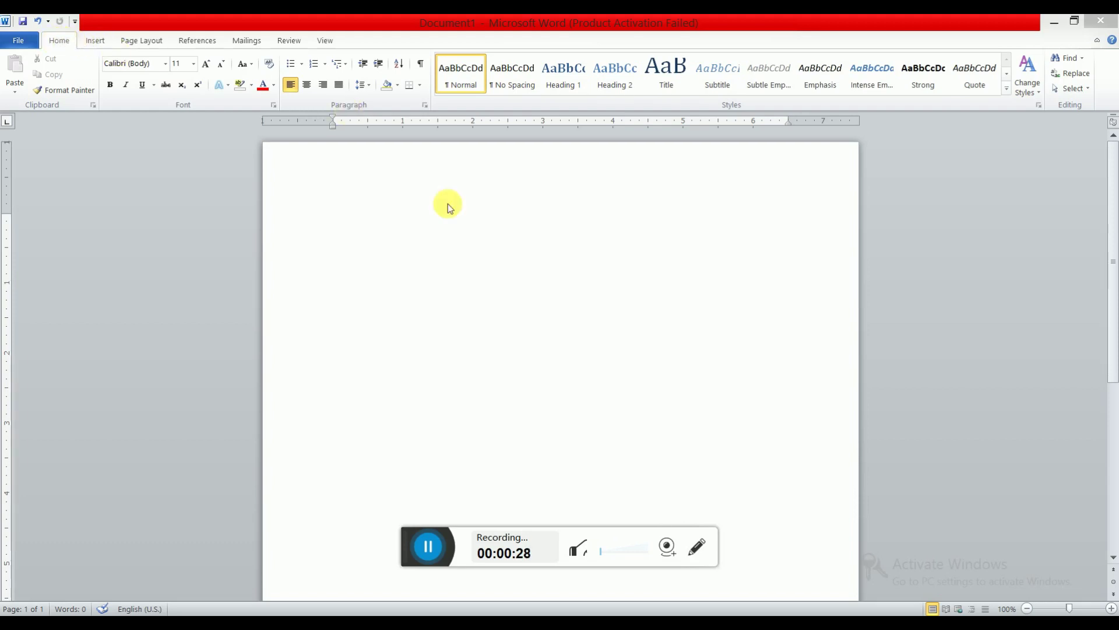
click(701, 555)
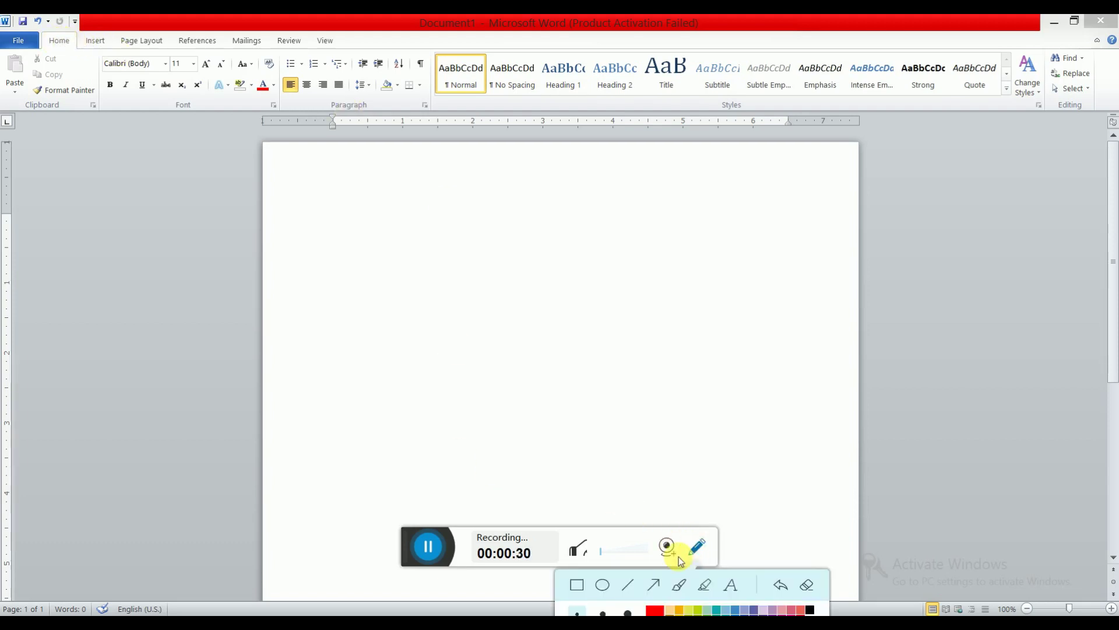
click(578, 585)
mouse_move(357, 35)
mouse_down()
mouse_move(169, 51)
mouse_move(14, 48)
mouse_up()
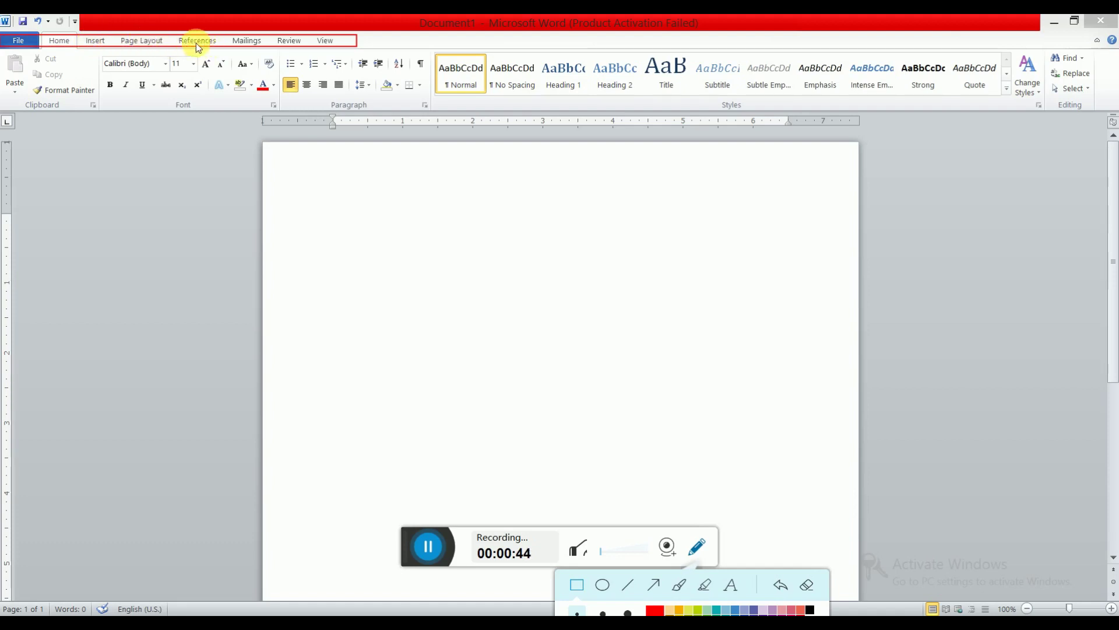
click(812, 589)
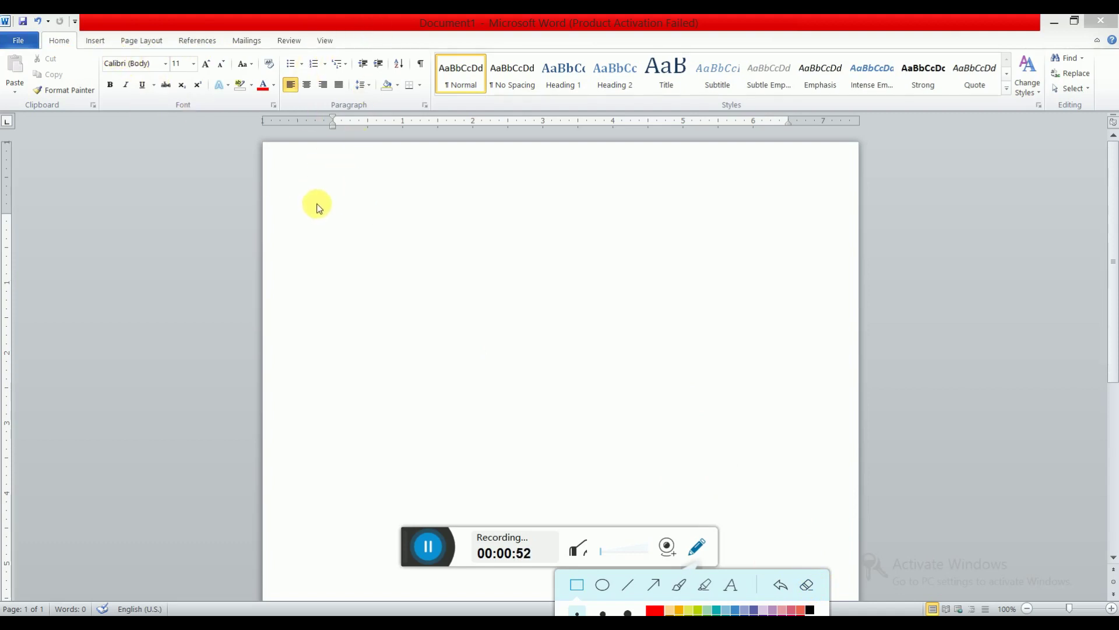
click(433, 544)
- Enter the text "BK COMPUTER ACADEMY" on the first line of the blank document
click(439, 217)
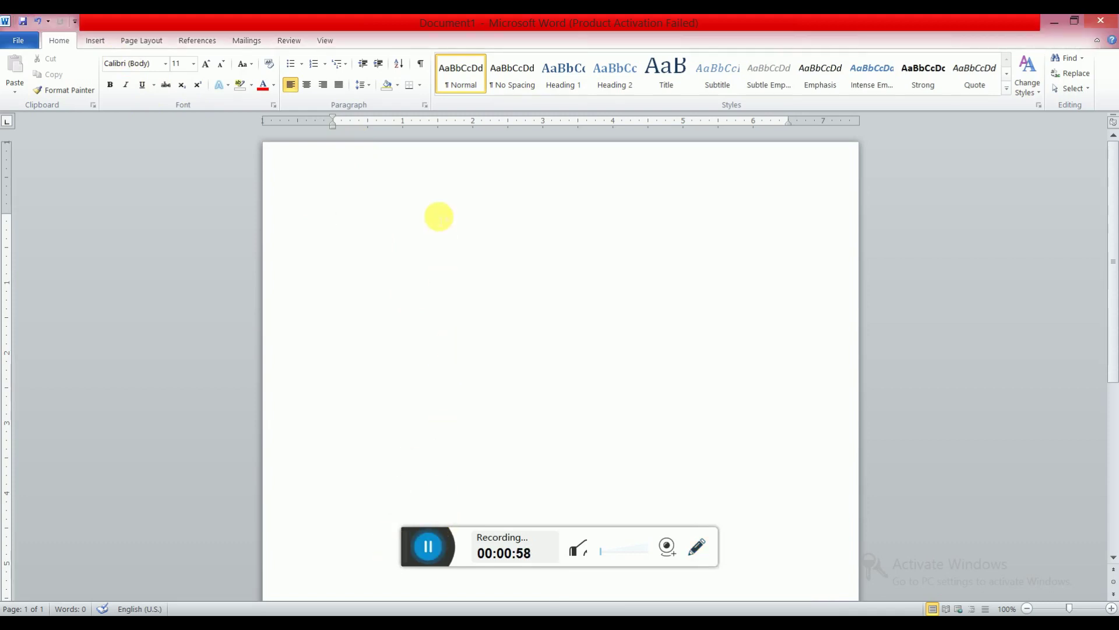
text(BK COMP)
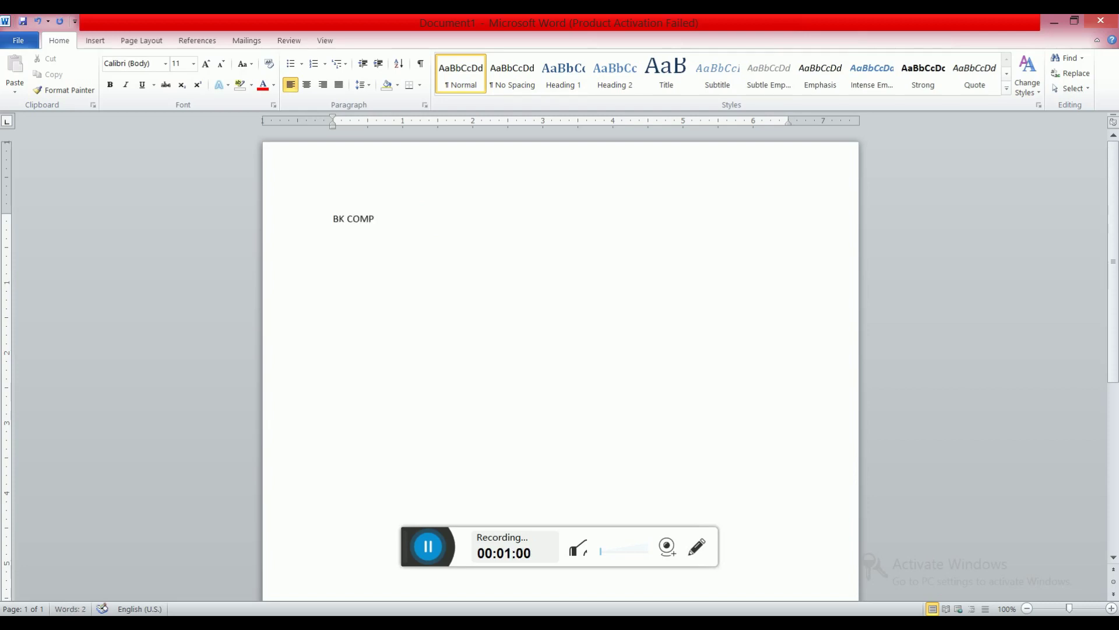
text(UTER ACADEMY)
- Change the font of the whole "BK COMPUTER ACADEMY" line to Aarco-
drag(468, 223, 328, 223)
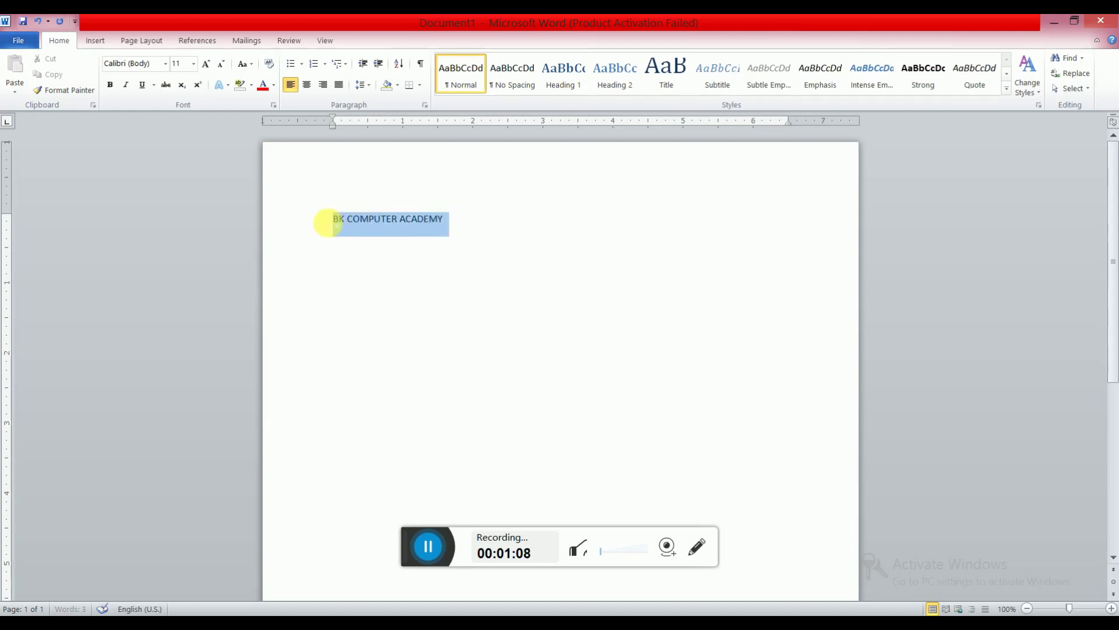
click(459, 229)
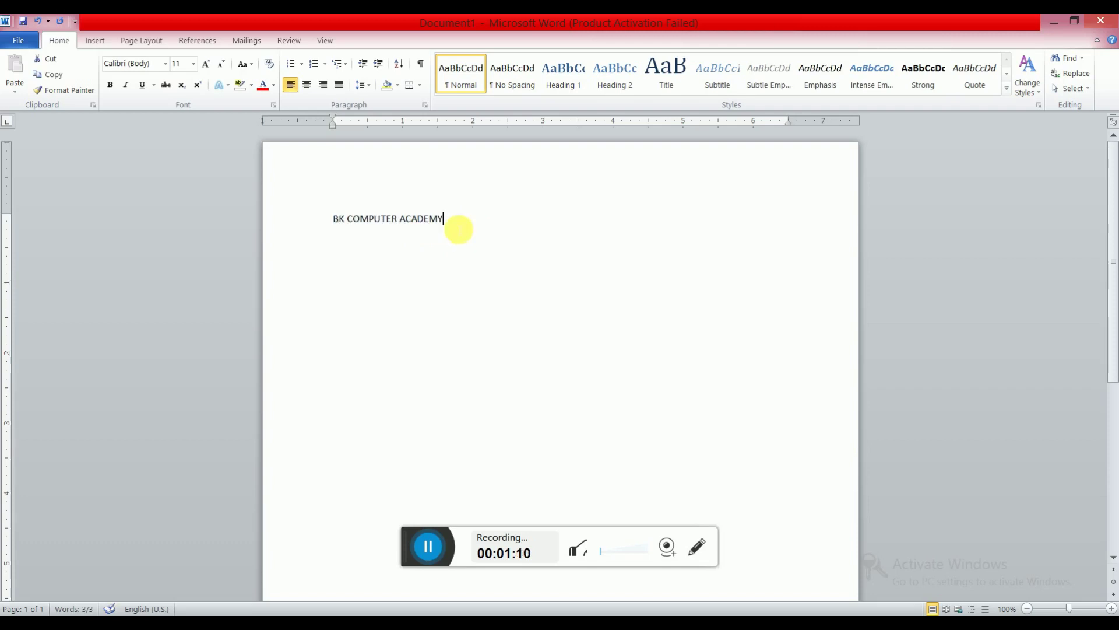
mouse_move(458, 227)
mouse_down()
mouse_move(324, 225)
mouse_move(457, 222)
mouse_up()
click(463, 227)
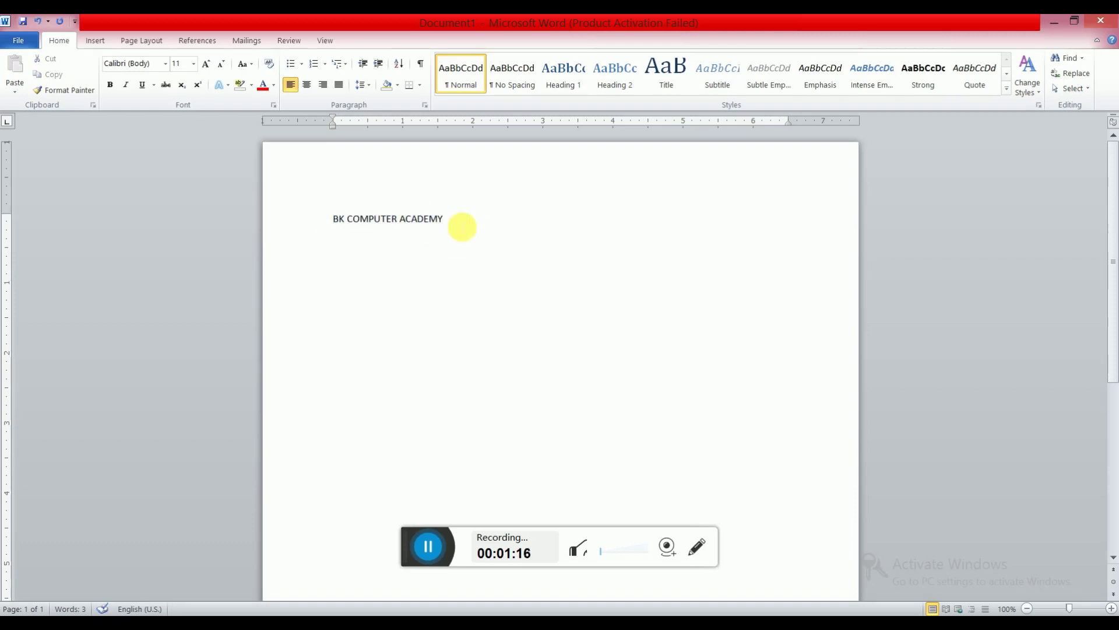
triple_click(463, 227)
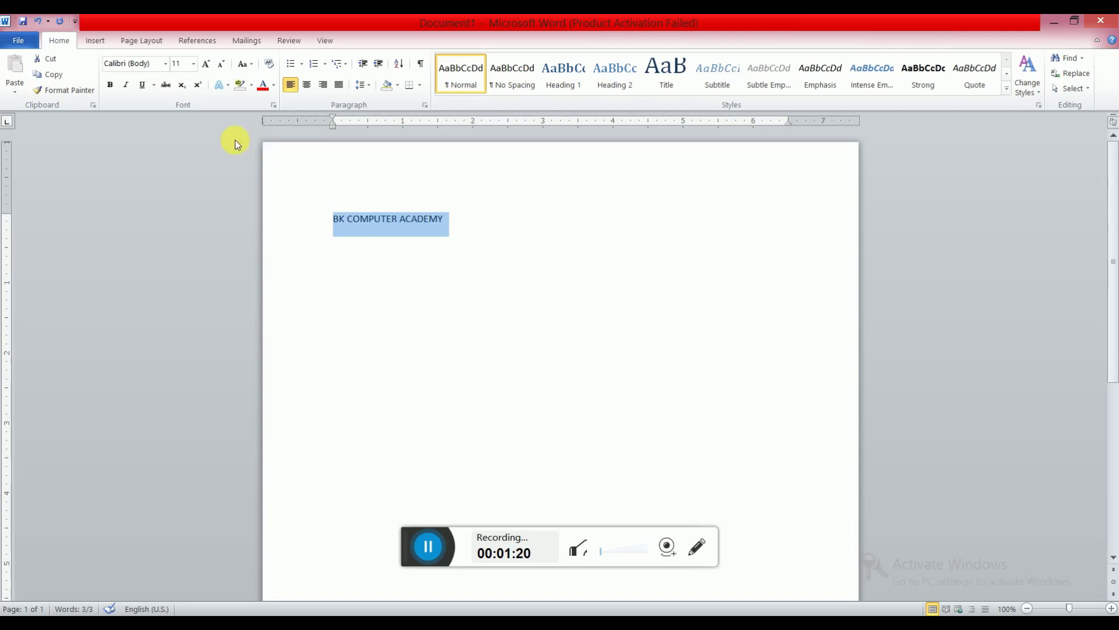
click(166, 64)
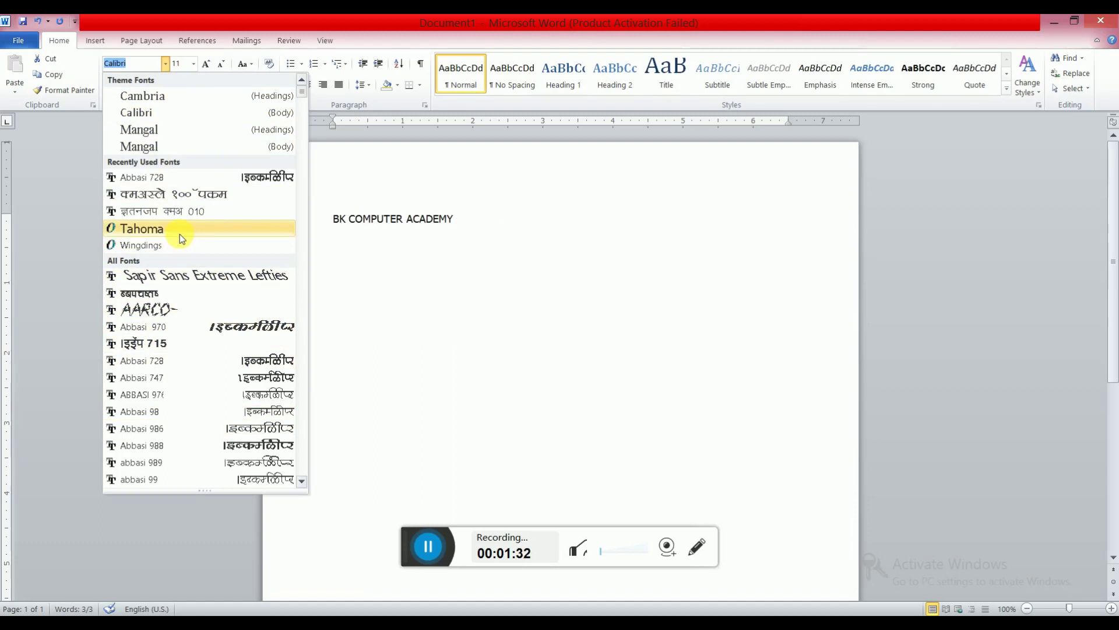
click(161, 310)
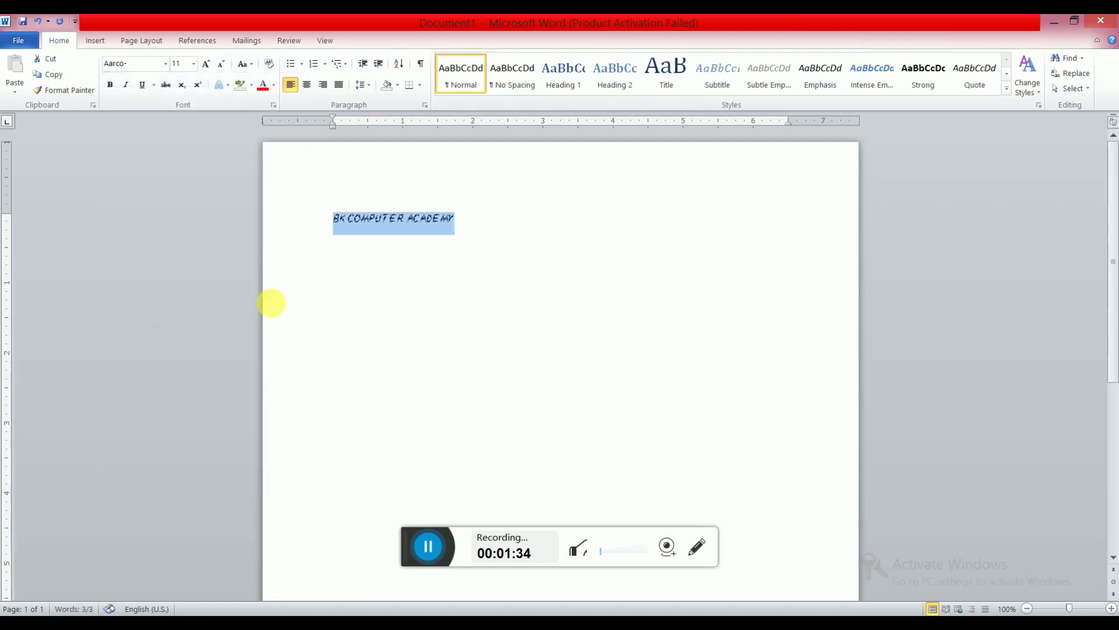
- Set the font size of the "BK COMPUTER ACADEMY" line to 36
click(195, 65)
click(183, 150)
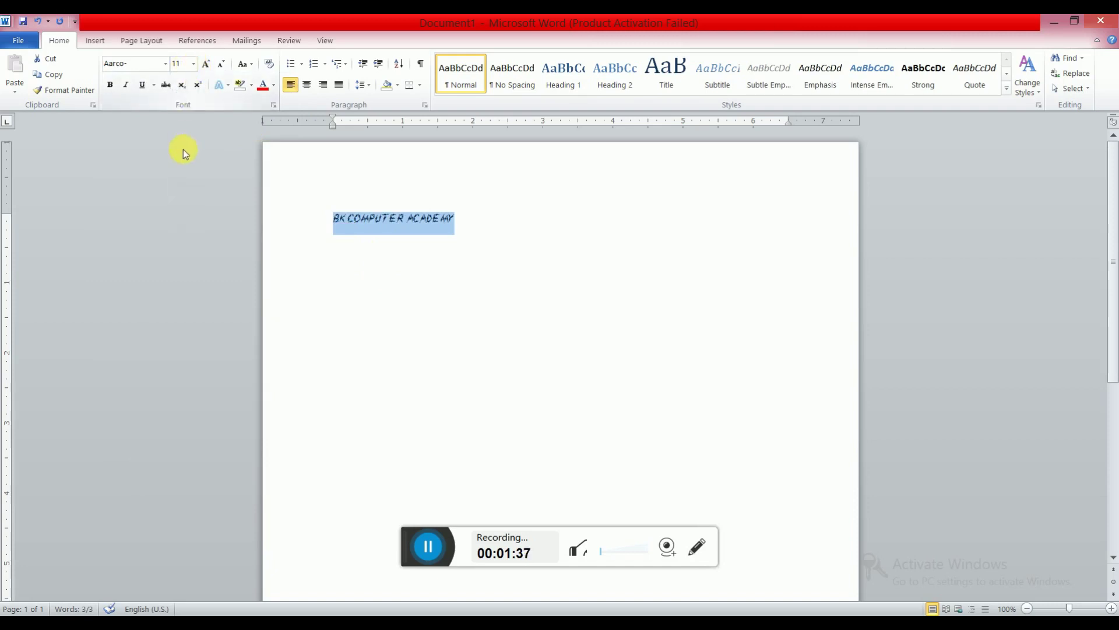
click(194, 64)
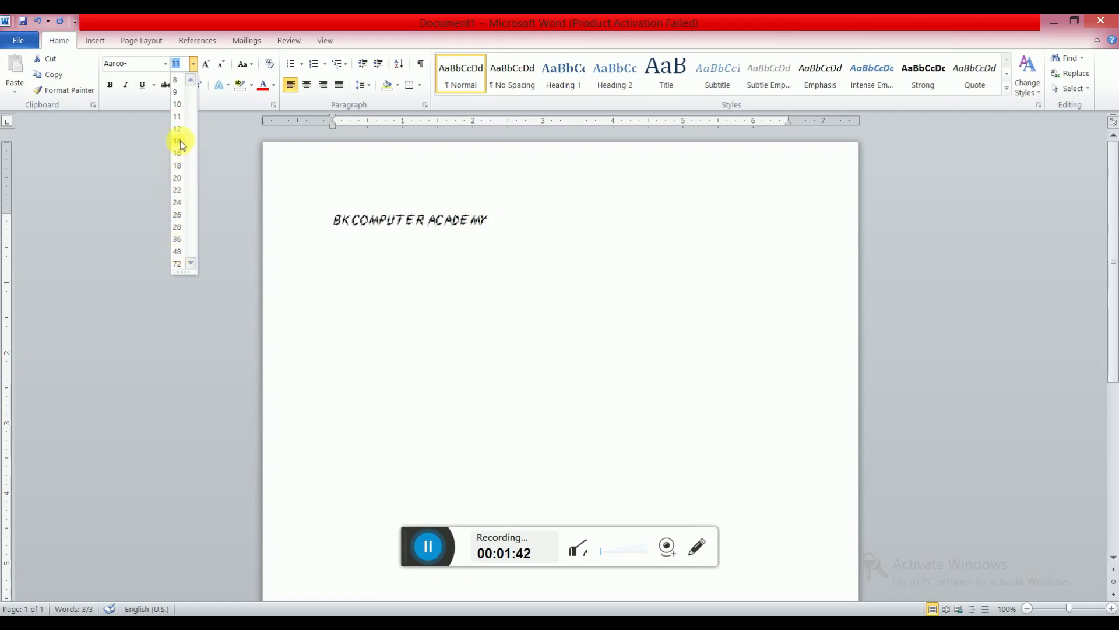
click(179, 241)
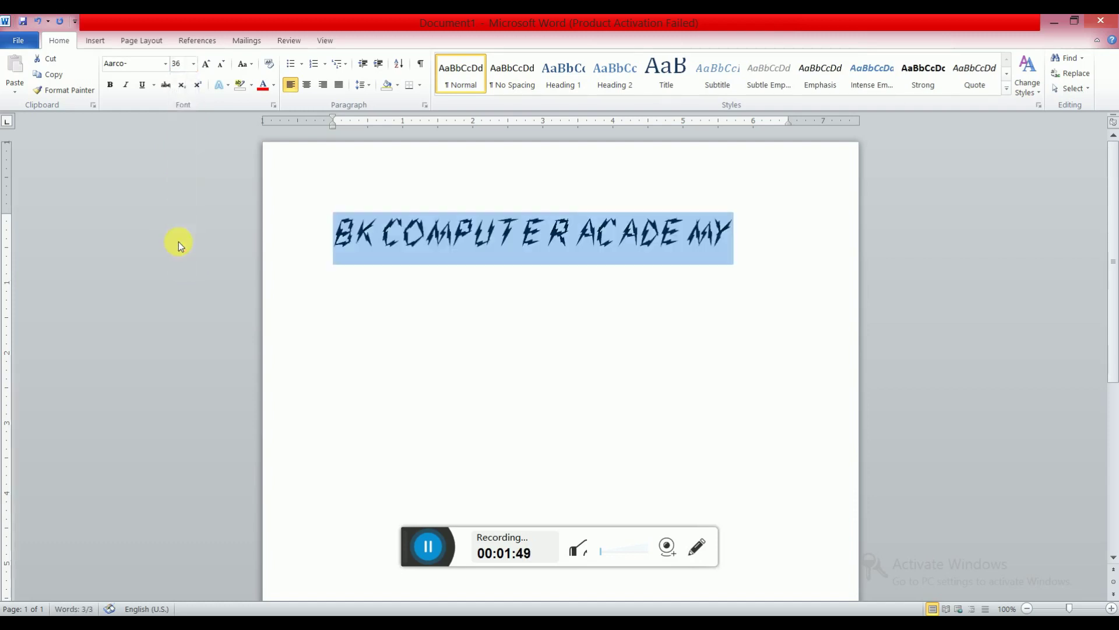
- Grow the "BK COMPUTER ACADEMY" text to size 48 and shrink it to size 28
click(208, 66)
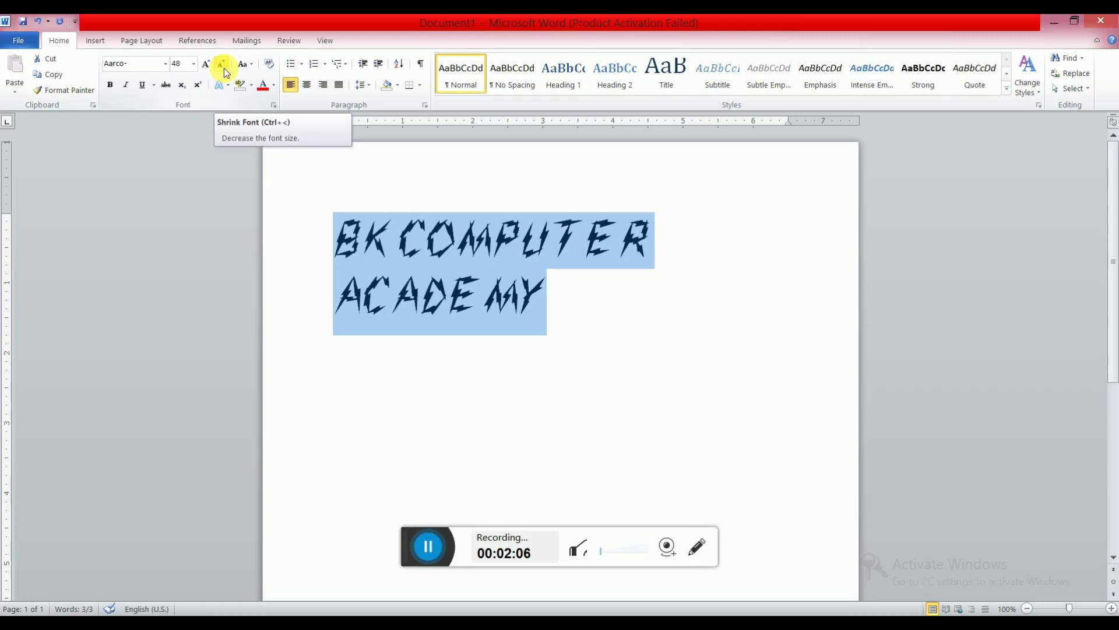
click(224, 68)
click(224, 67)
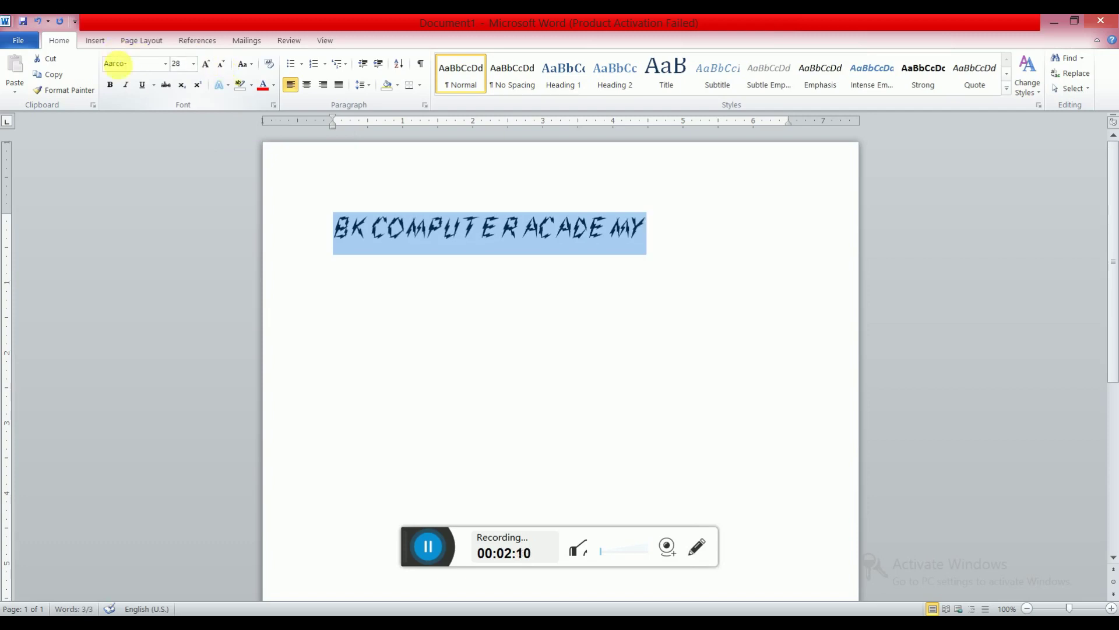
click(396, 240)
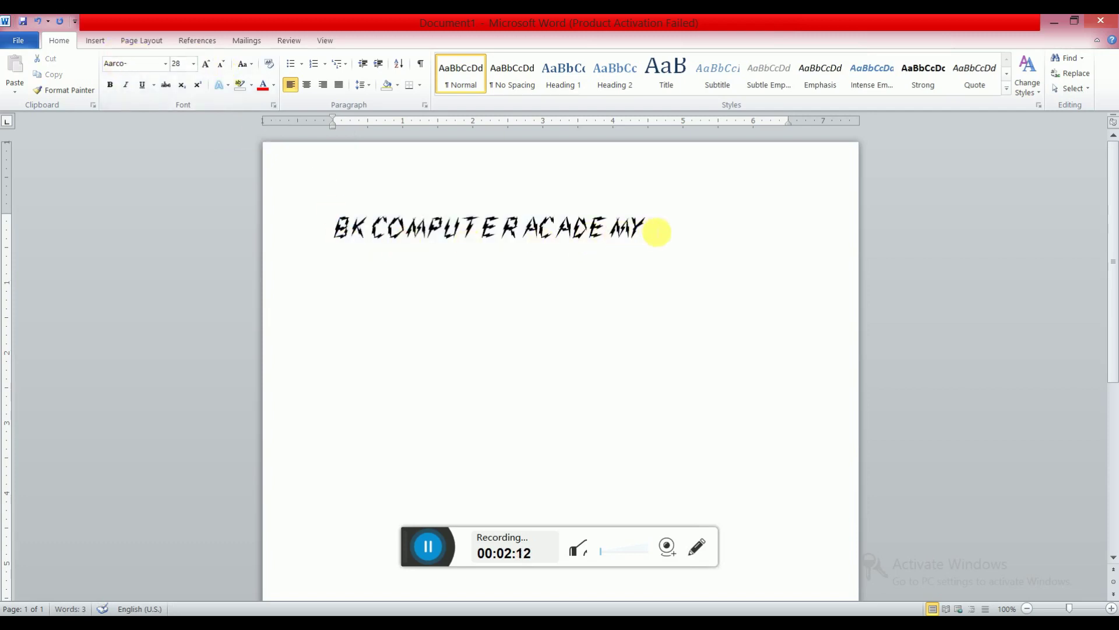
- Color the "BK COMPUTER ACADEMY" line with the standard purple and grow its font to size 48
drag(655, 230, 333, 218)
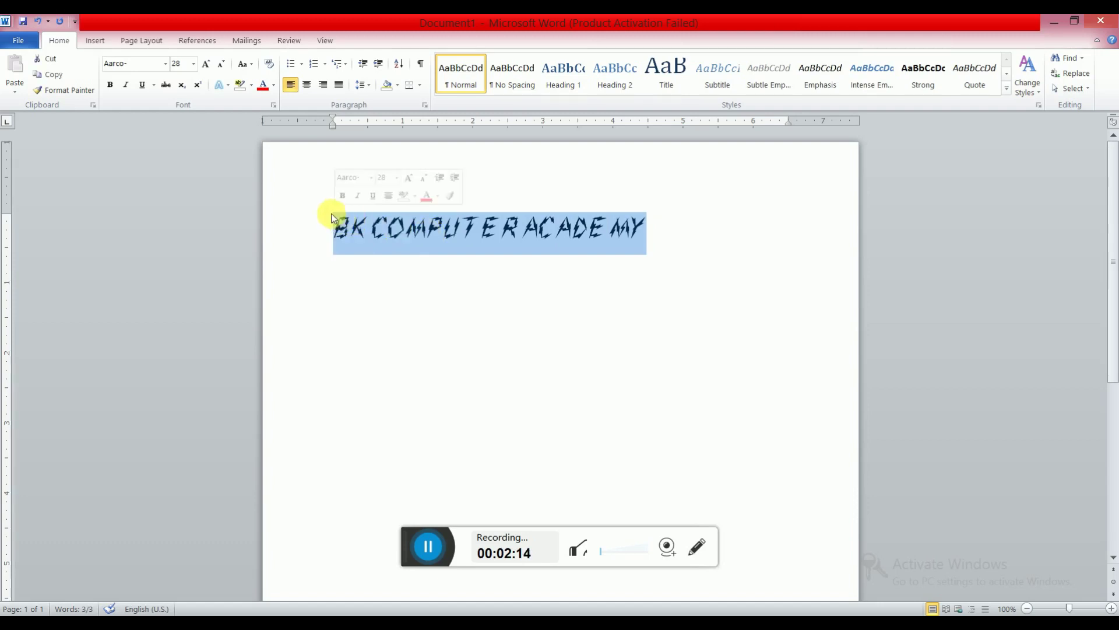
click(271, 85)
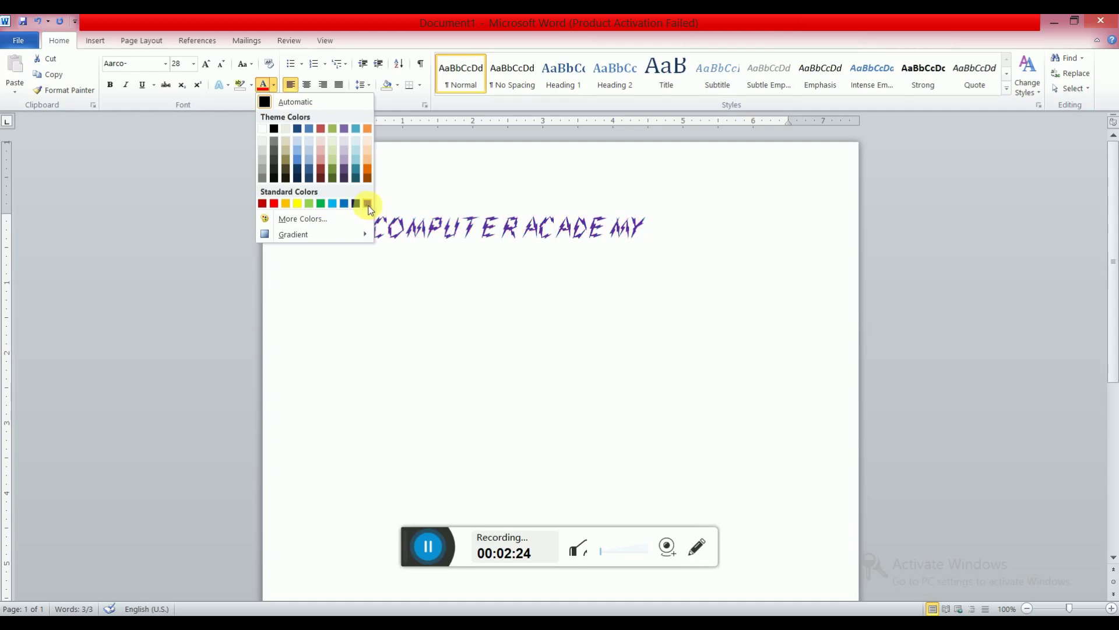
click(367, 204)
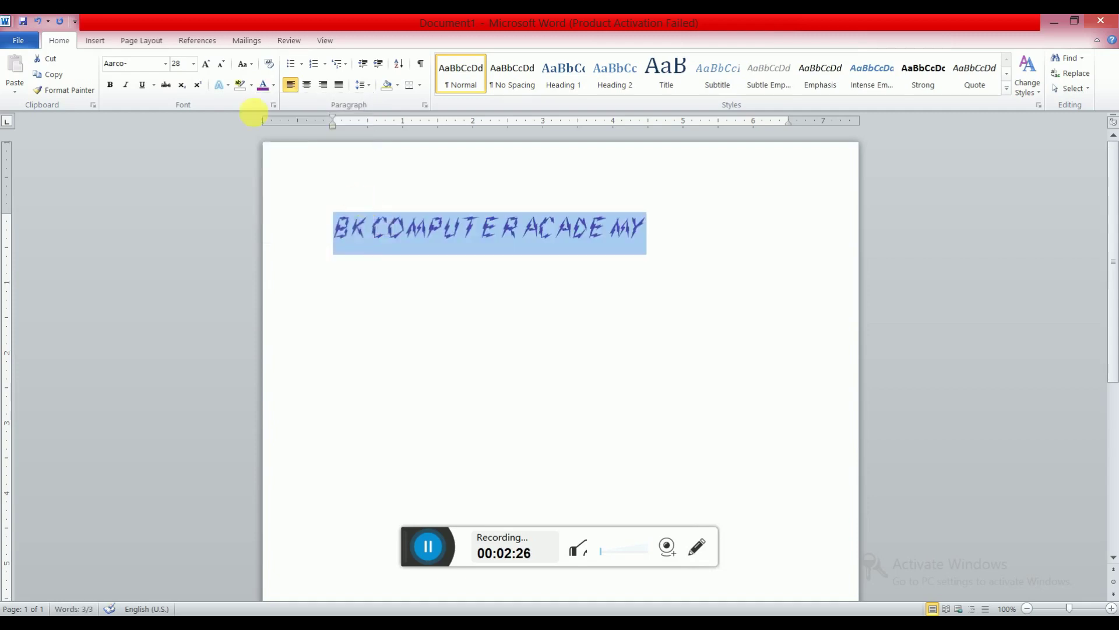
click(209, 65)
click(210, 64)
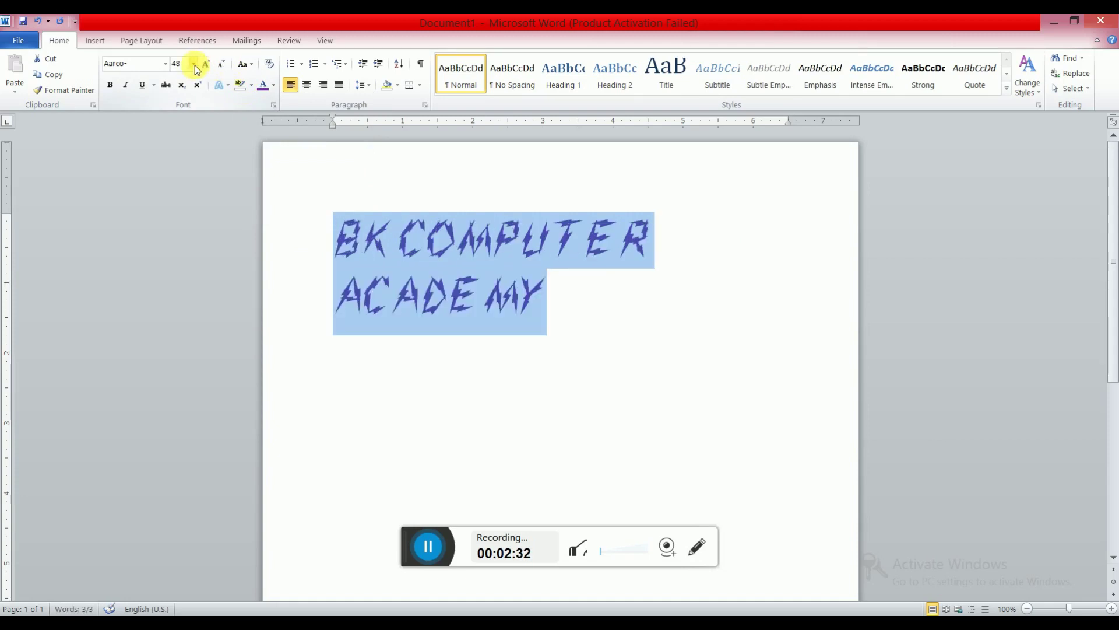
- Make the "BK COMPUTER ACADEMY" text bold, italic and underlined
click(113, 89)
click(128, 87)
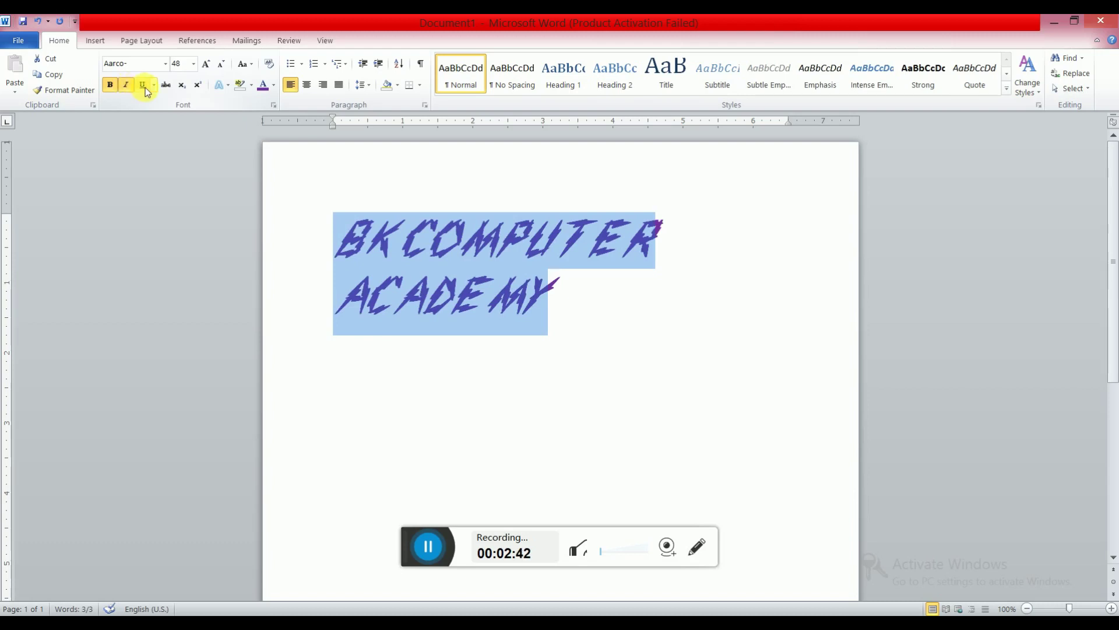
click(143, 86)
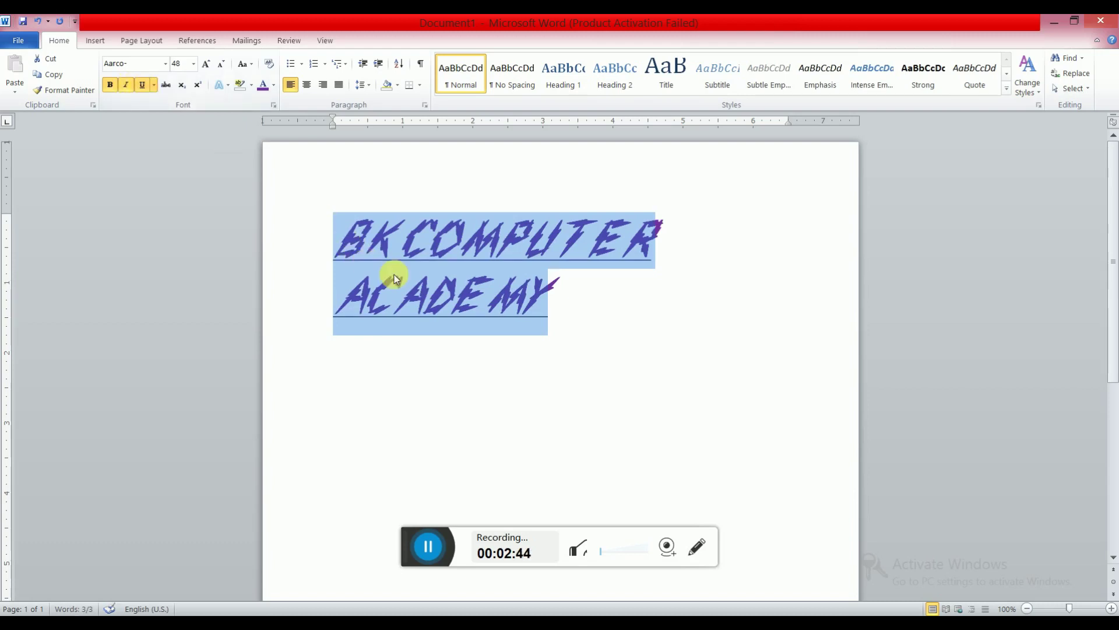
- Add a new line with the word "HELLO" below the "BK COMPUTER ACADEMY" heading
click(463, 294)
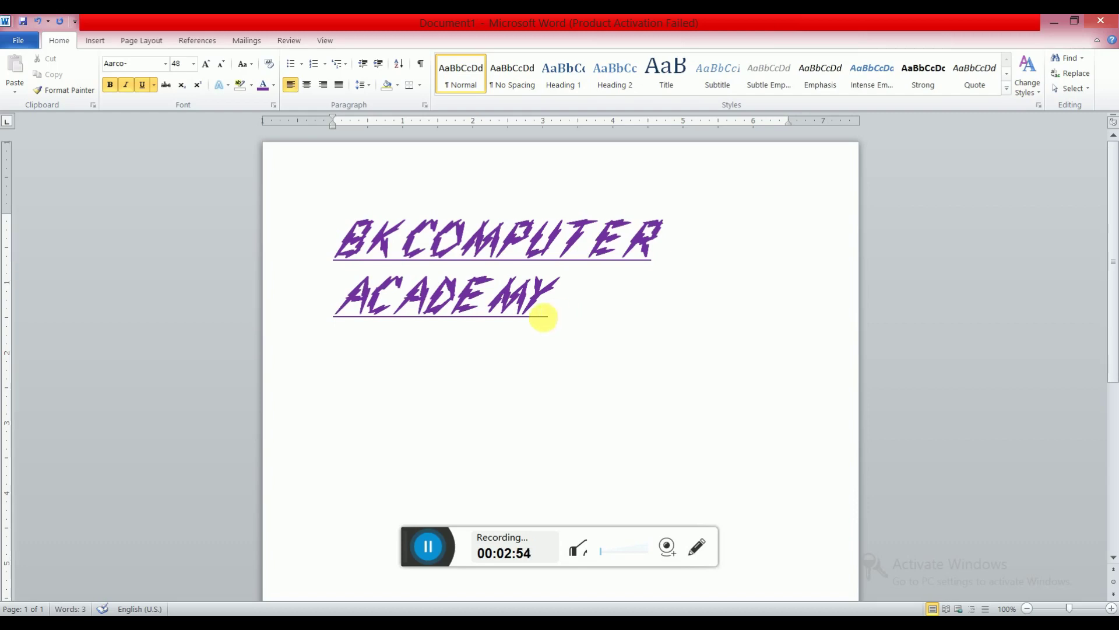
key(Return)
text(HELLO)
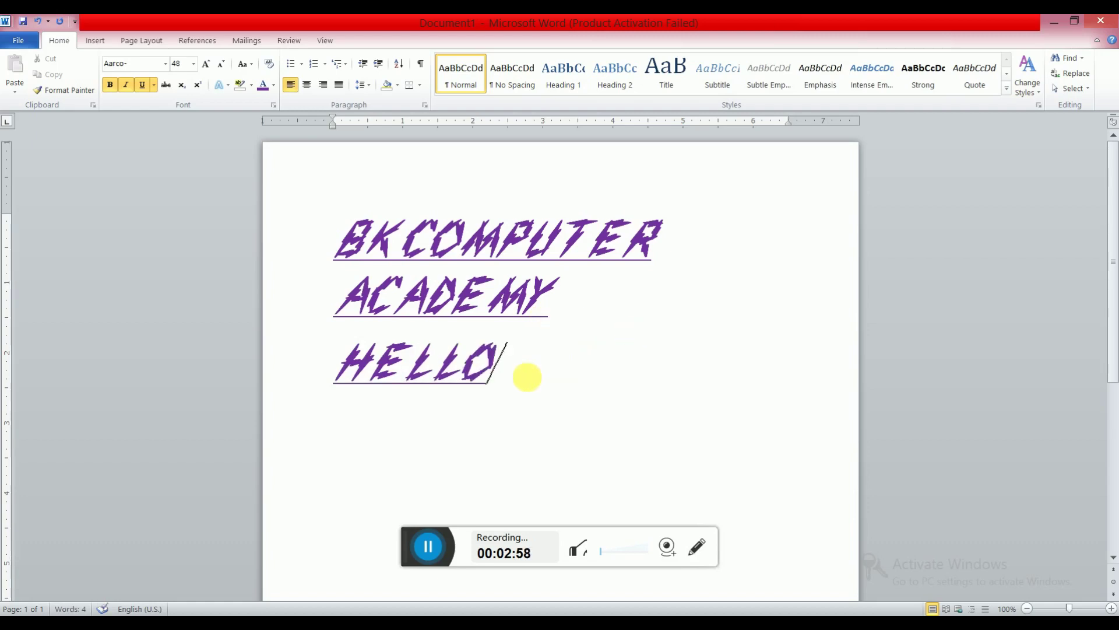
- Remove the italic, underline and bold formatting from the word "HELLO"
drag(505, 376, 342, 369)
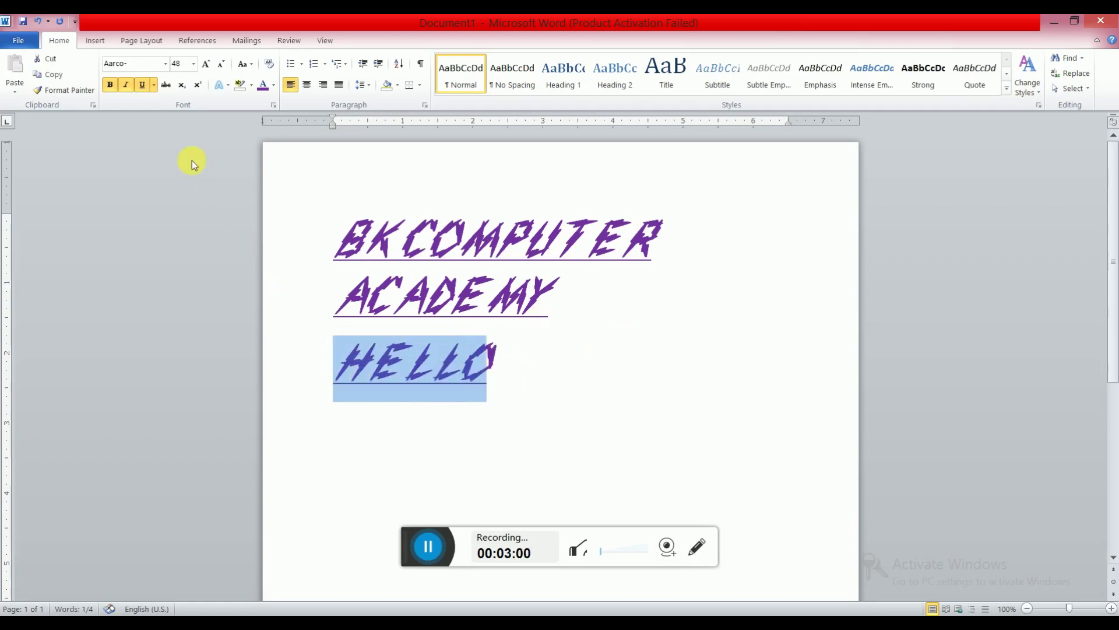
click(124, 88)
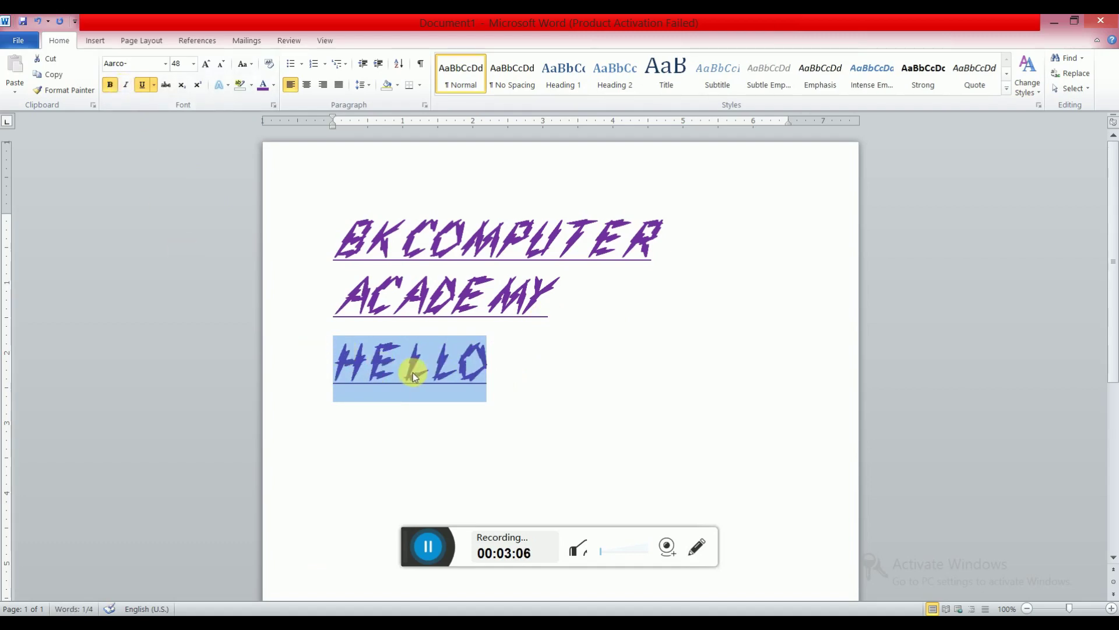
click(142, 86)
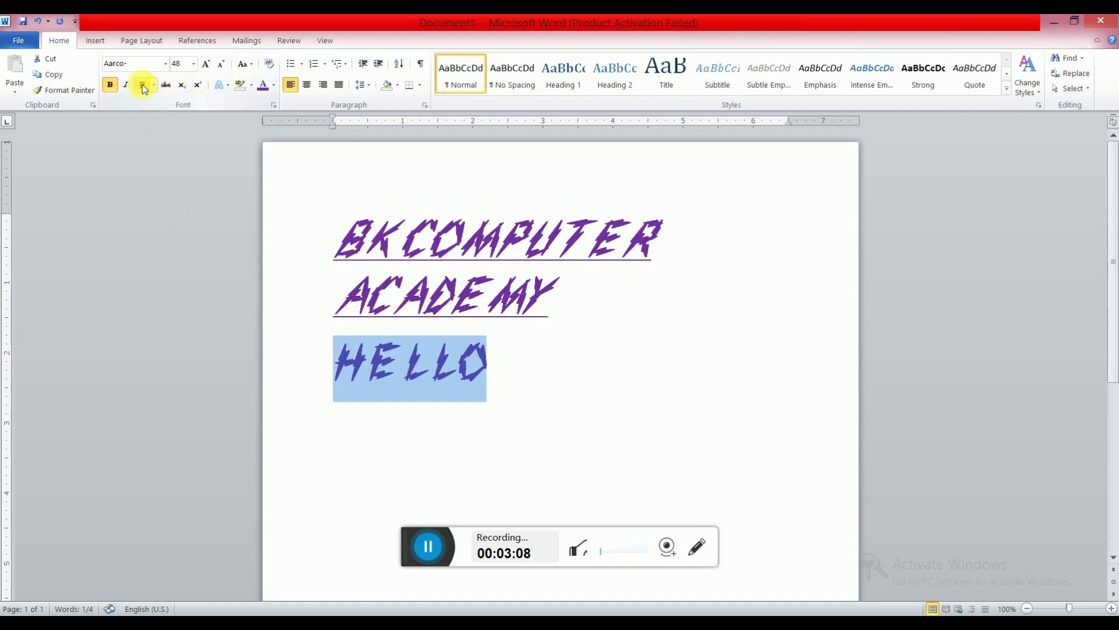
click(110, 86)
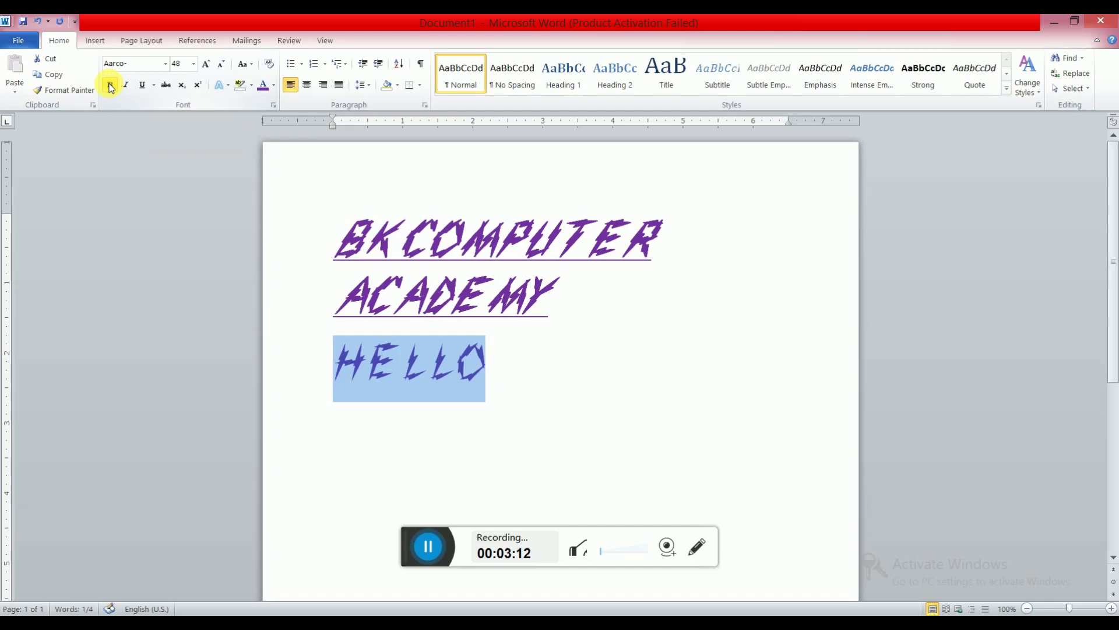
- Change the word "HELLO" to the Tahoma font at size 72
click(165, 65)
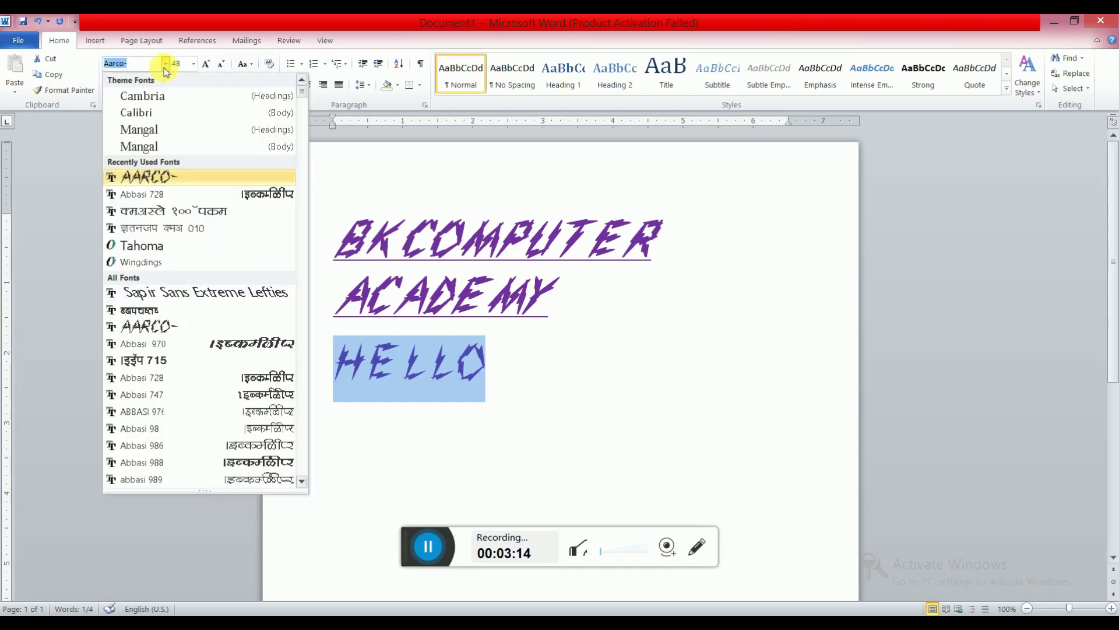
click(151, 246)
click(193, 66)
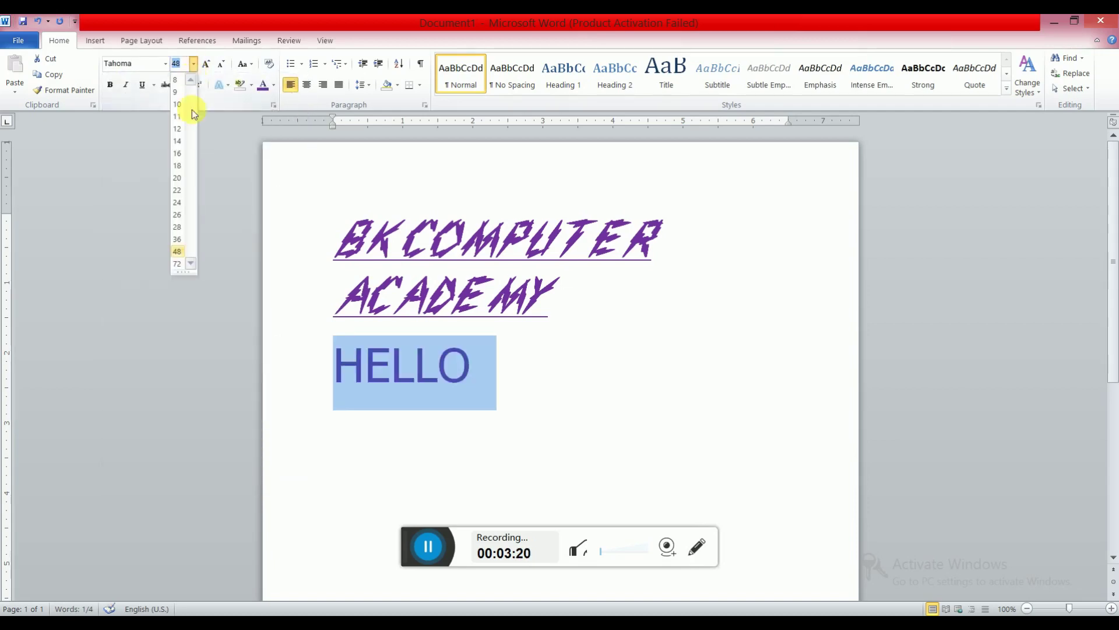
click(180, 266)
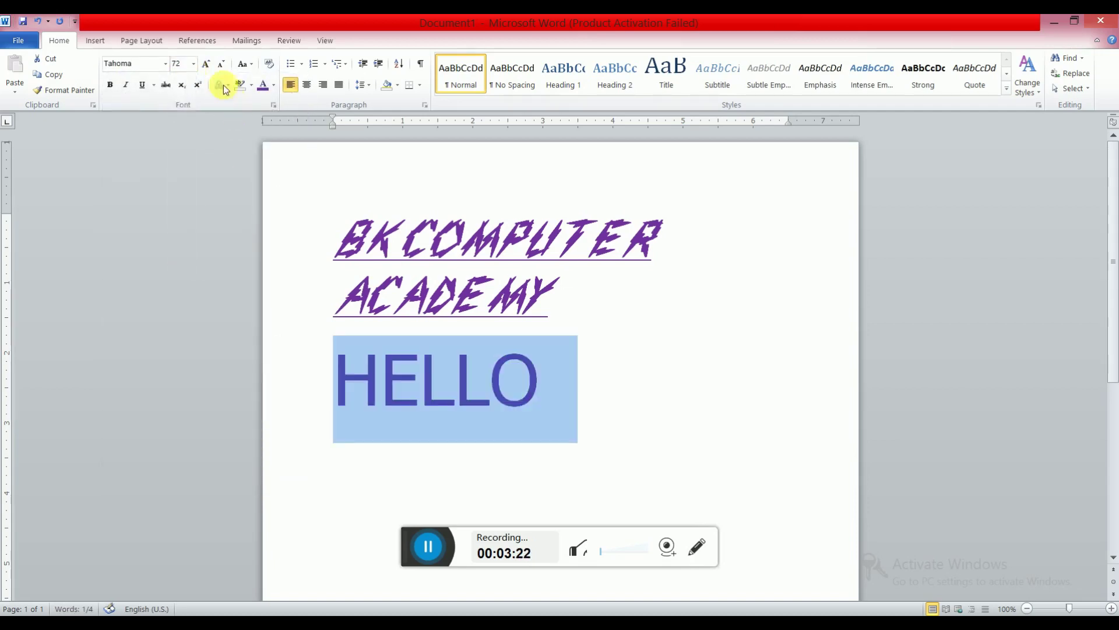
- Grow the word "HELLO" to size 90, and shrink it back to size 72
click(207, 64)
click(206, 64)
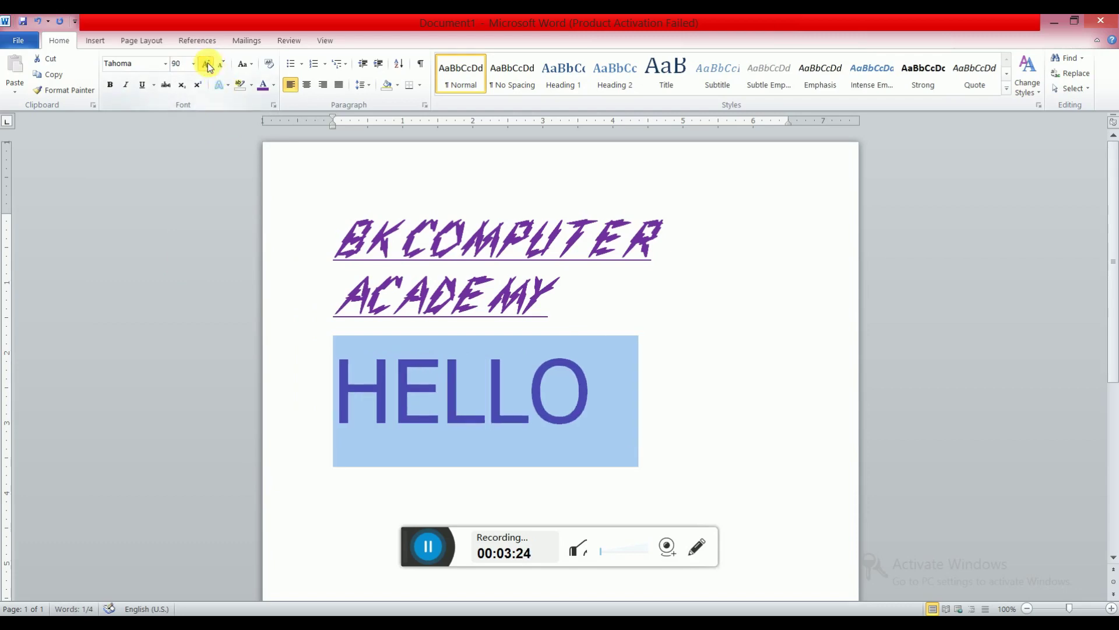
click(223, 66)
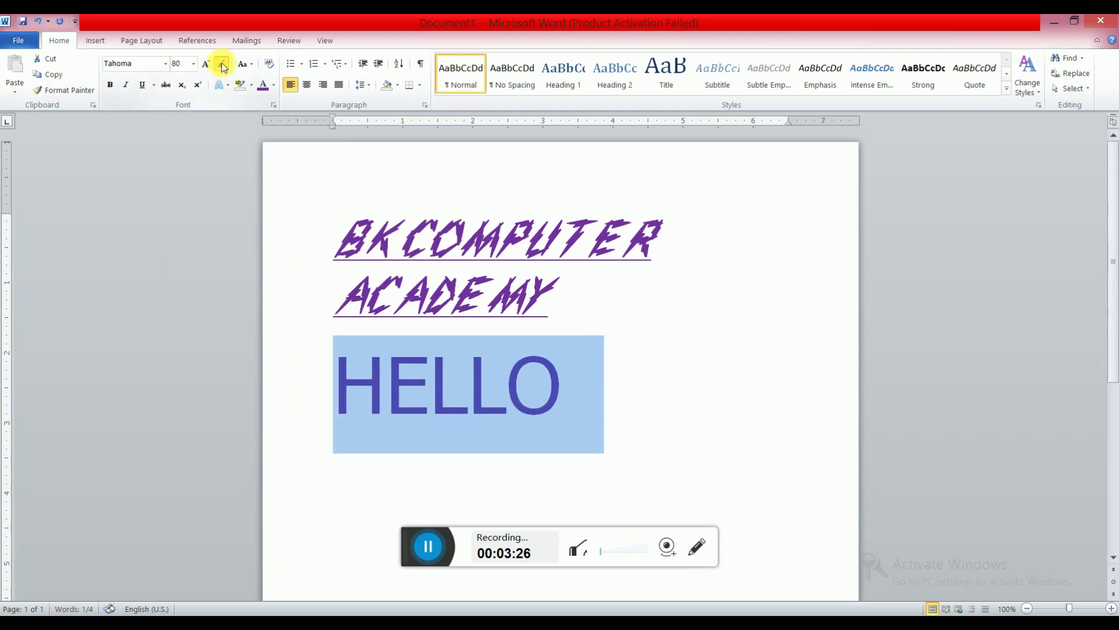
click(222, 66)
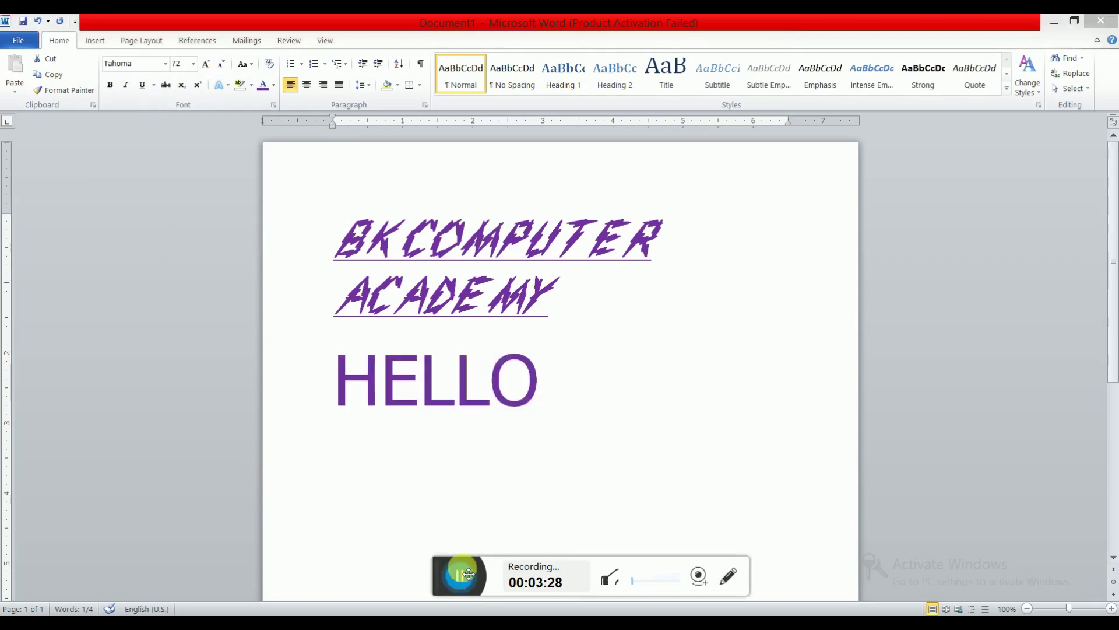
- Highlight the word "HELLO" in bright green
drag(410, 537, 581, 586)
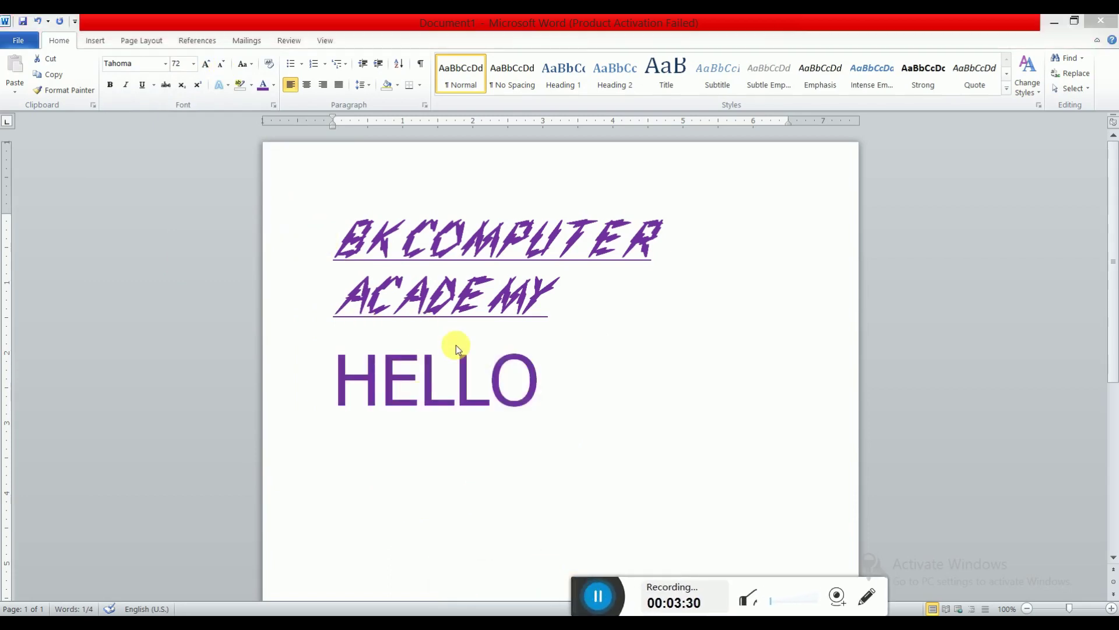
double_click(528, 383)
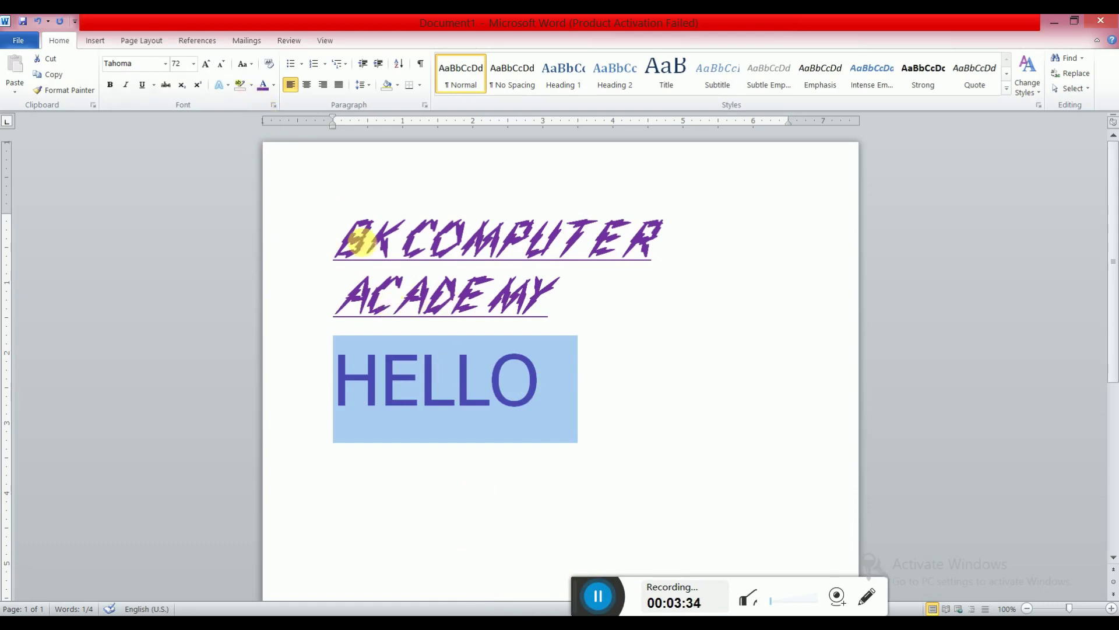
click(251, 85)
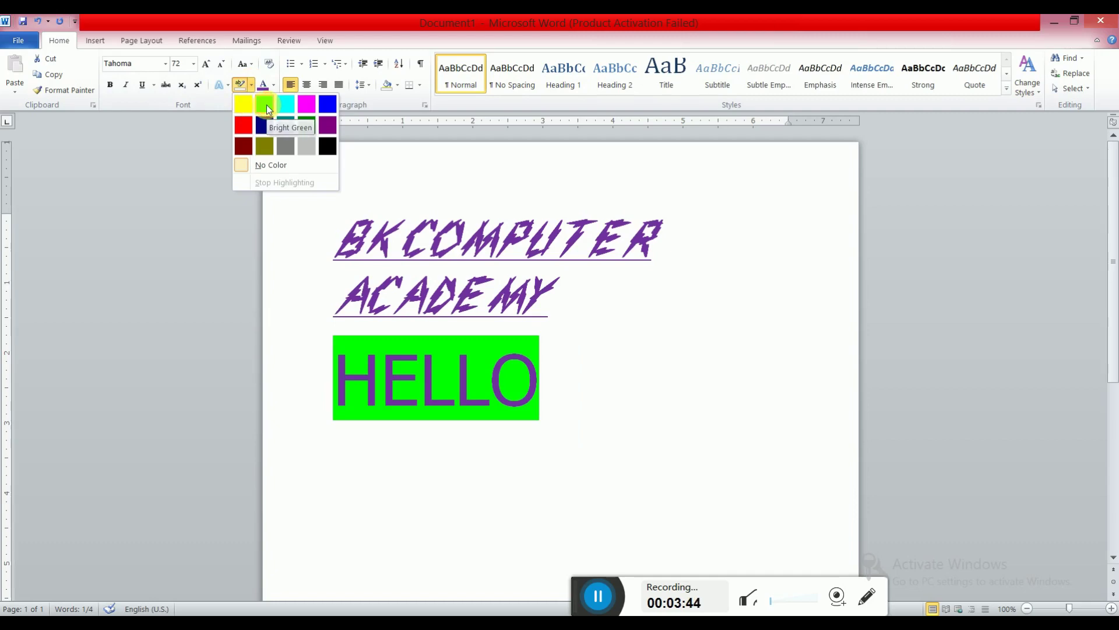
click(267, 104)
- Add a new line reading "Hello how are you?" below the highlighted word "HELLO"
click(554, 381)
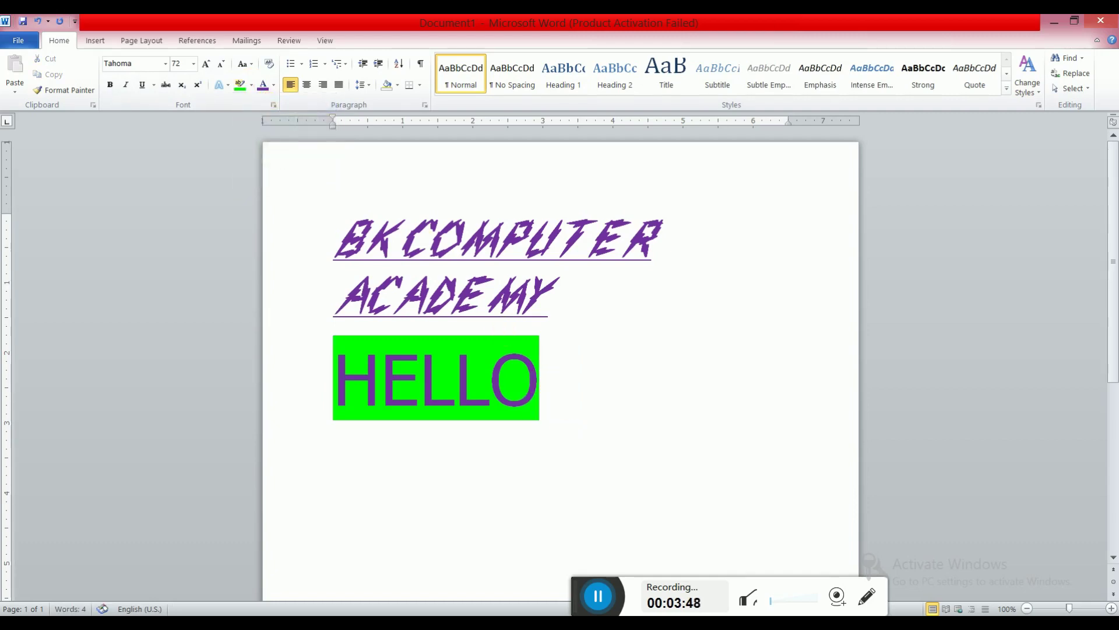
key(Return)
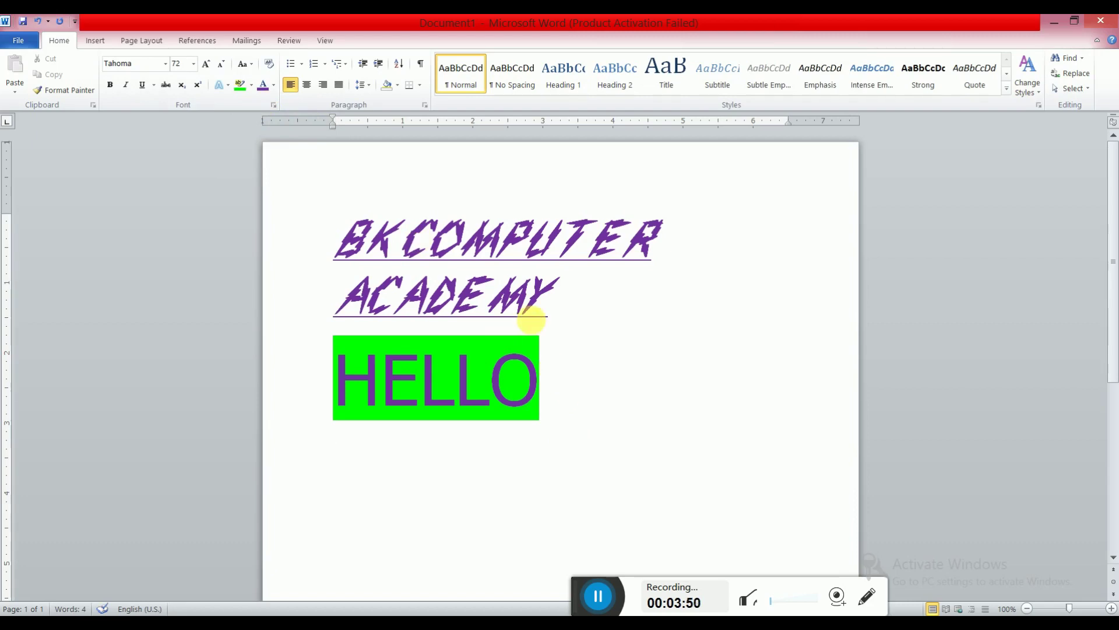
scroll(523, 299, down, 1)
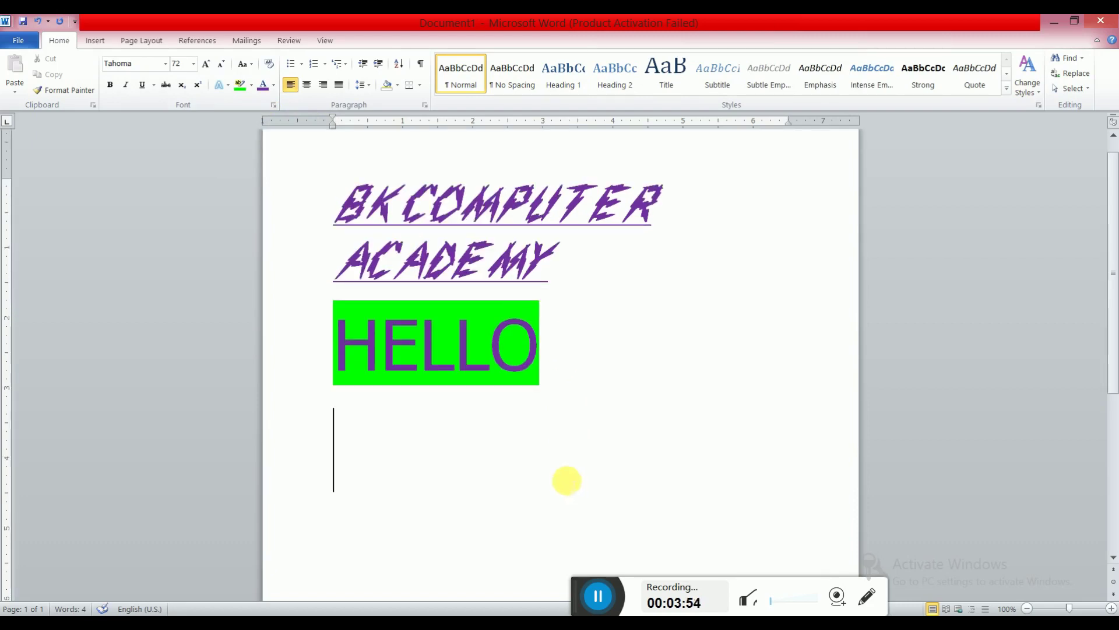
drag(598, 596, 389, 547)
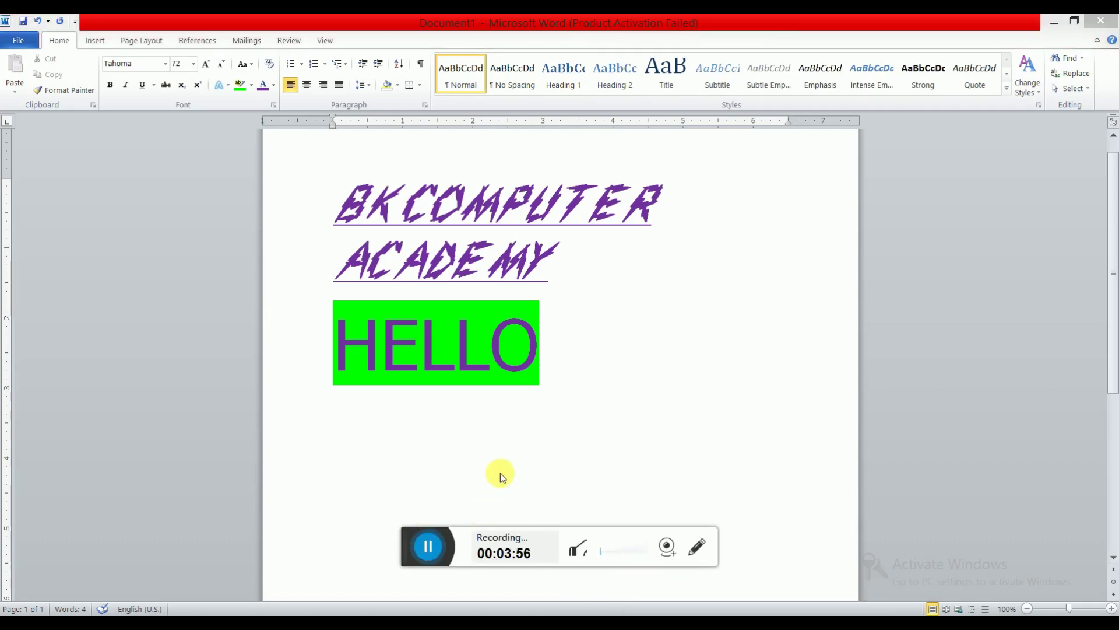
click(554, 349)
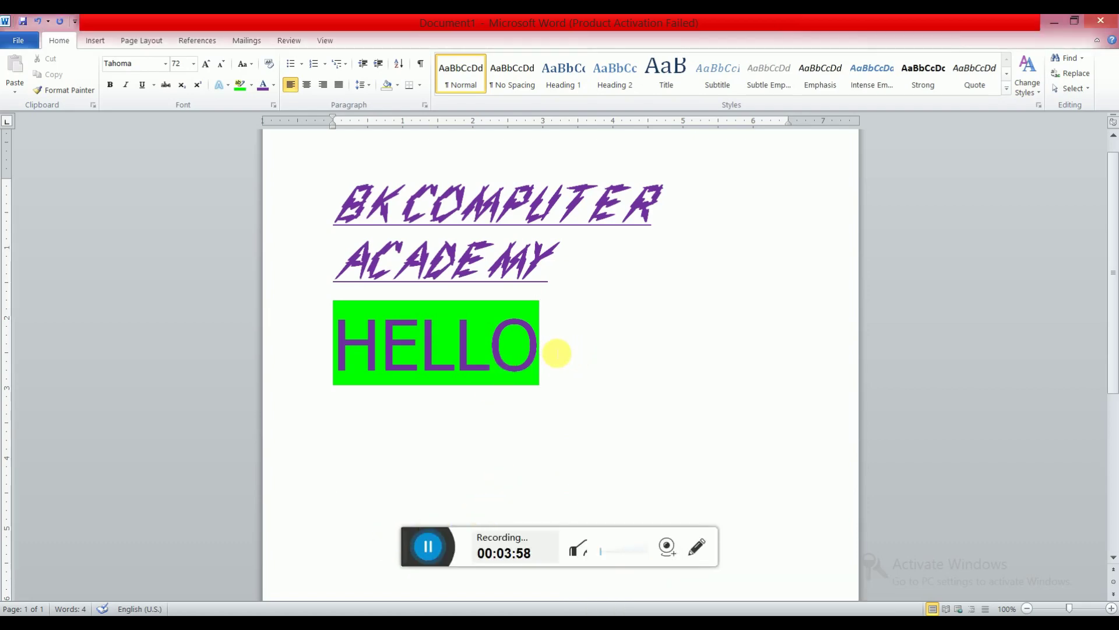
key(Return)
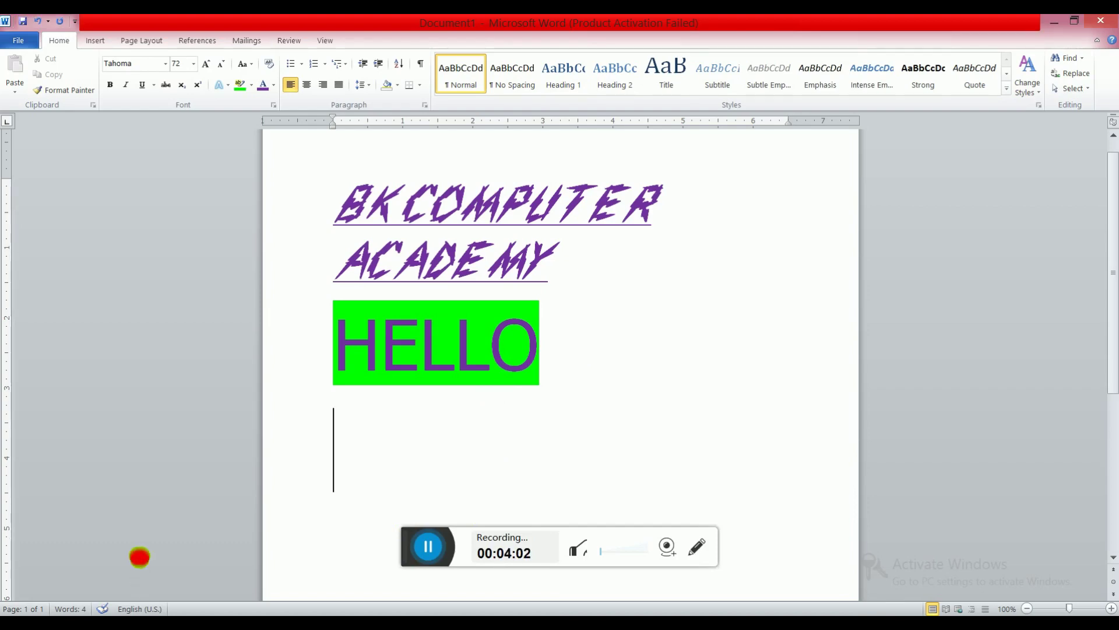
text(Hell)
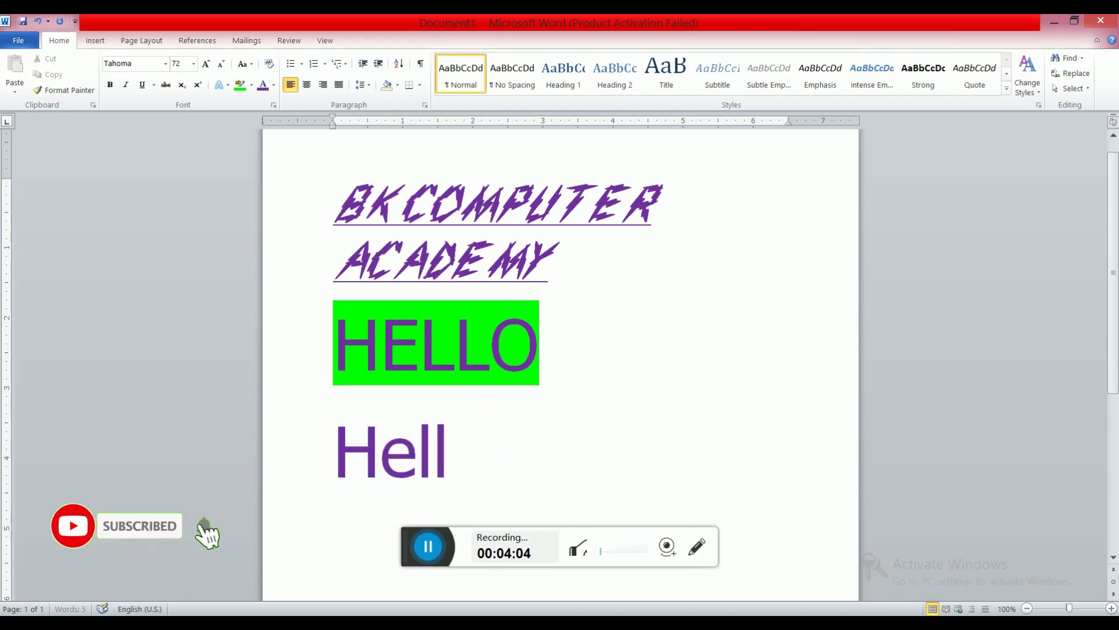
text(o h)
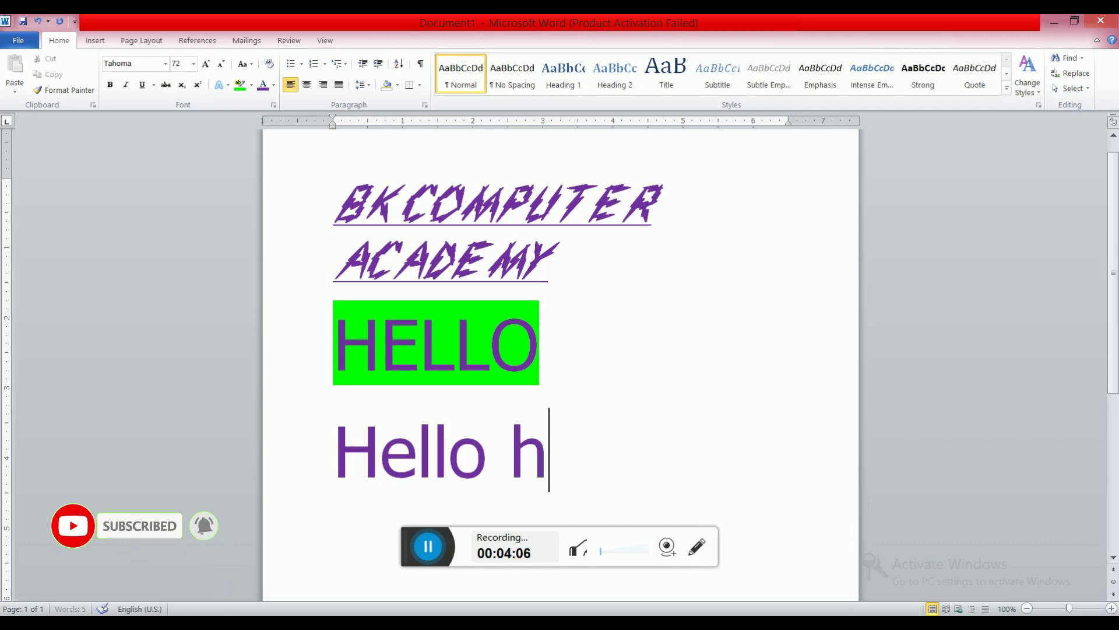
text(ow are )
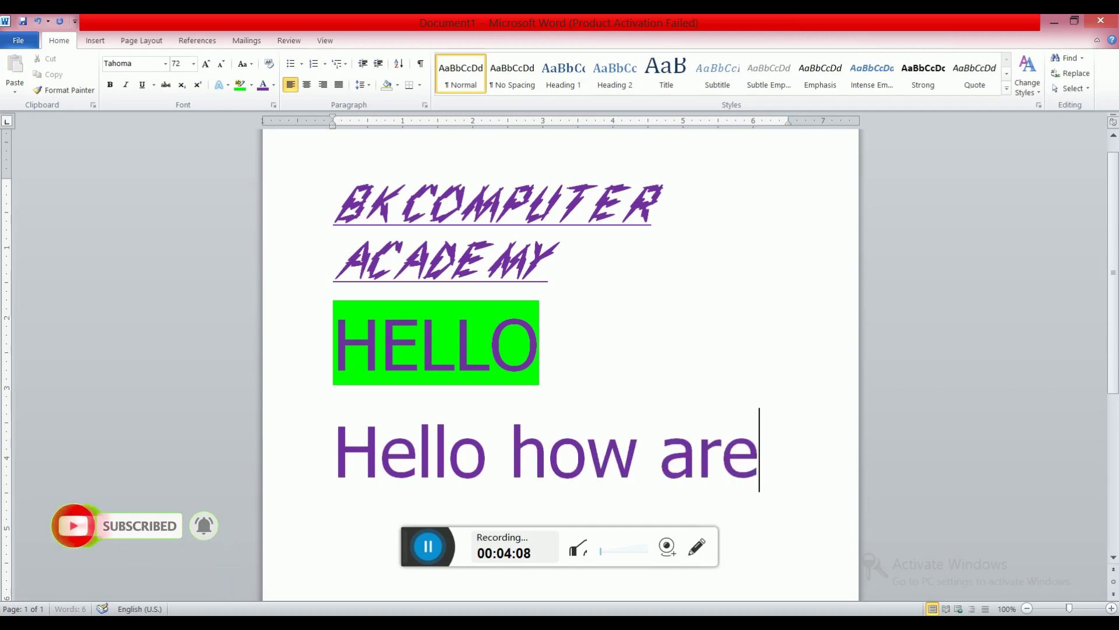
text(you)
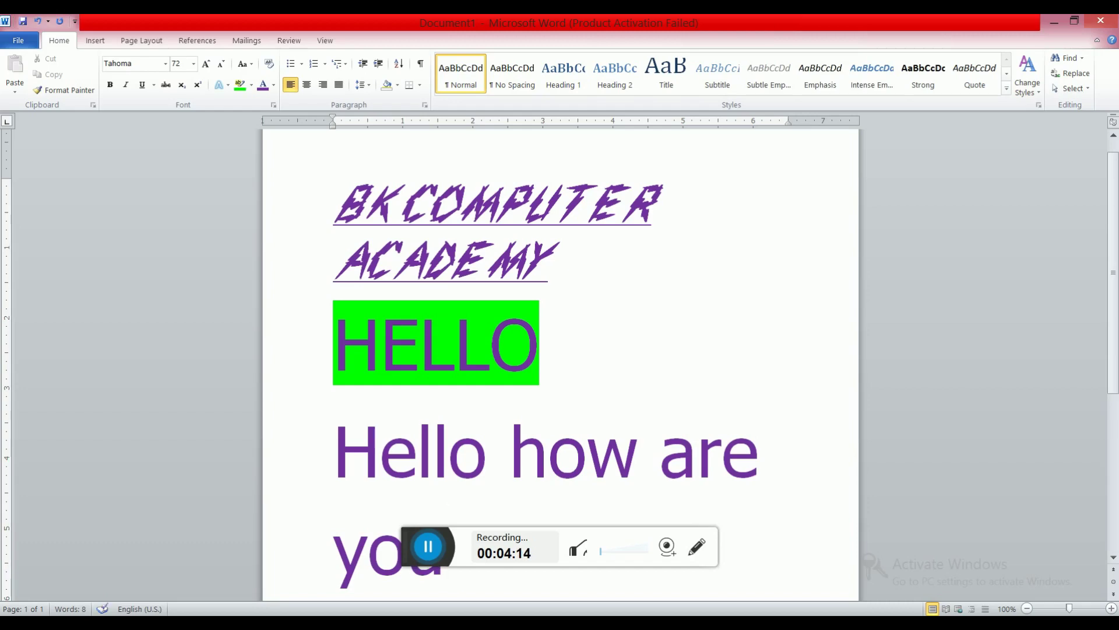
text(?)
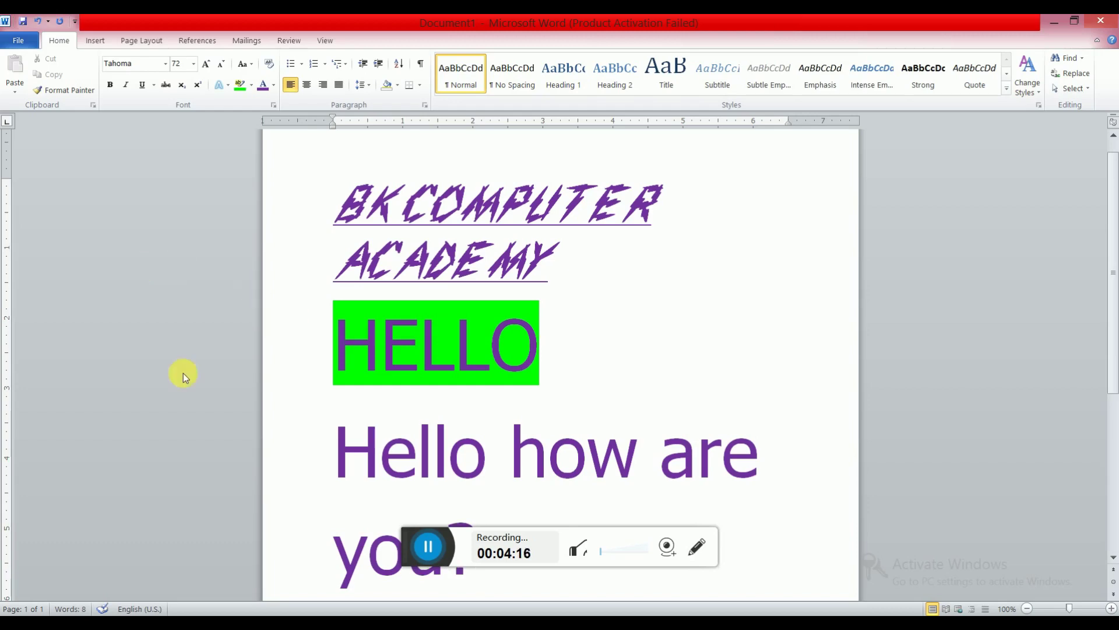
- Shrink the line "Hello how are you?" to size 48, try right alignment on it, and centre it
drag(405, 533, 819, 573)
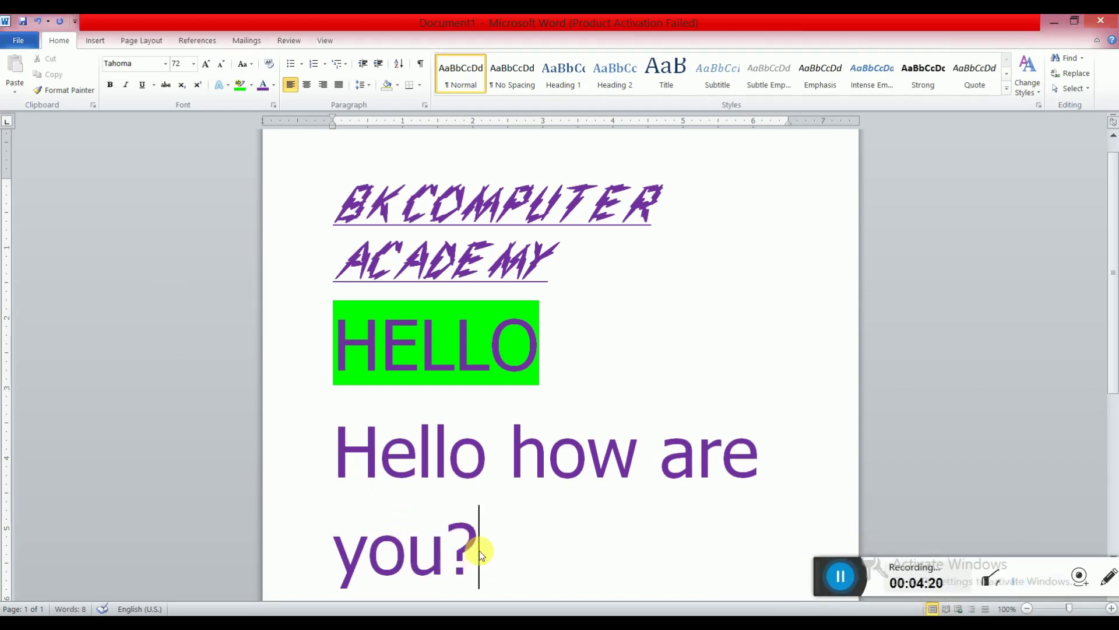
drag(479, 551, 335, 468)
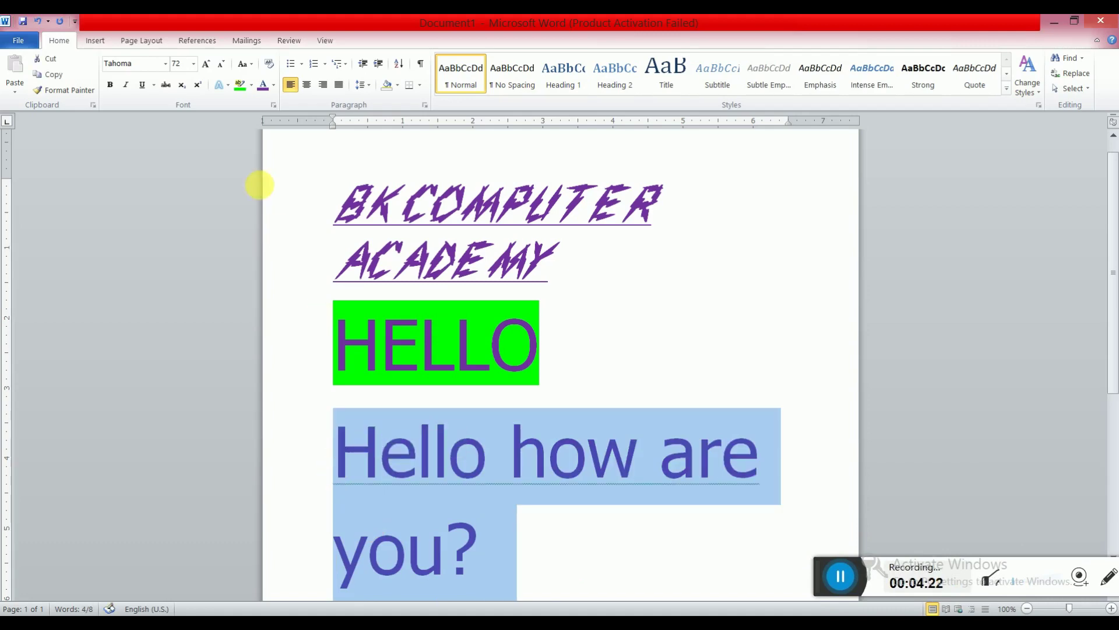
click(220, 66)
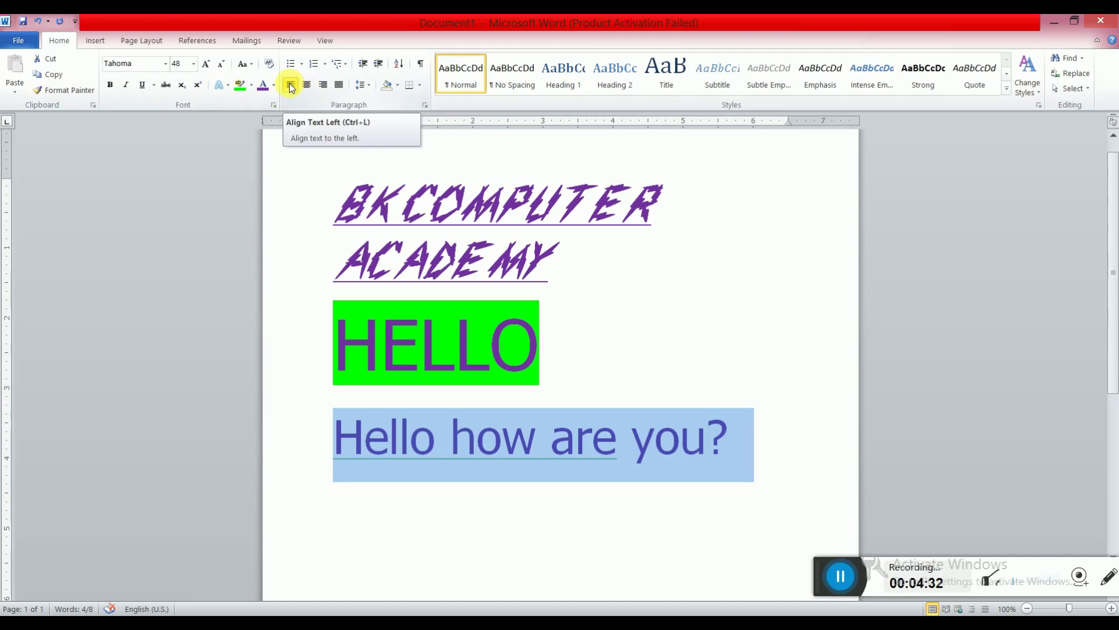
click(321, 88)
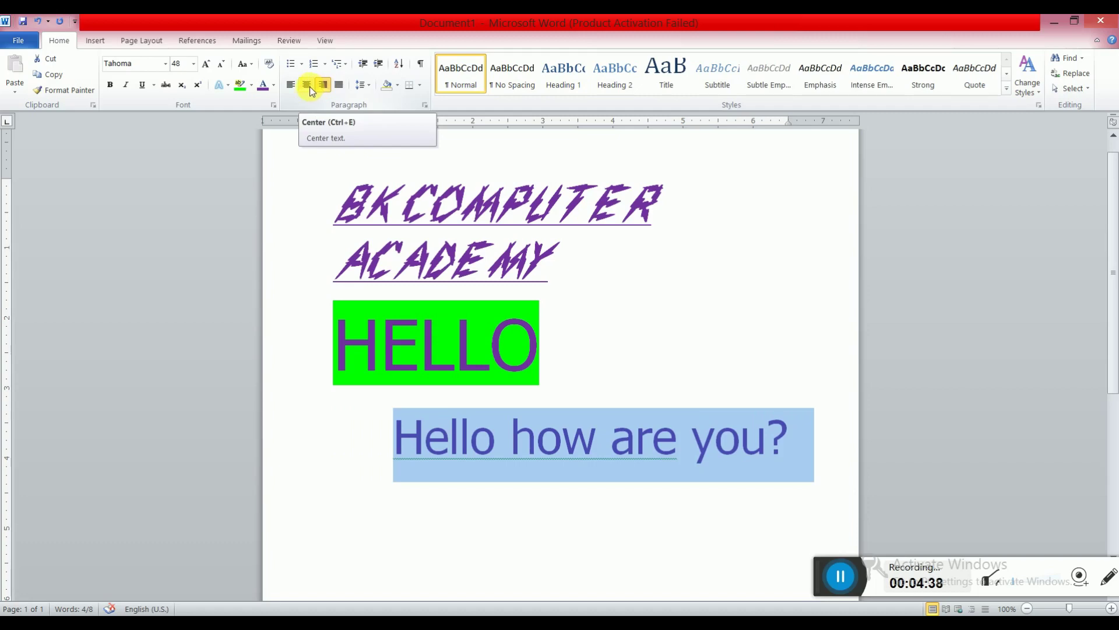
click(309, 86)
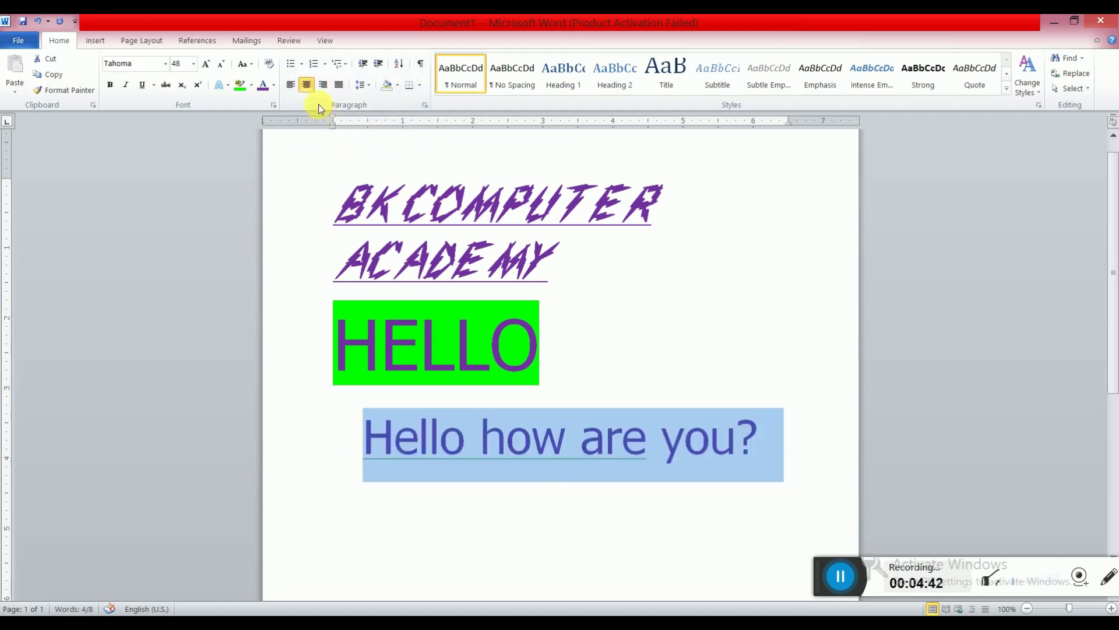
- Set the line spacing of the text from the heading to the last line to 1.0, and return it to 1.15
click(354, 188)
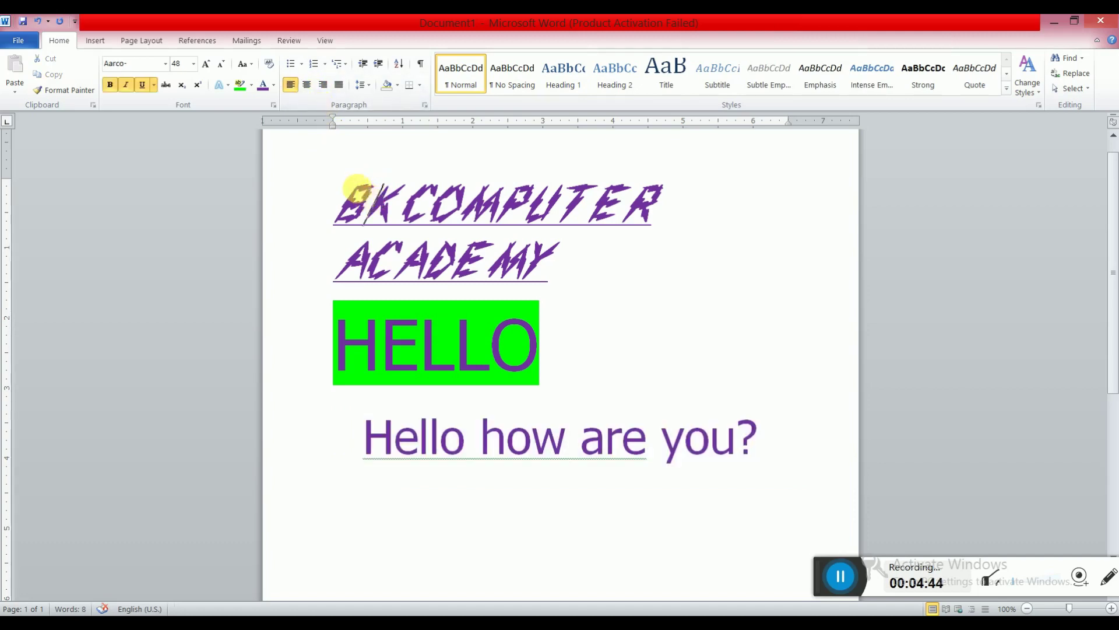
drag(354, 187, 435, 438)
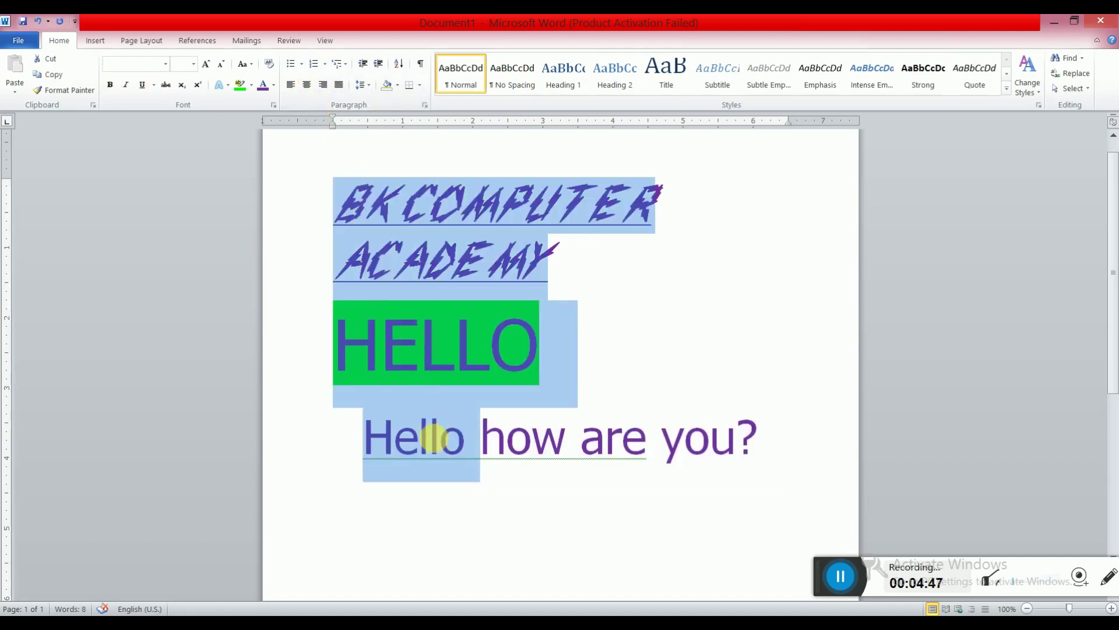
click(371, 87)
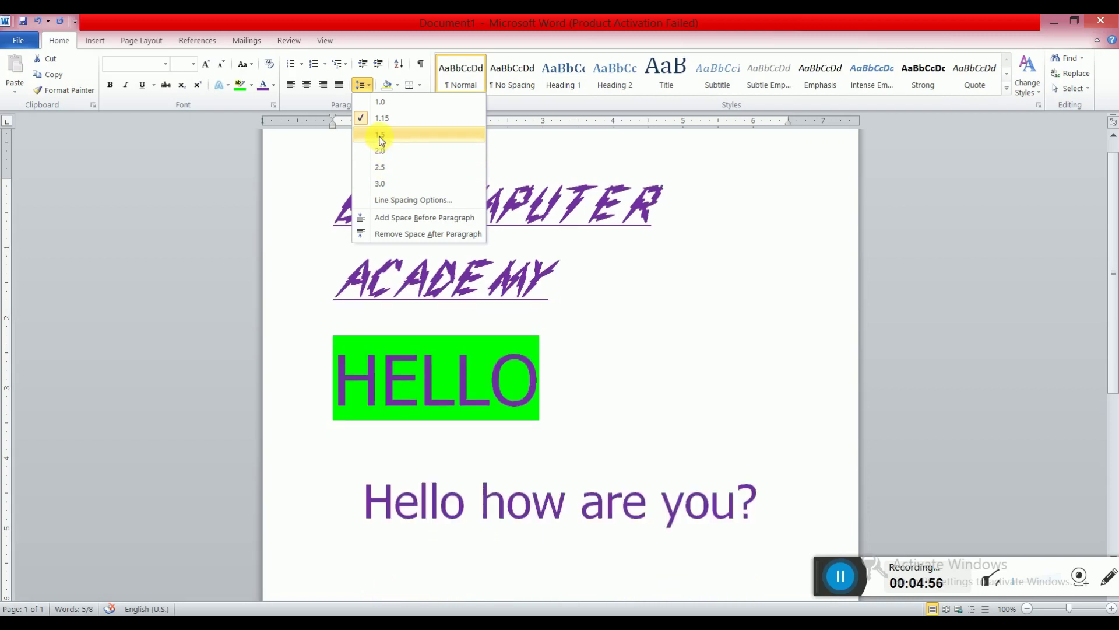
click(381, 103)
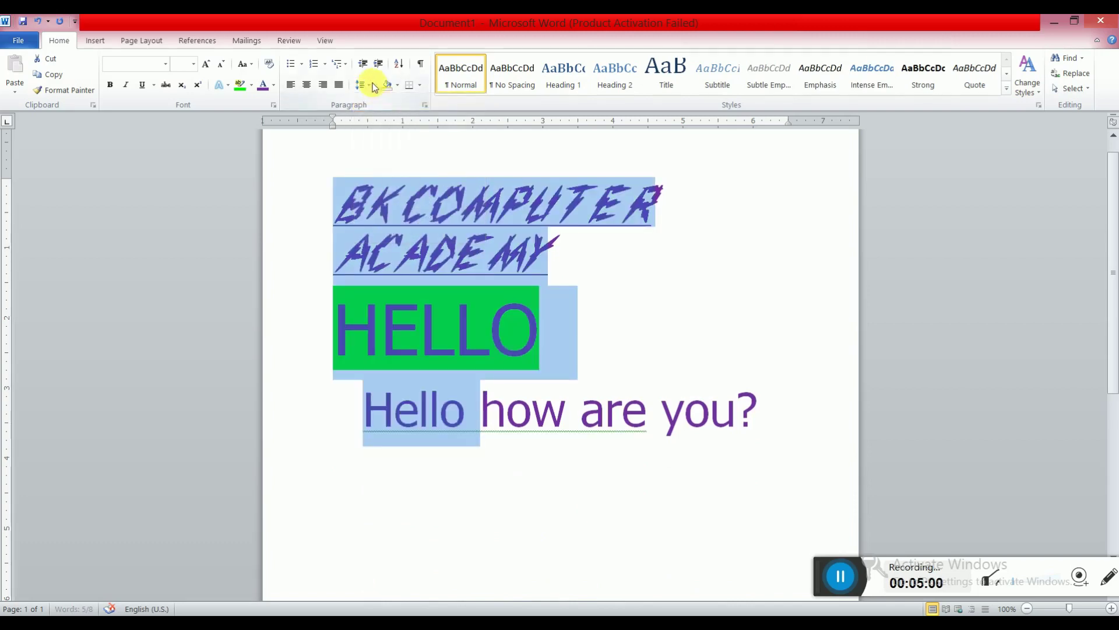
click(371, 86)
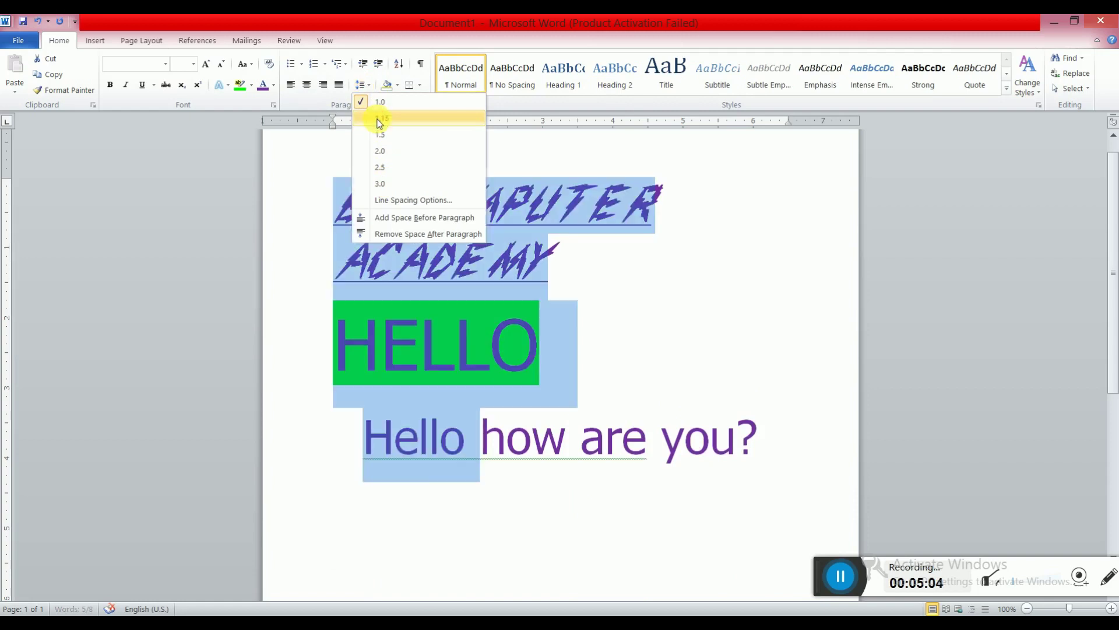
click(379, 119)
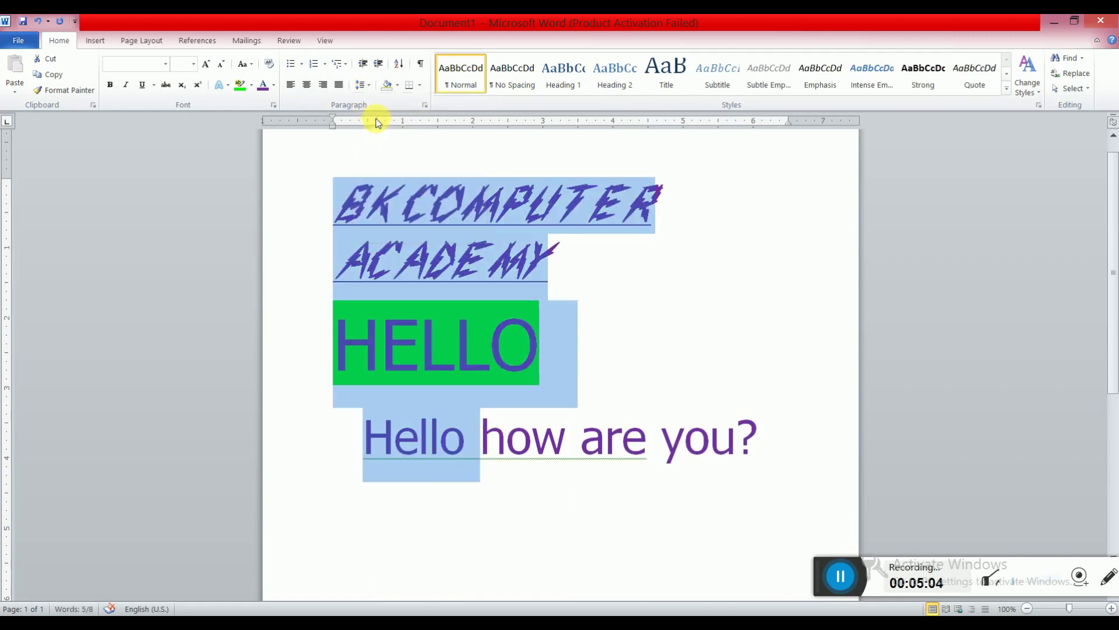
click(402, 239)
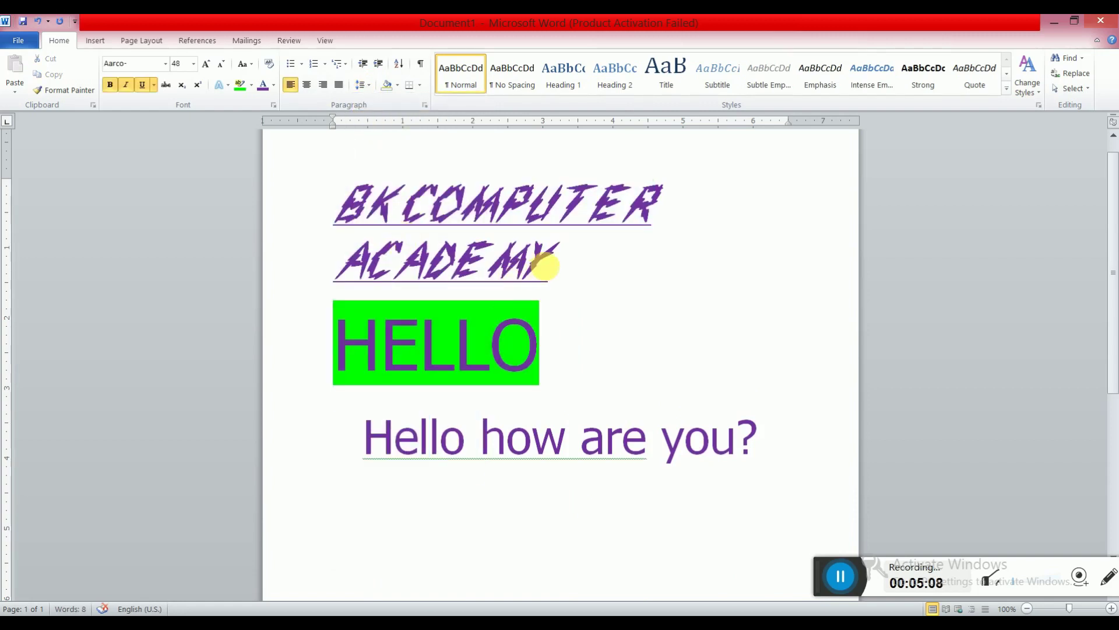
- Copy the formatting of "ACADEMY" onto the word "Hello" in the last line with Format Painter
drag(551, 265, 348, 264)
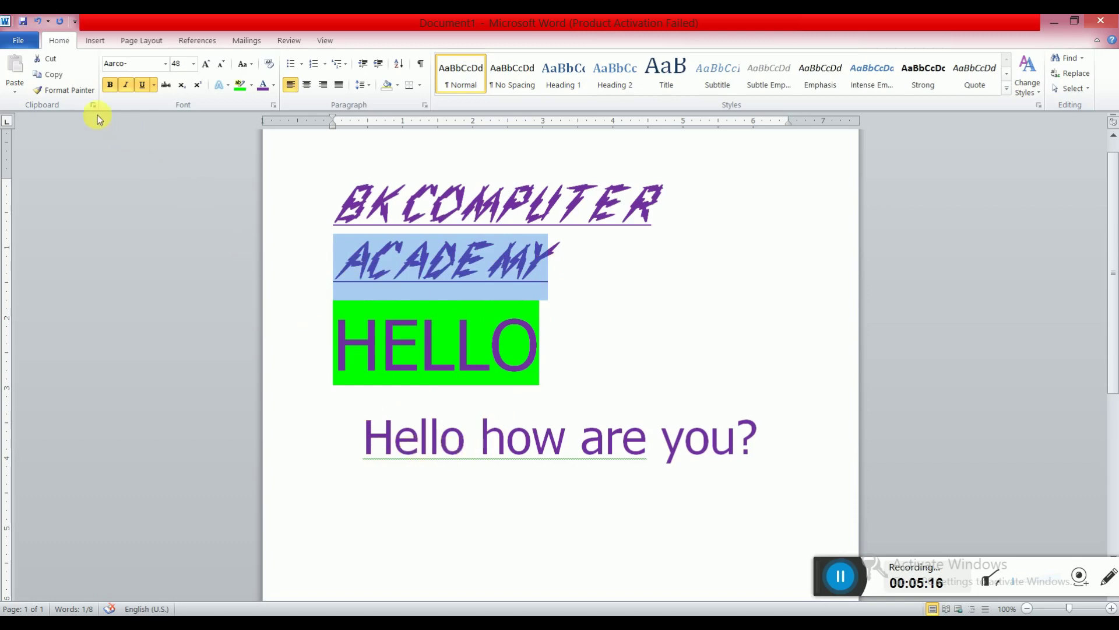
click(68, 93)
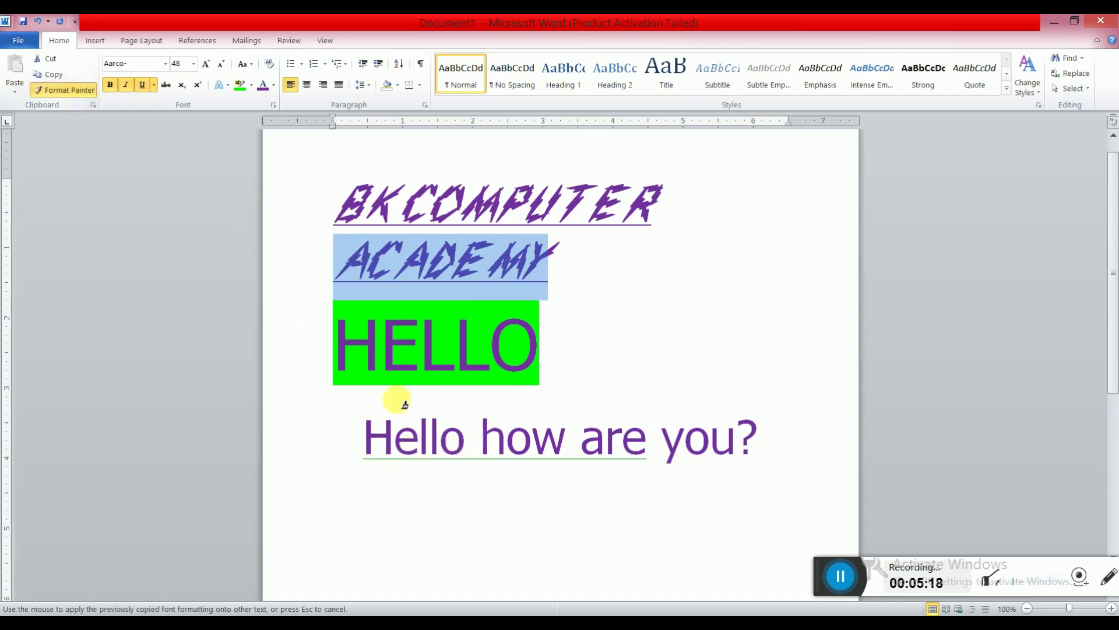
drag(475, 446, 362, 435)
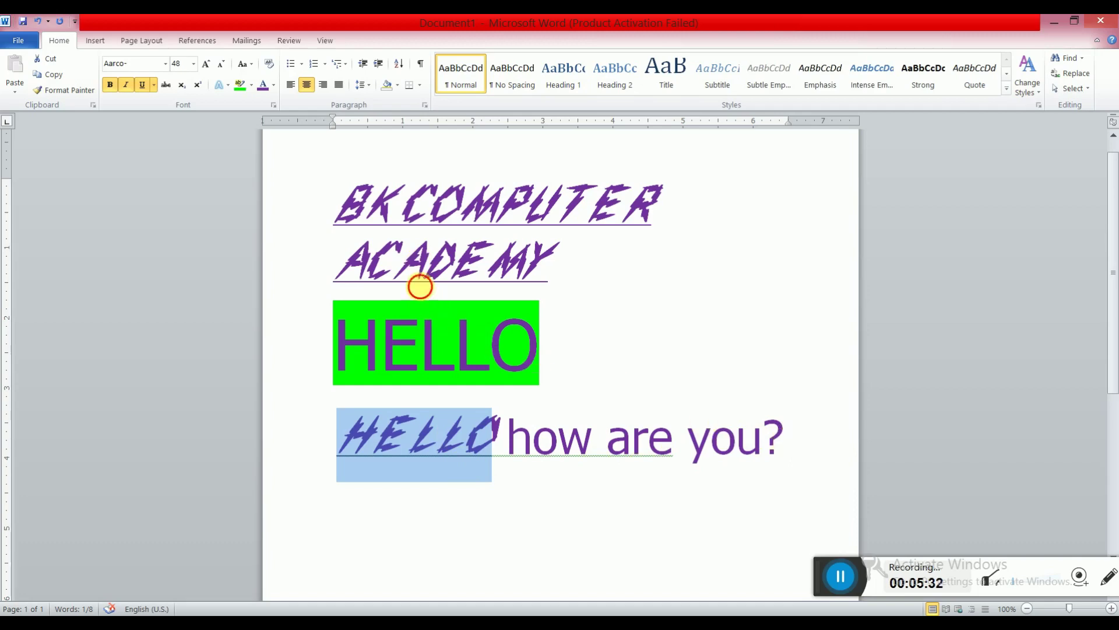
click(410, 276)
drag(785, 449, 367, 257)
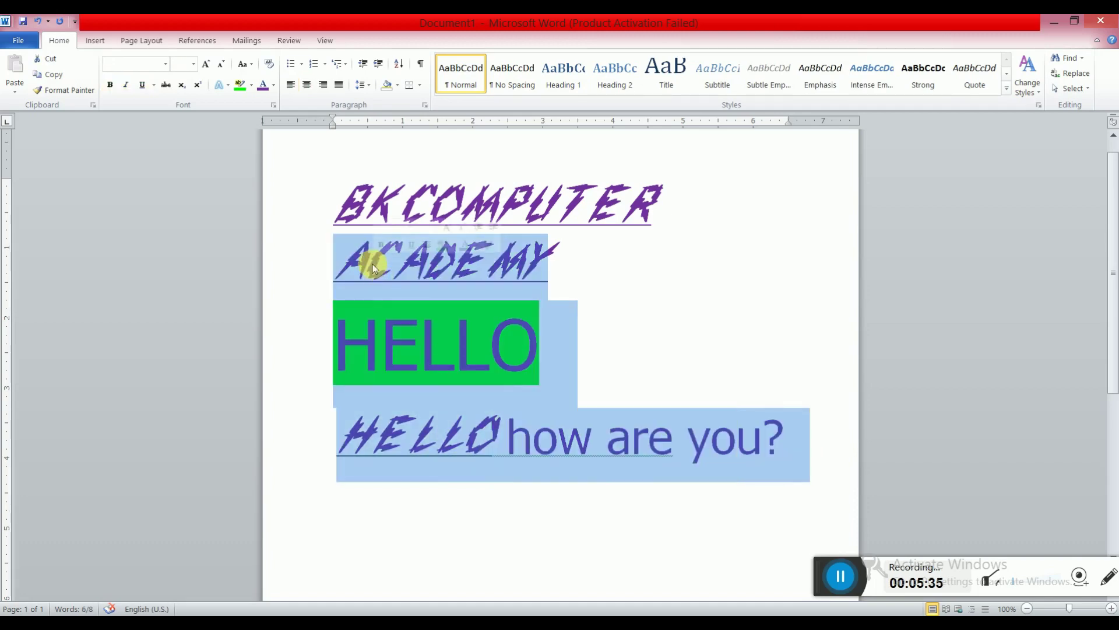
click(840, 577)
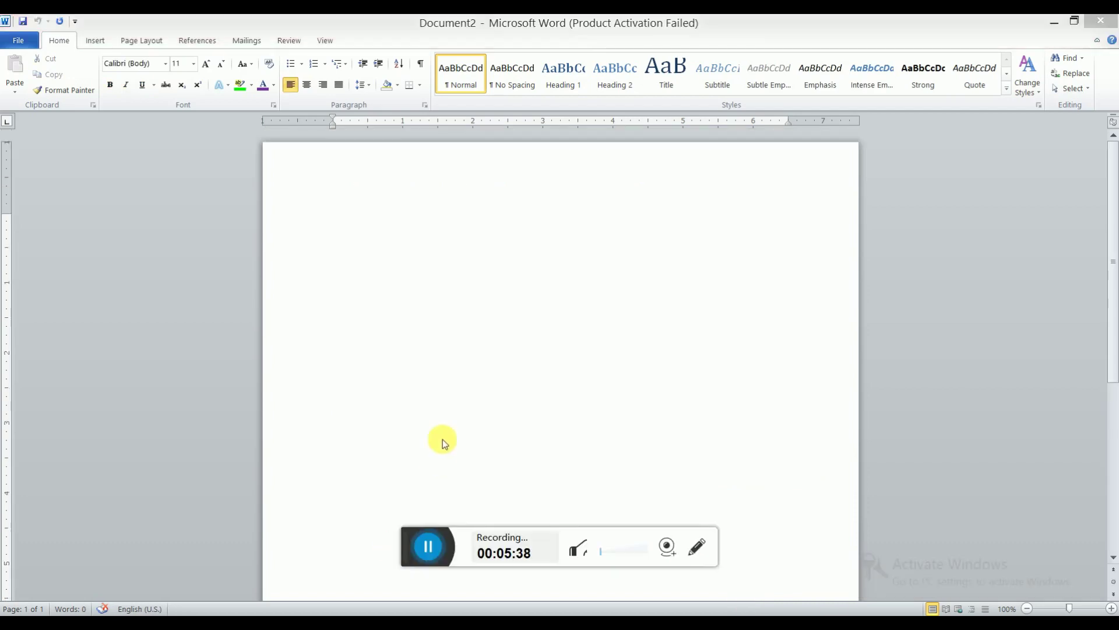
- Enter the line "India is a country where everyone live peacefully" in the blank document and start a new line below it
click(390, 225)
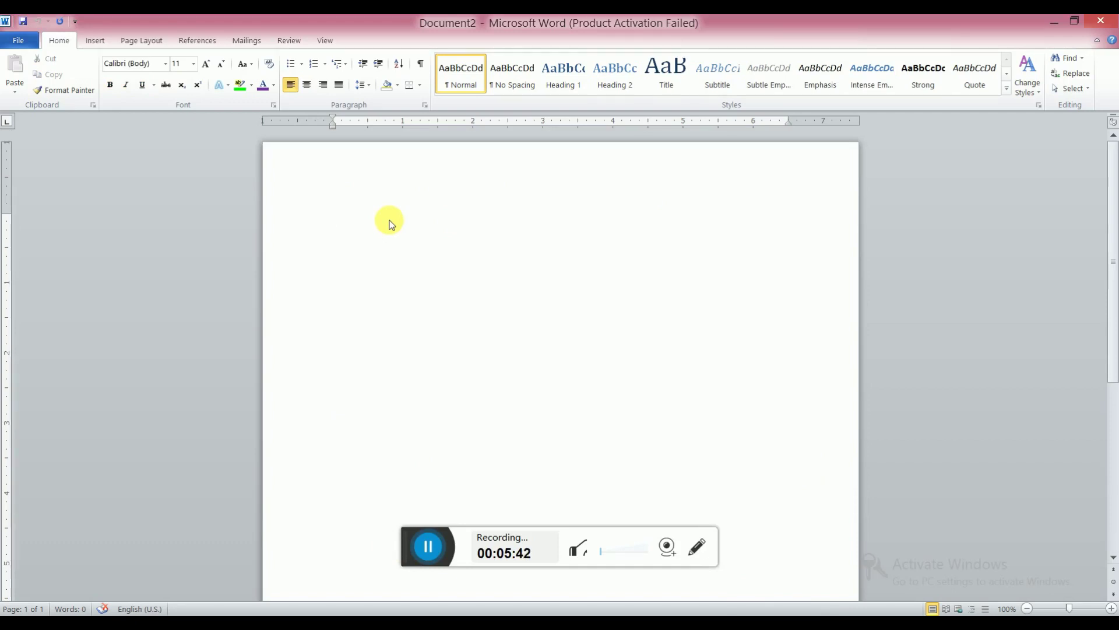
text(India is a coun)
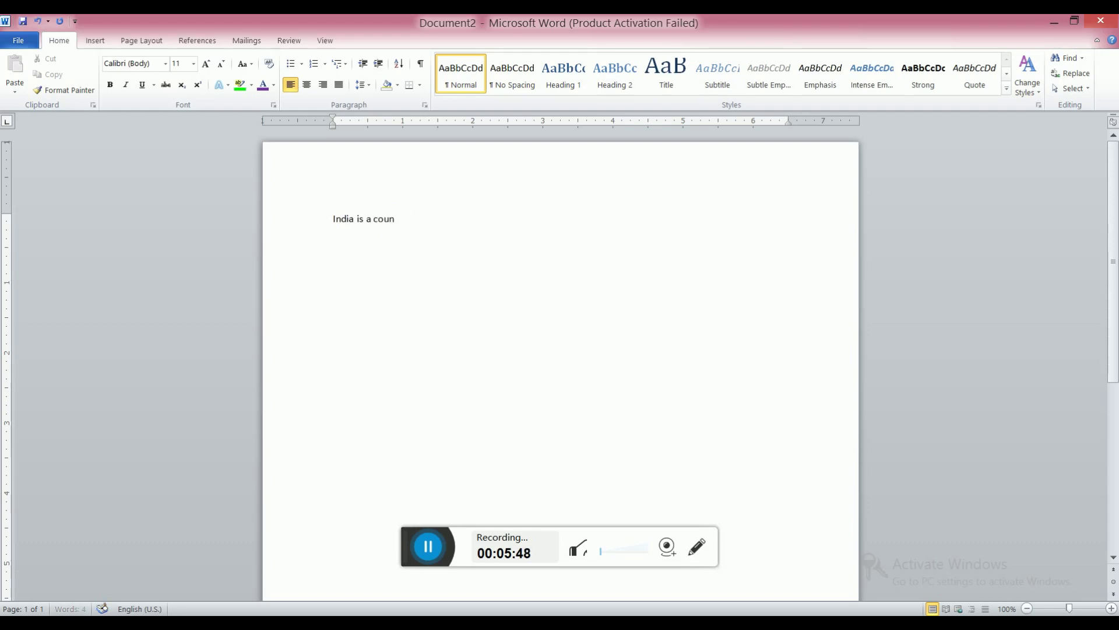
text(try where everyone li)
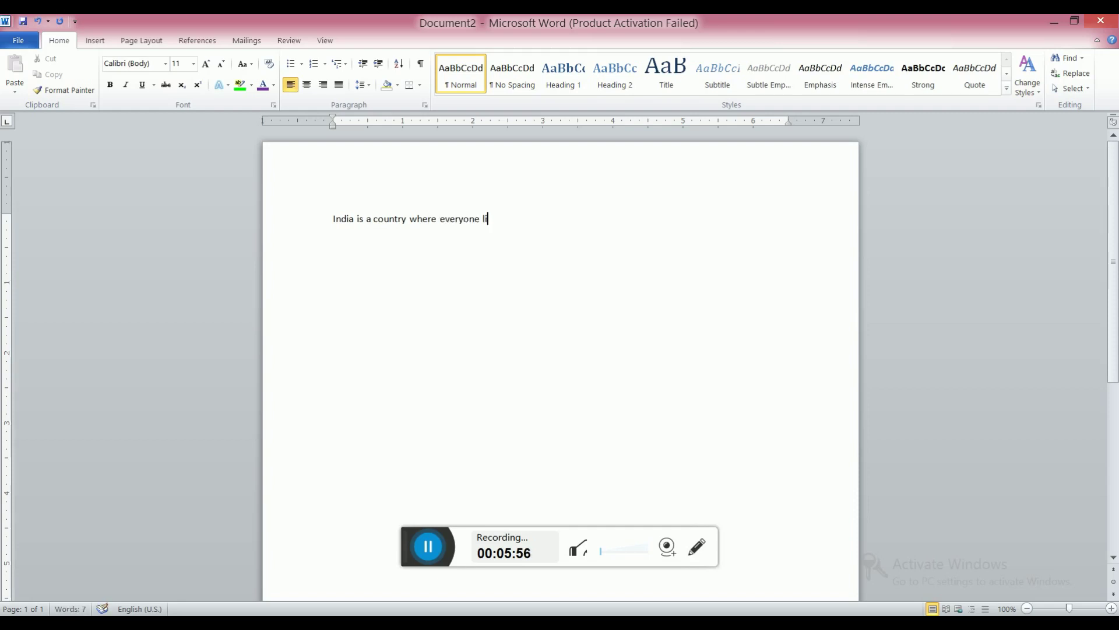
text(ve peacefully)
key(Return)
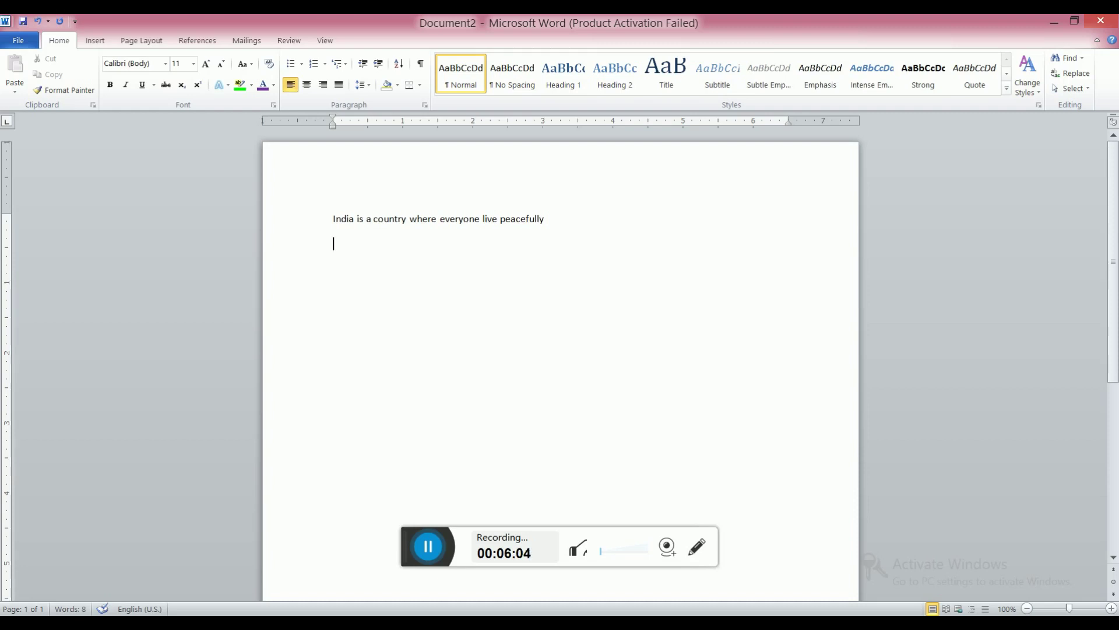
- Enter "One must follow the instruction provided by the government." as the second line
text(One mu)
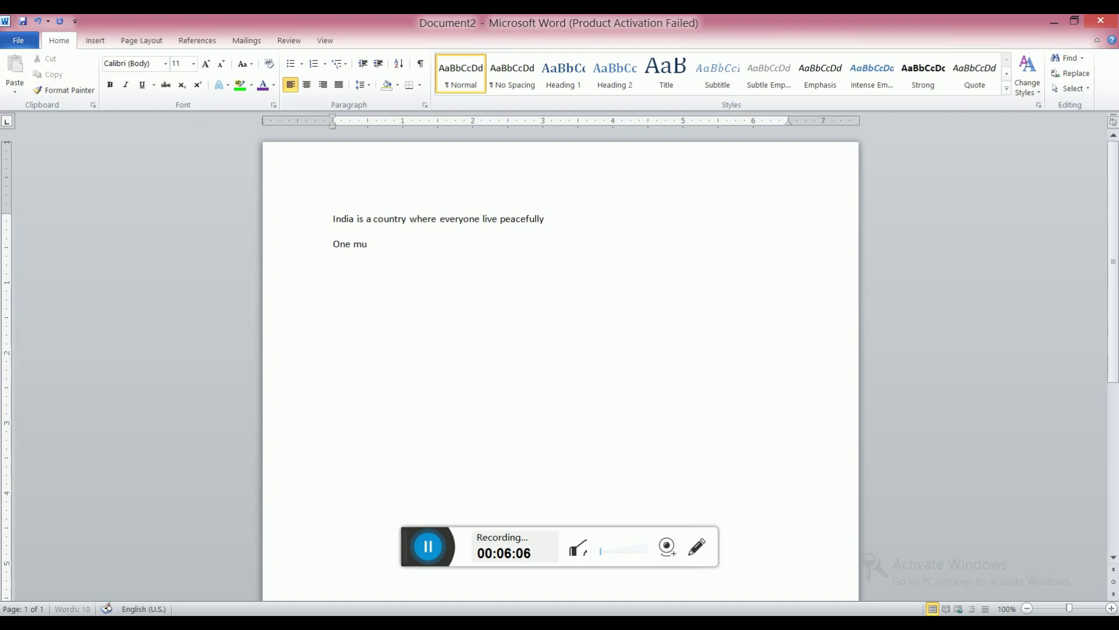
text(st follow the)
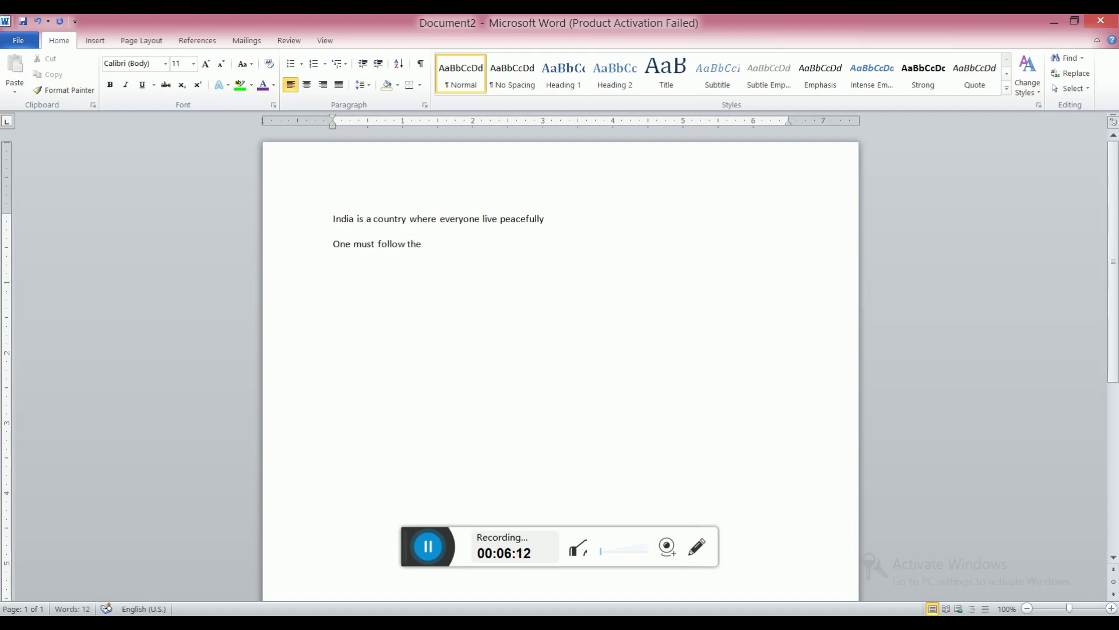
text( instruction provi)
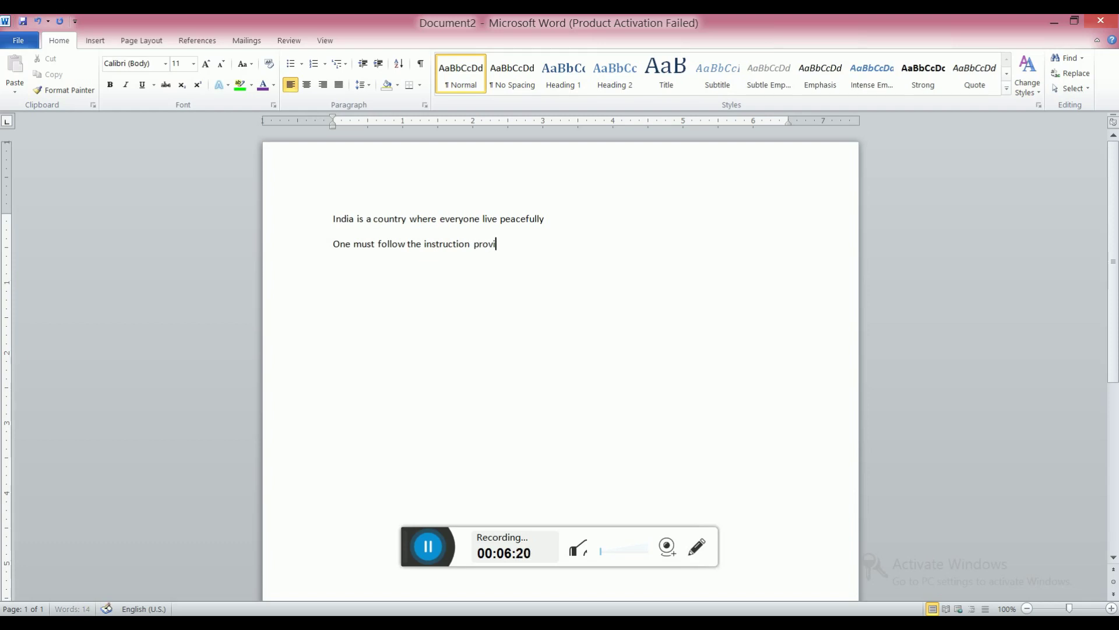
text(ded by the government.)
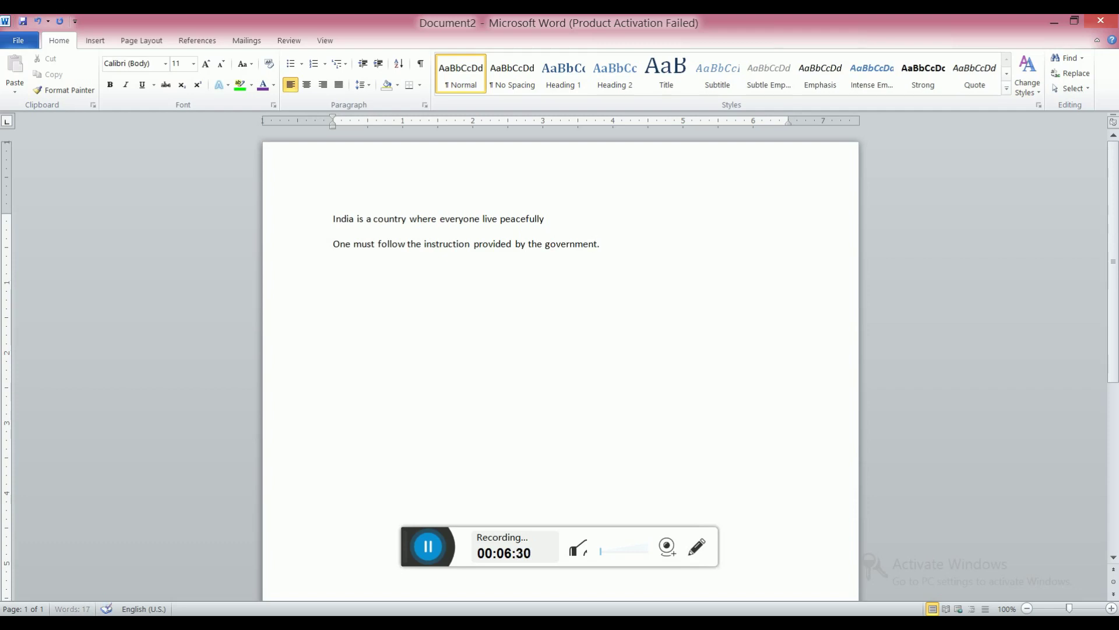
- Add a third line reading "To live in a peaceful manner we must carry on our duty in a proper order."
key(Return)
text(to live in a)
text(peacef)
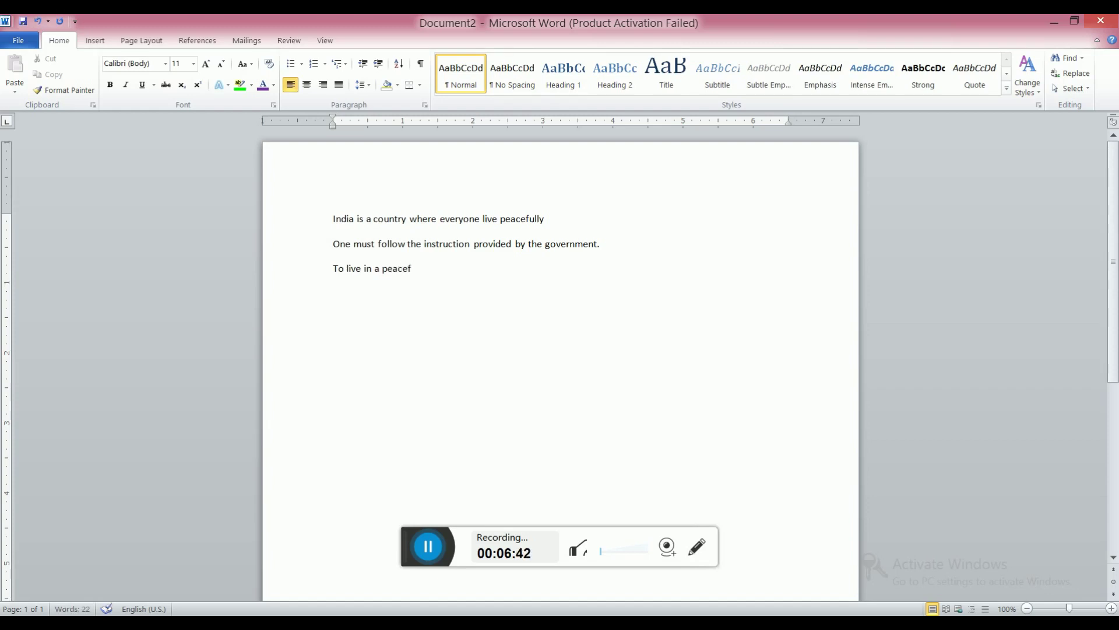
text(ul manner w)
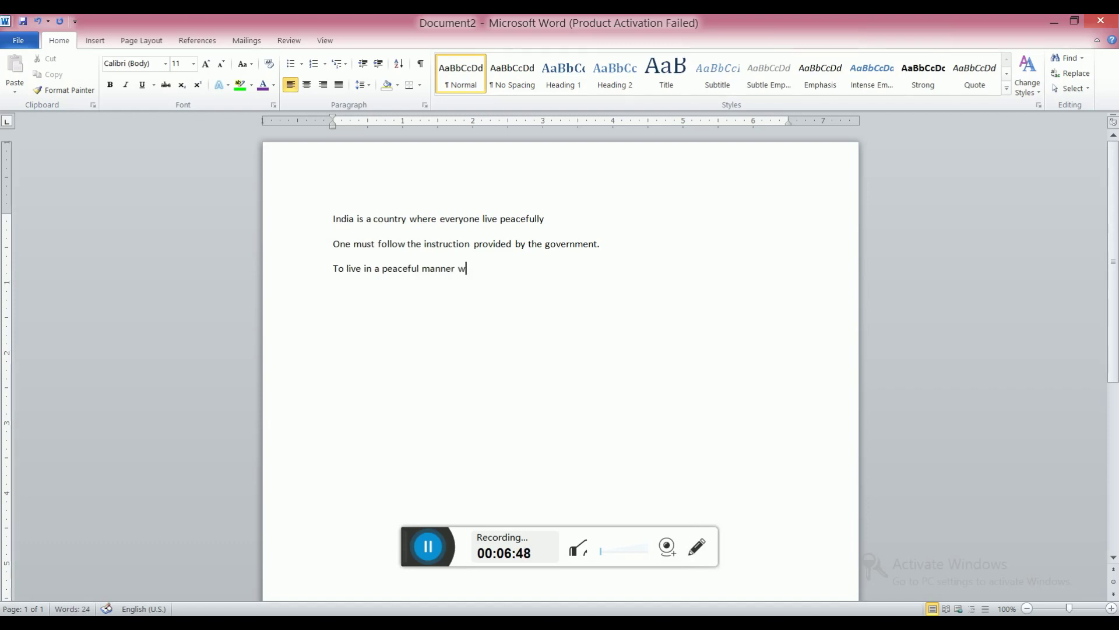
text(e must carry on)
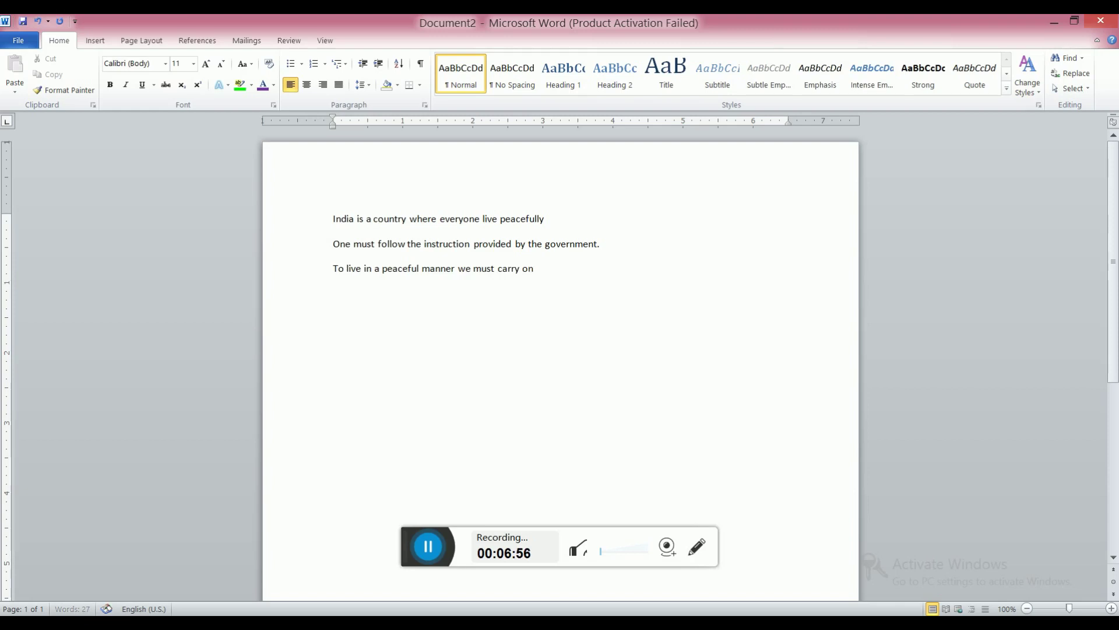
text( our duty i)
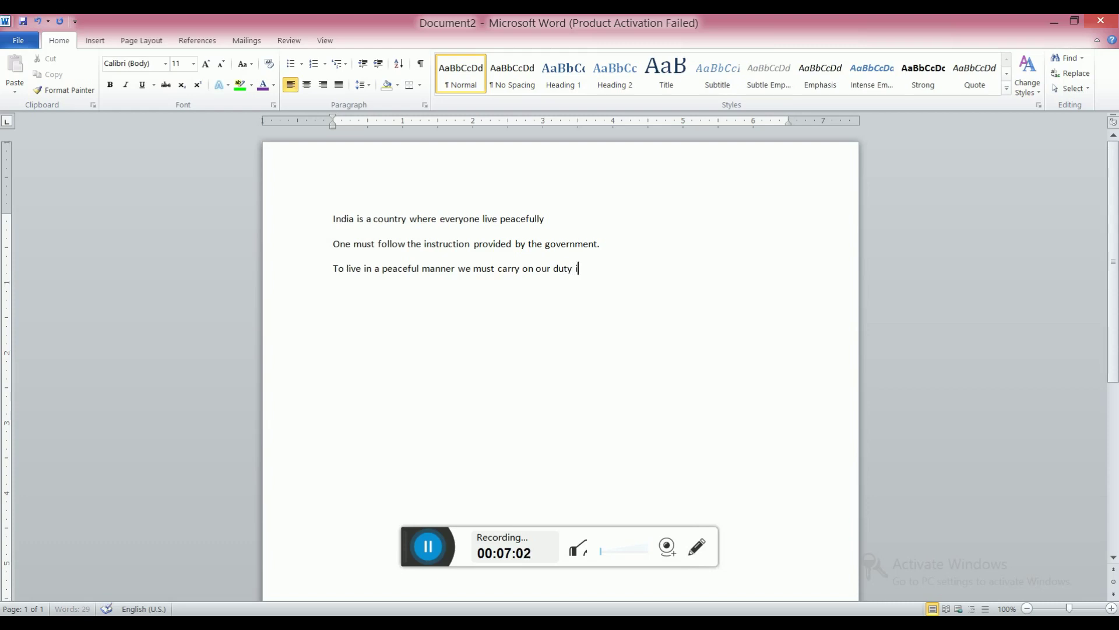
text(n a proper order.)
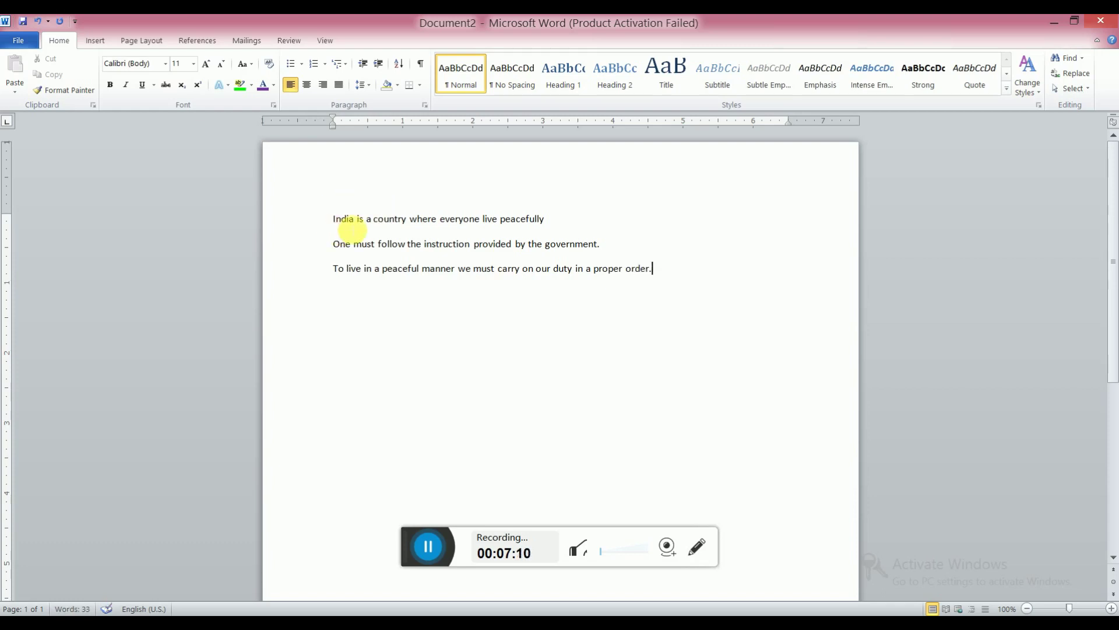
- Enlarge the font of all three sentences to size 16
drag(333, 219, 347, 274)
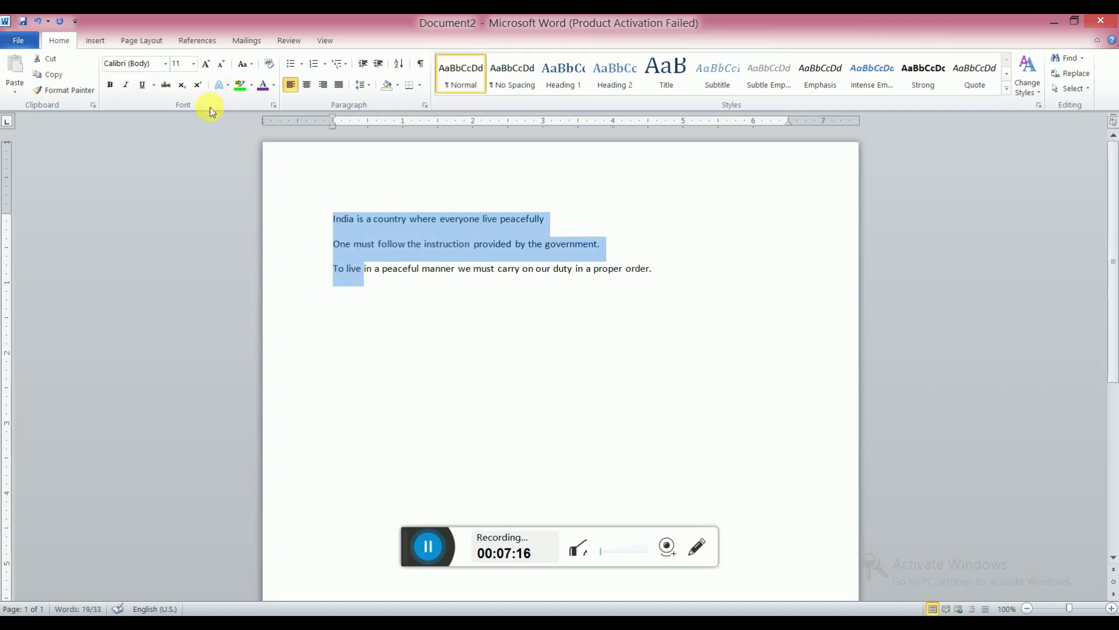
click(342, 247)
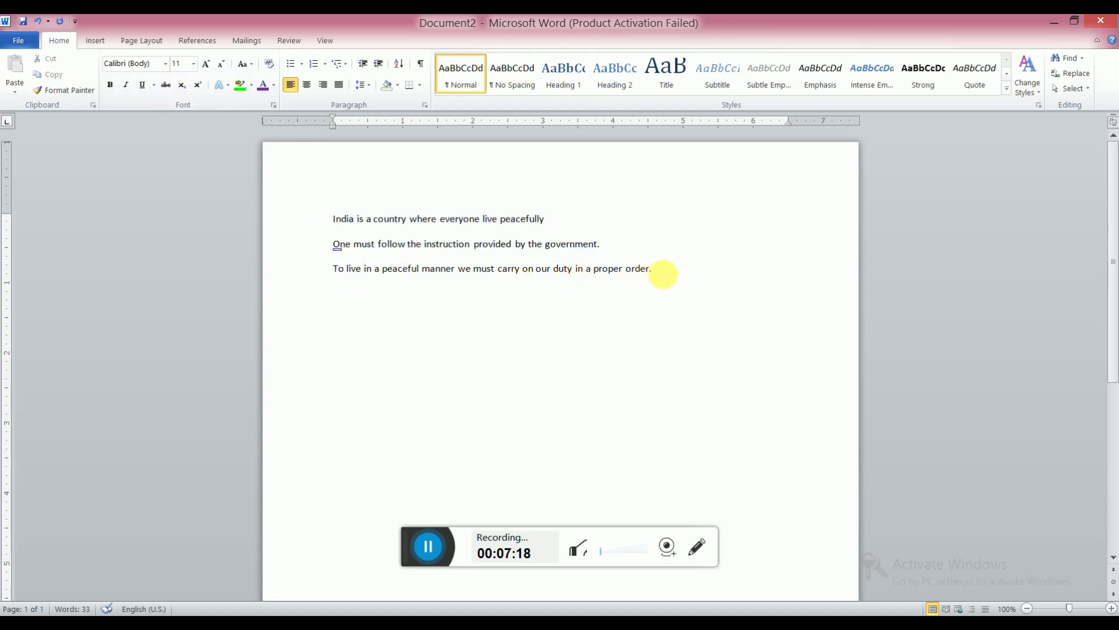
drag(662, 273, 332, 218)
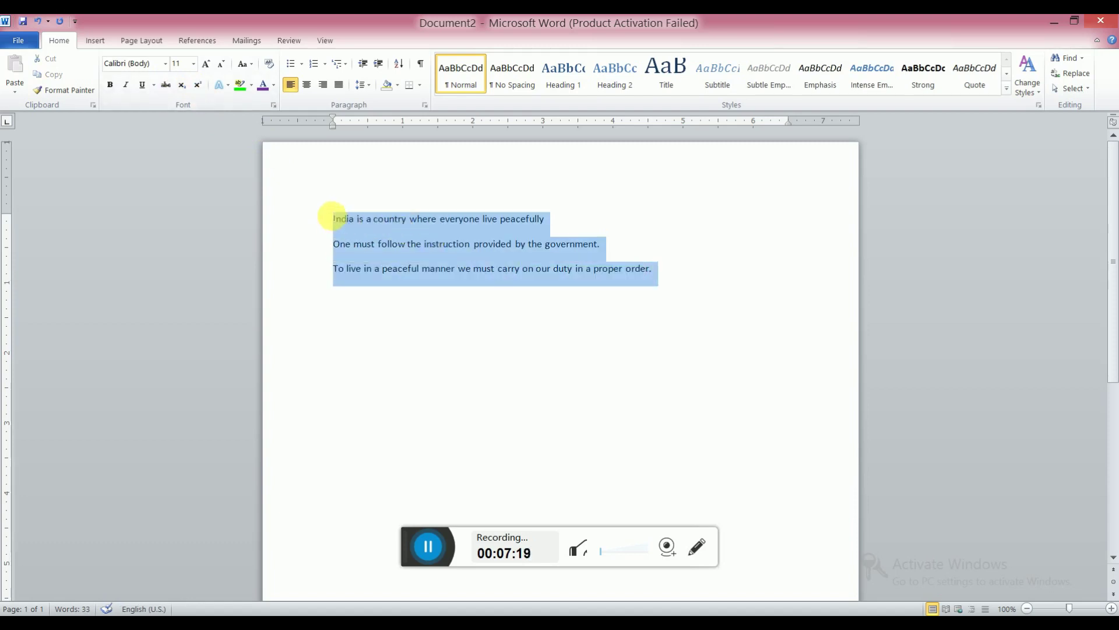
click(205, 65)
click(205, 65)
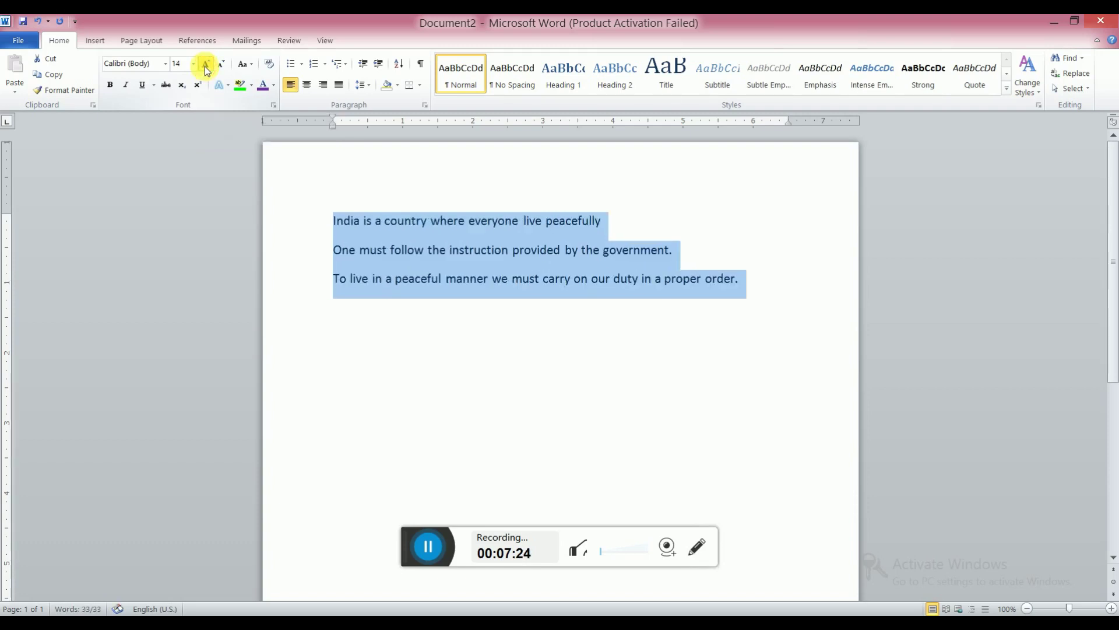
click(207, 69)
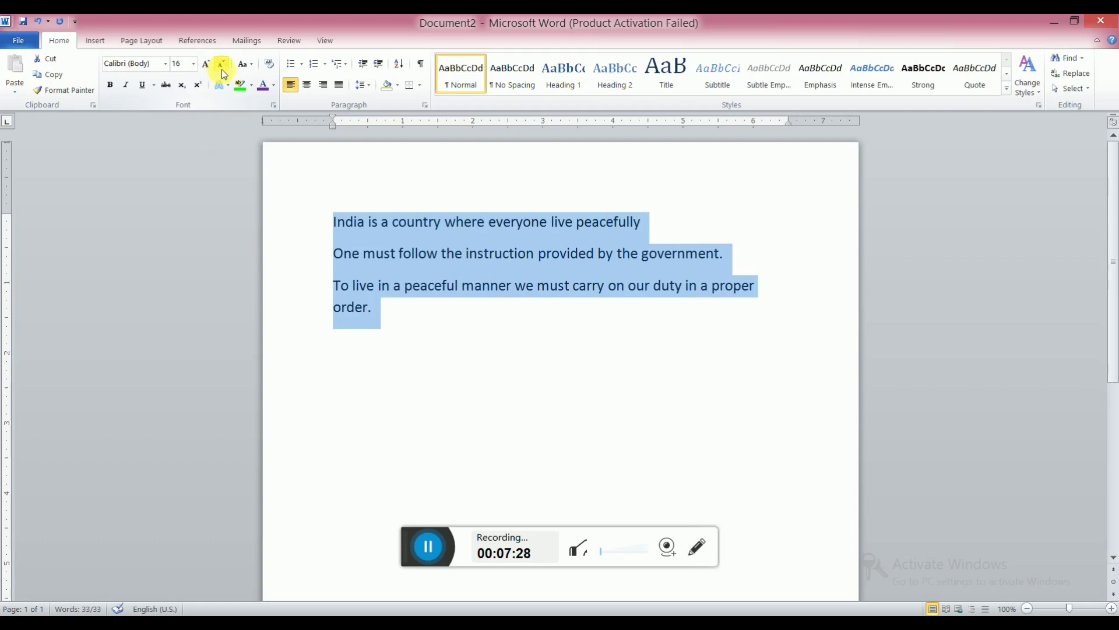
- Format the three sentences as a bulleted list with the multicoloured cross bullet and place the cursor after "proper order."
click(303, 64)
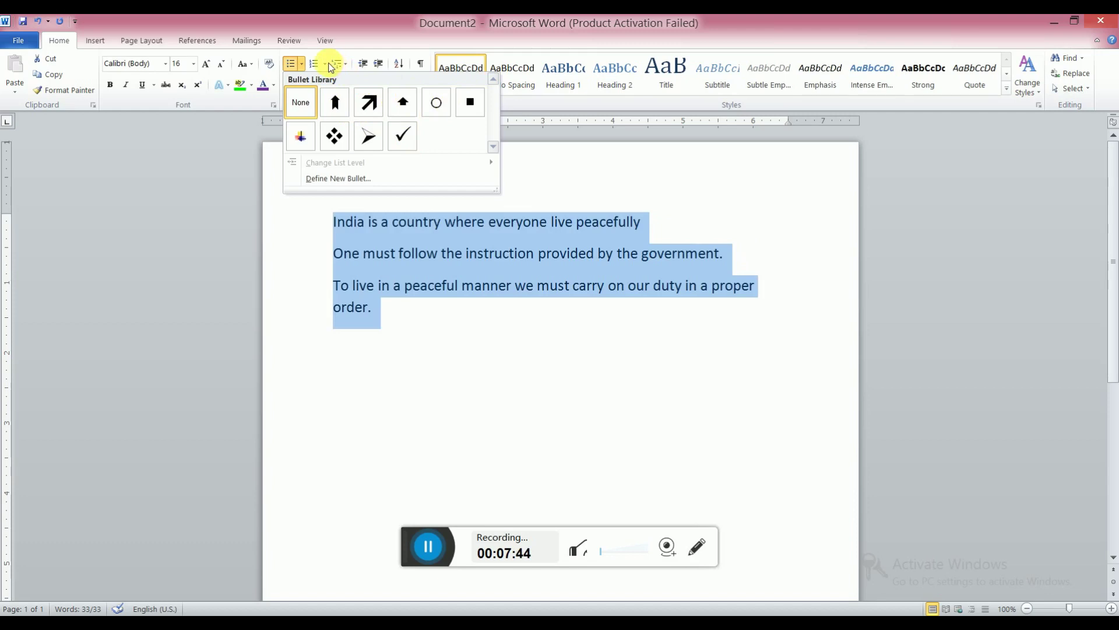
click(301, 137)
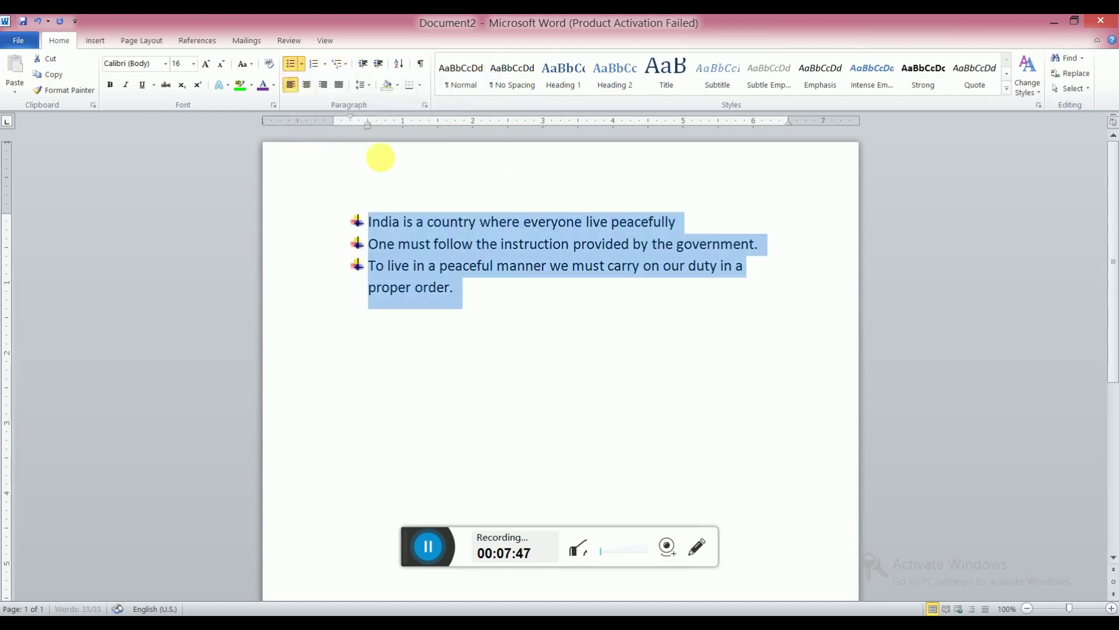
click(413, 267)
click(488, 295)
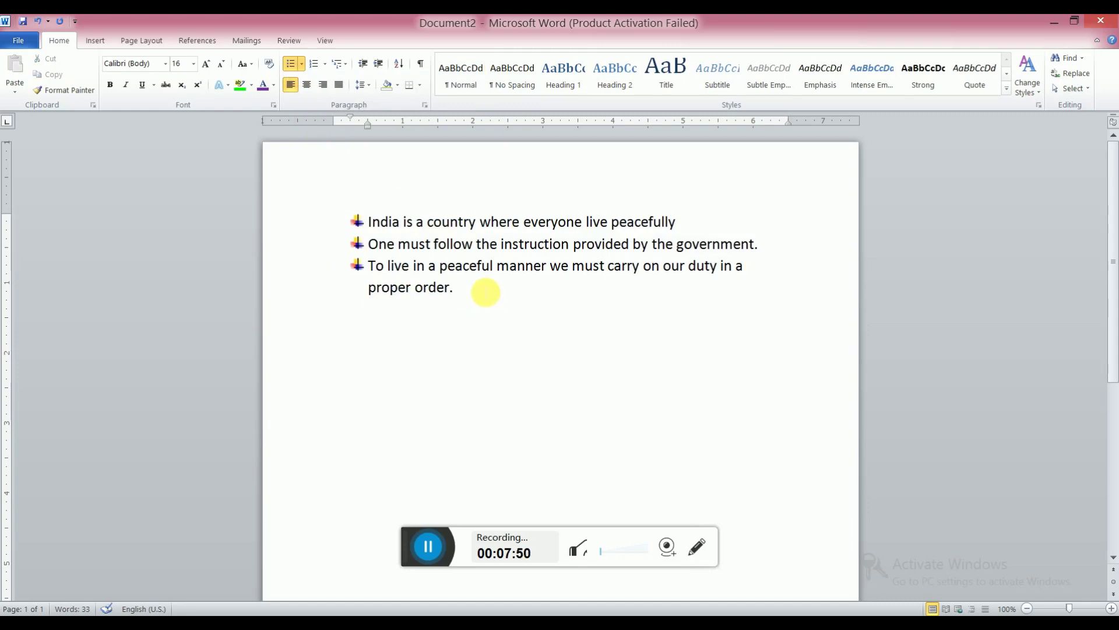
- Add a fourth bullet reading "When we used to play in our childhood our guardian loved us in a godly manner."
key(Return)
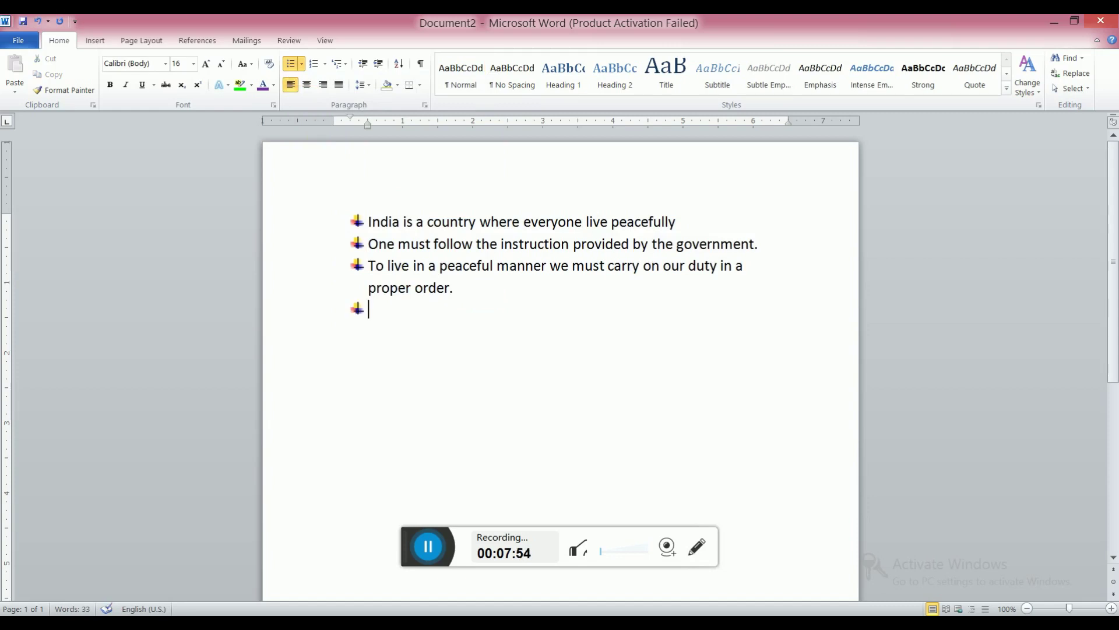
text(when wew)
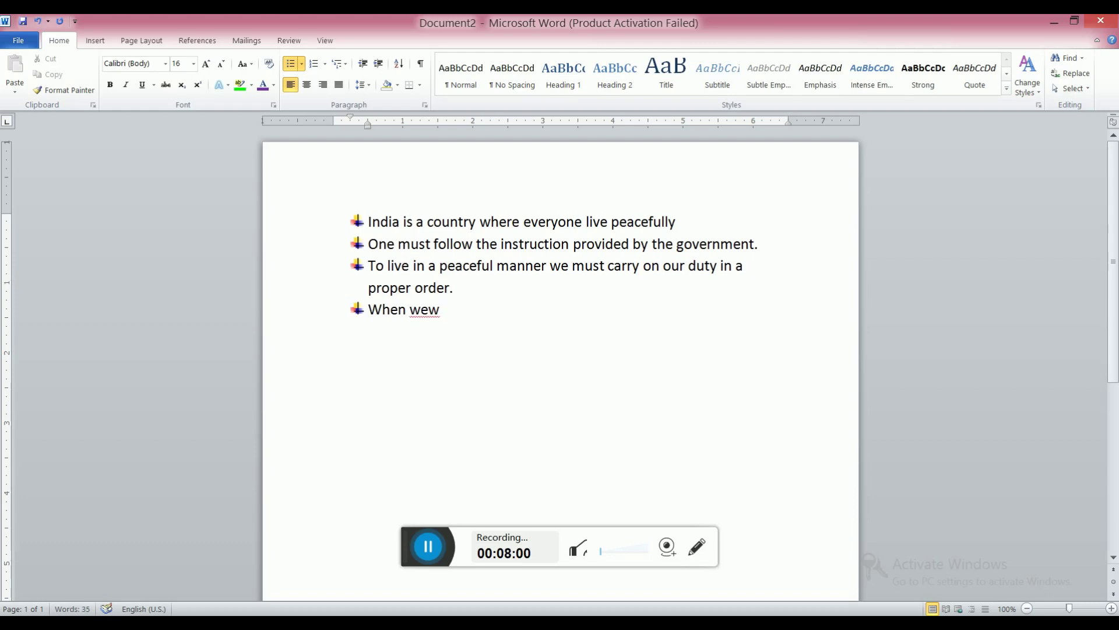
key(BackSpace)
text(used to)
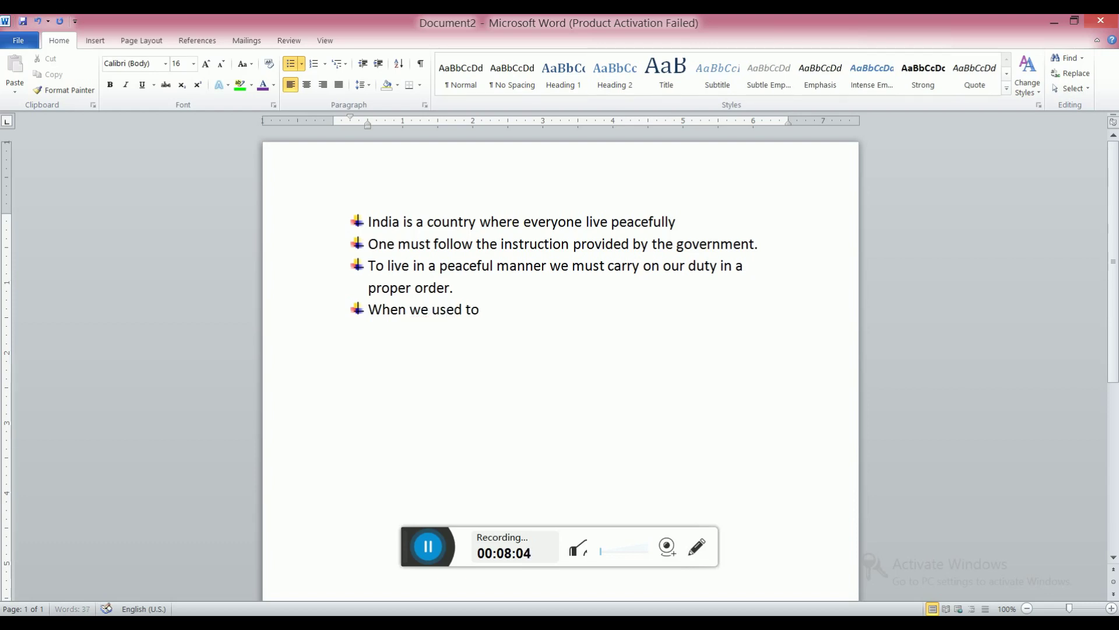
text( play in our chi)
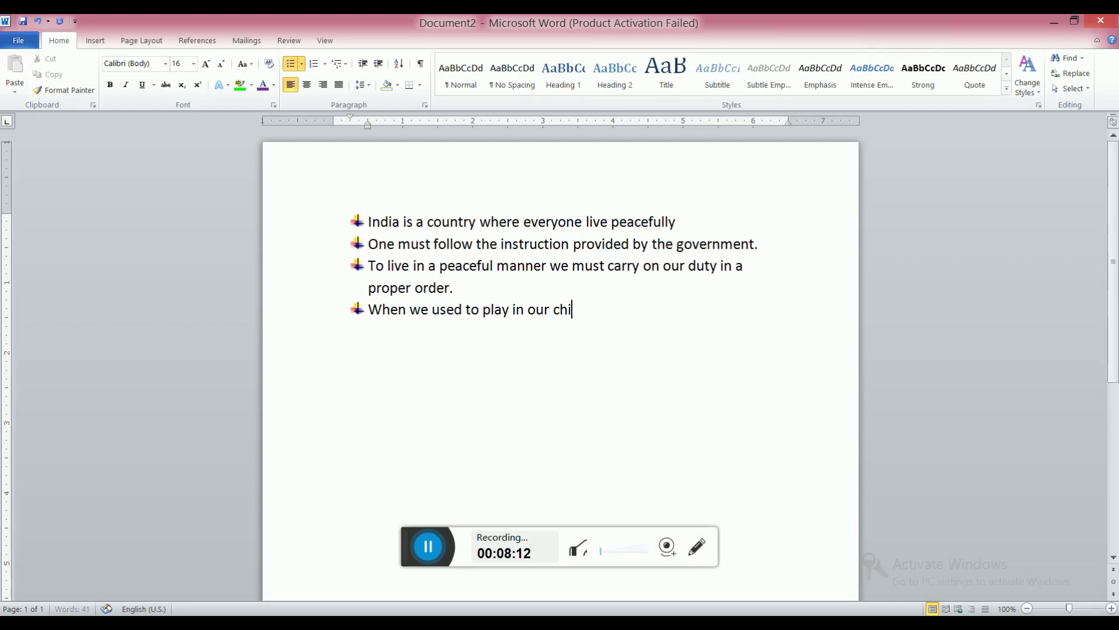
text(ldhood our)
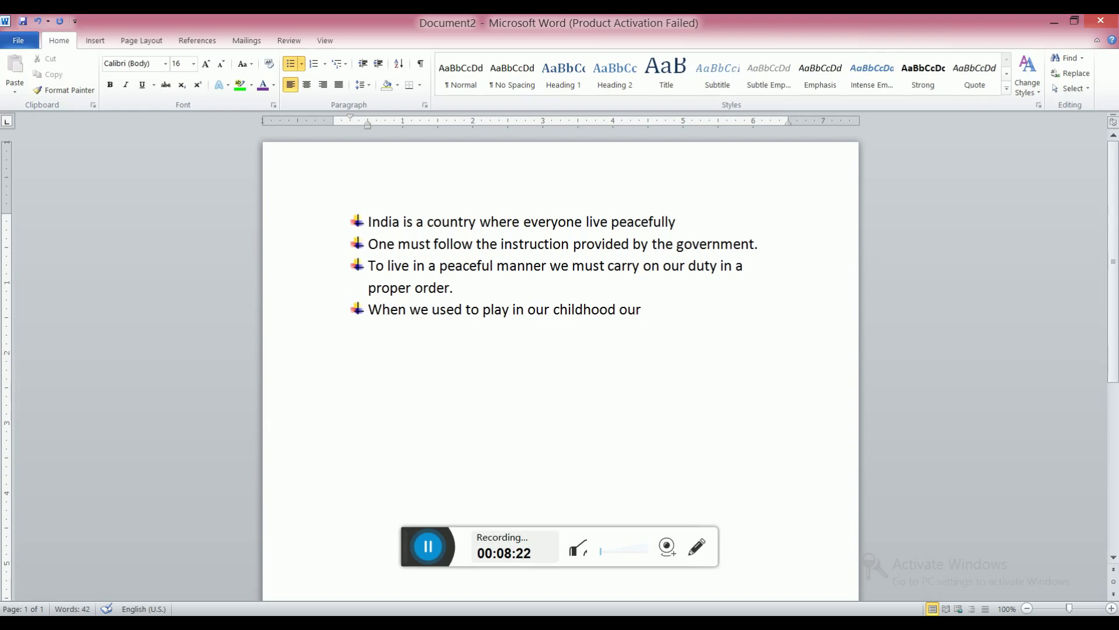
text(guardian l)
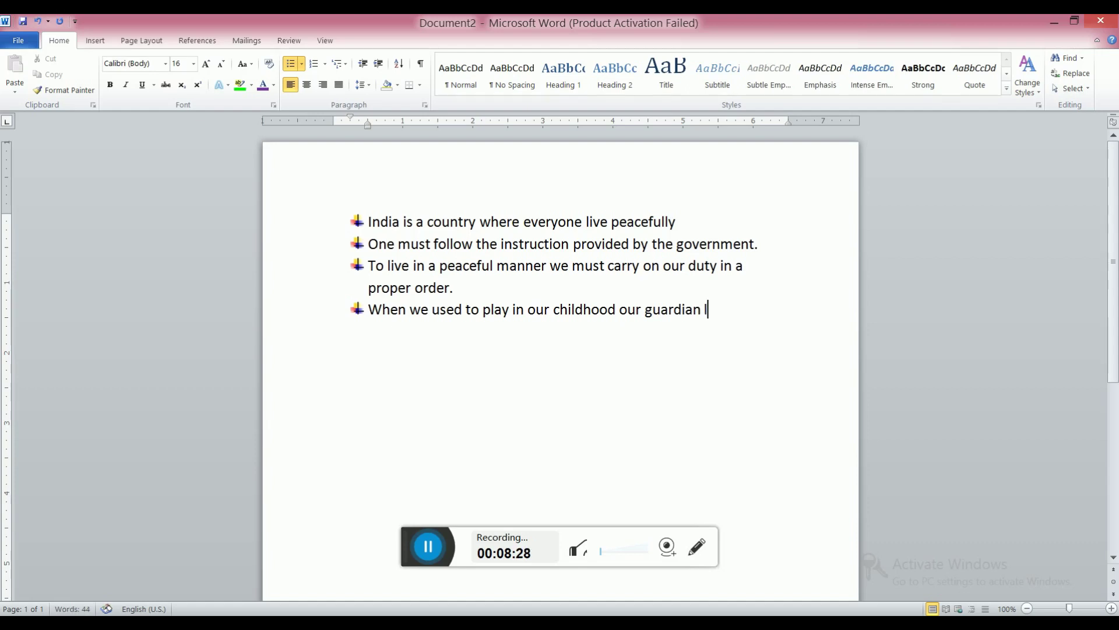
text(oved u)
text(s)
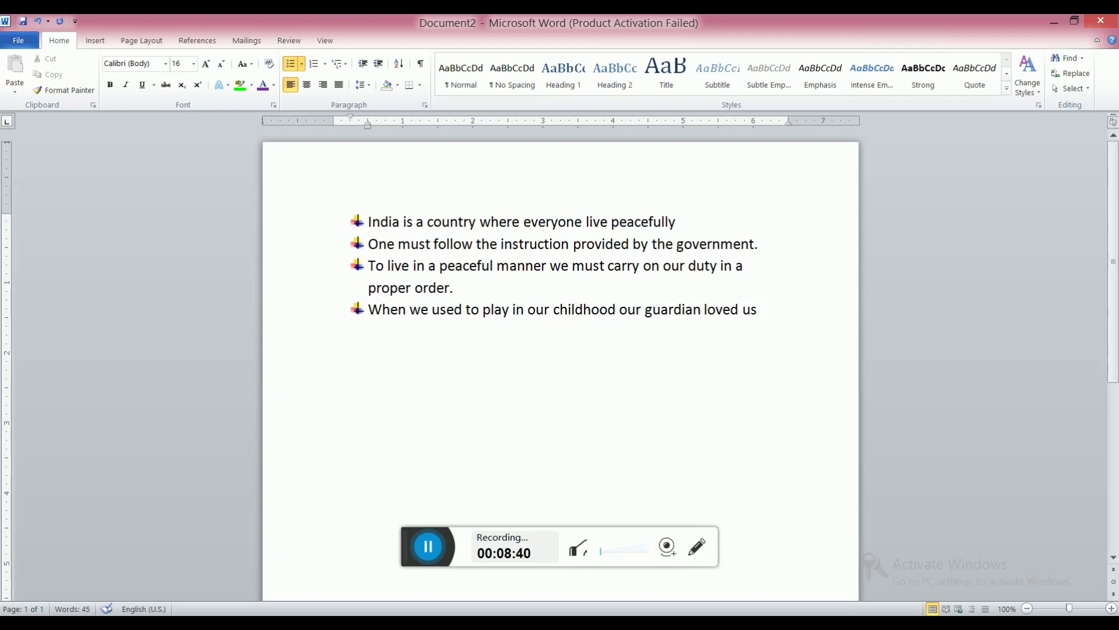
text( in a godly)
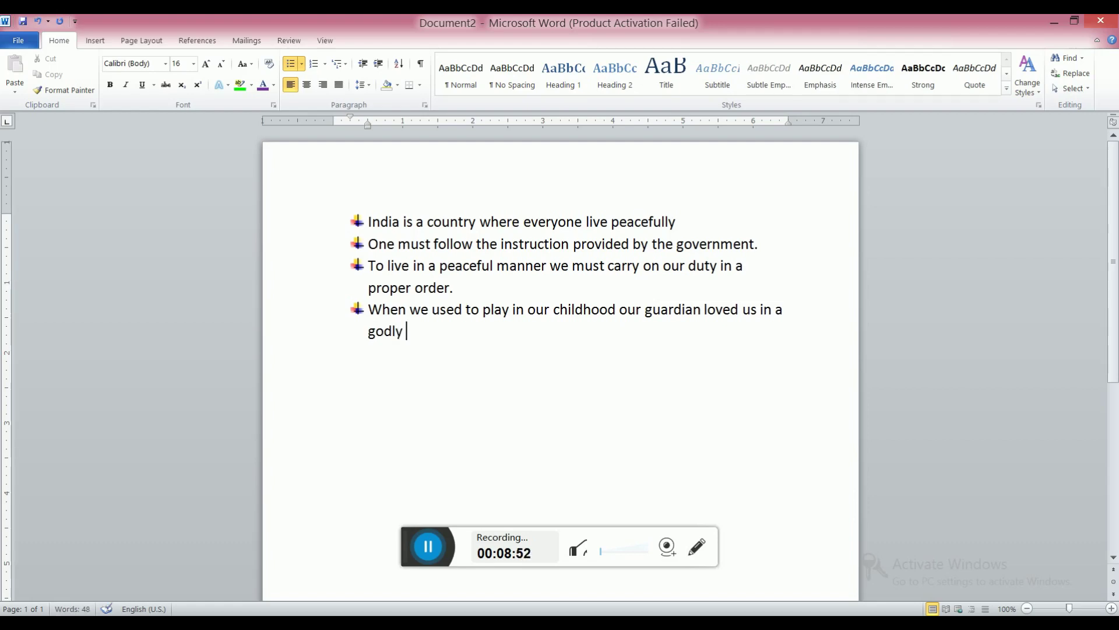
text( manner.)
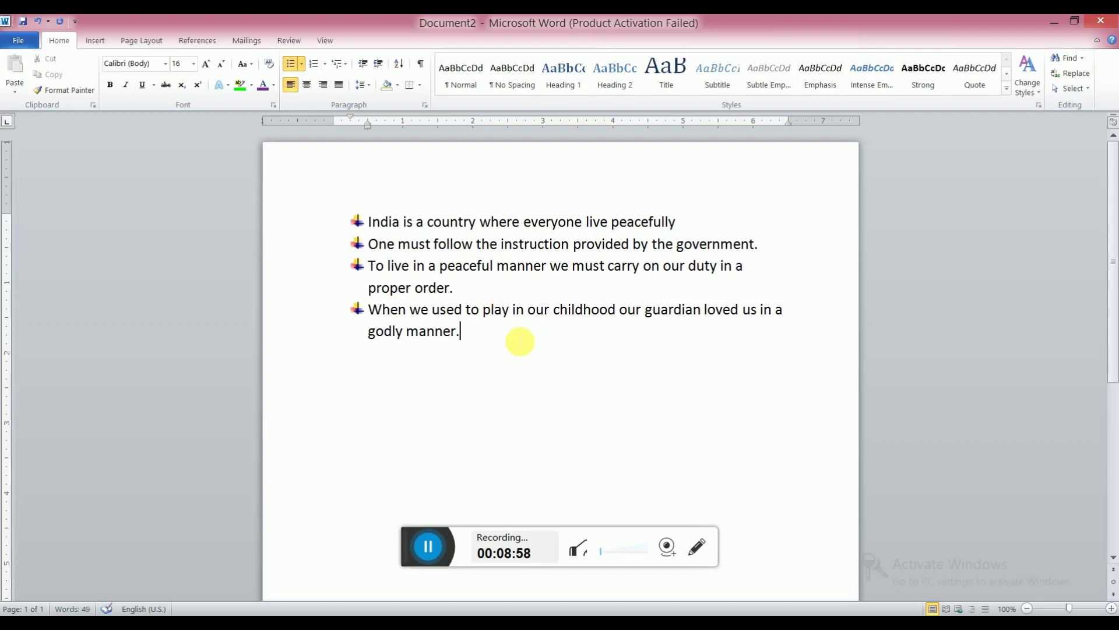
- Start an empty fifth bullet below the list and remove it again
key(Return)
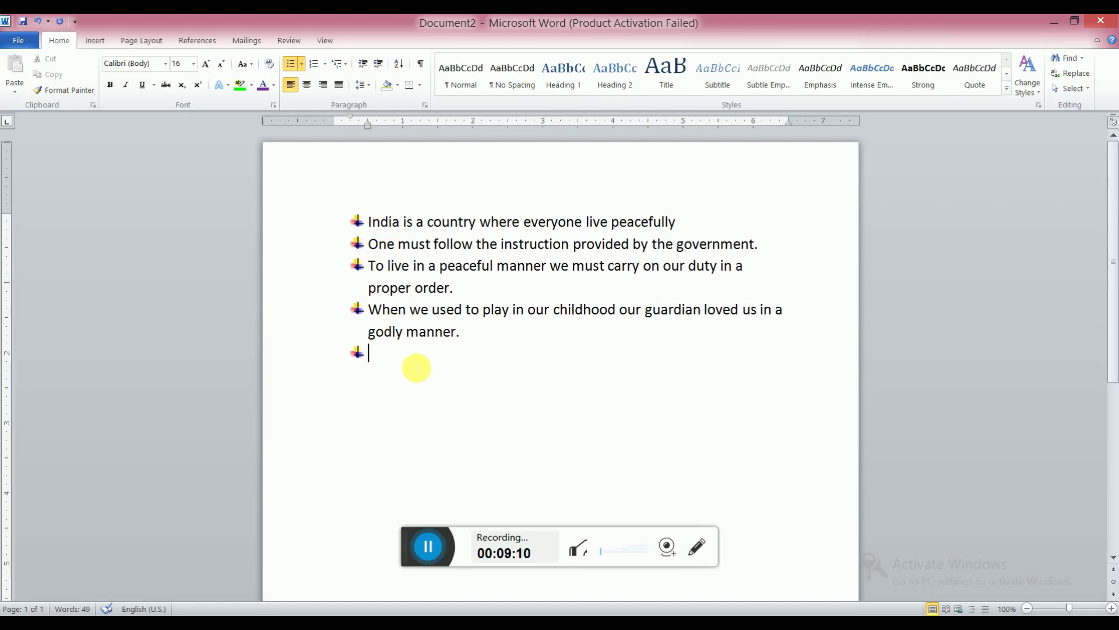
key(BackSpace)
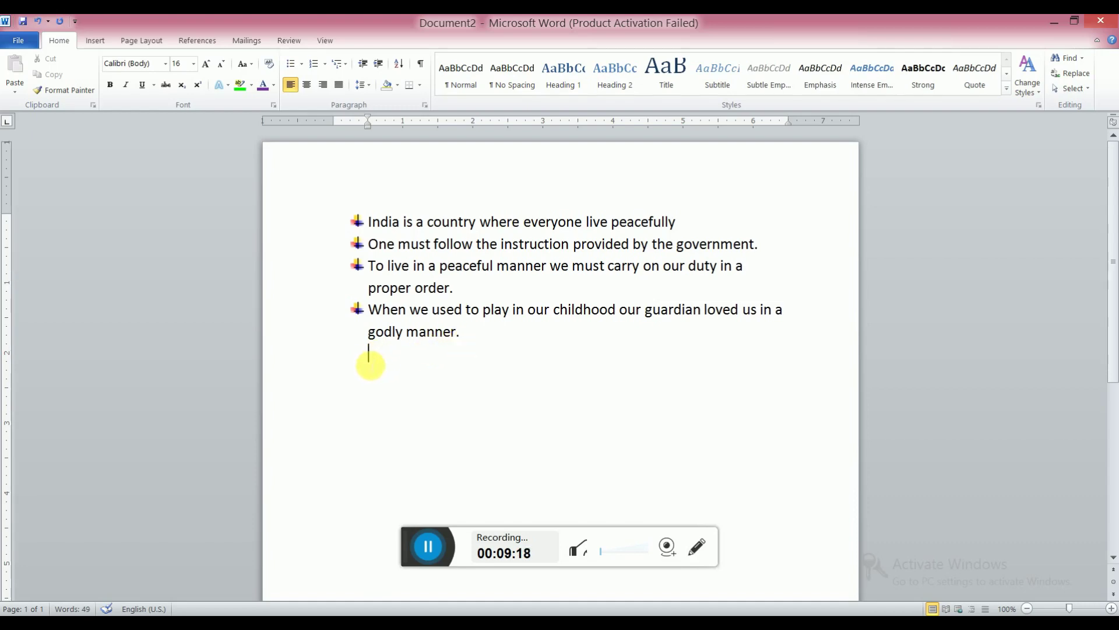
key(BackSpace)
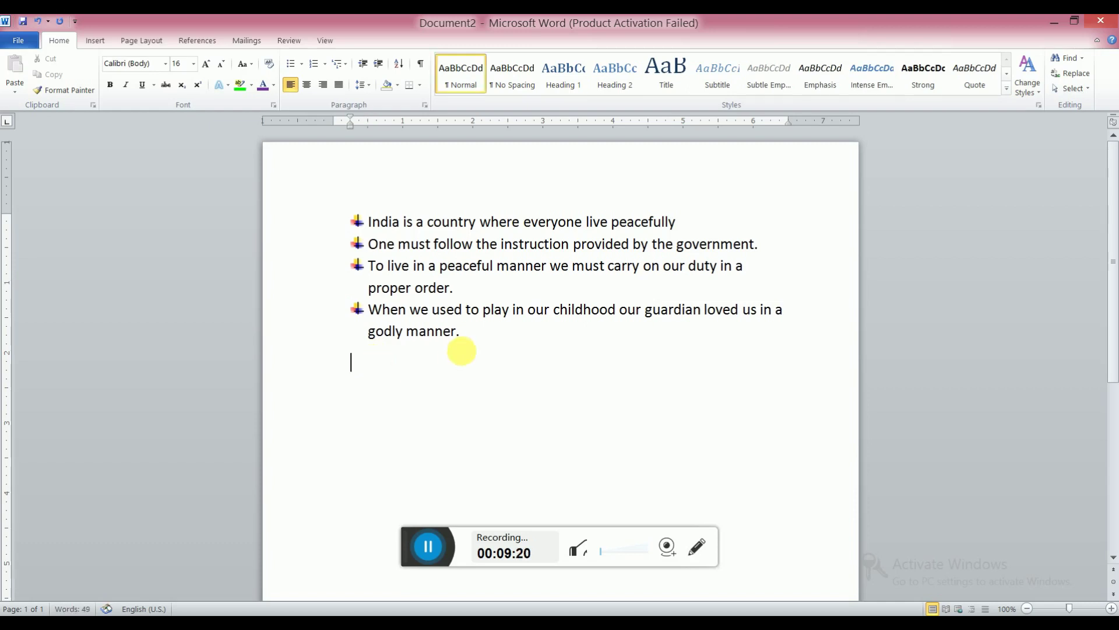
key(BackSpace)
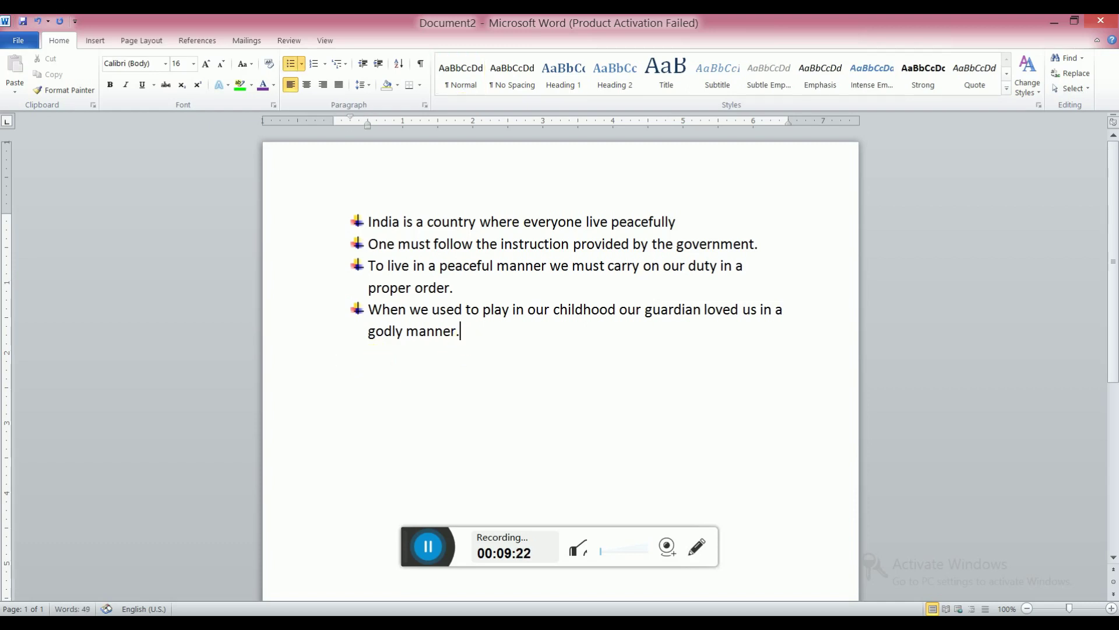
- Switch the four bulleted sentences to 1. 2. 3. numbering, and set their numbering to None
drag(395, 220, 407, 310)
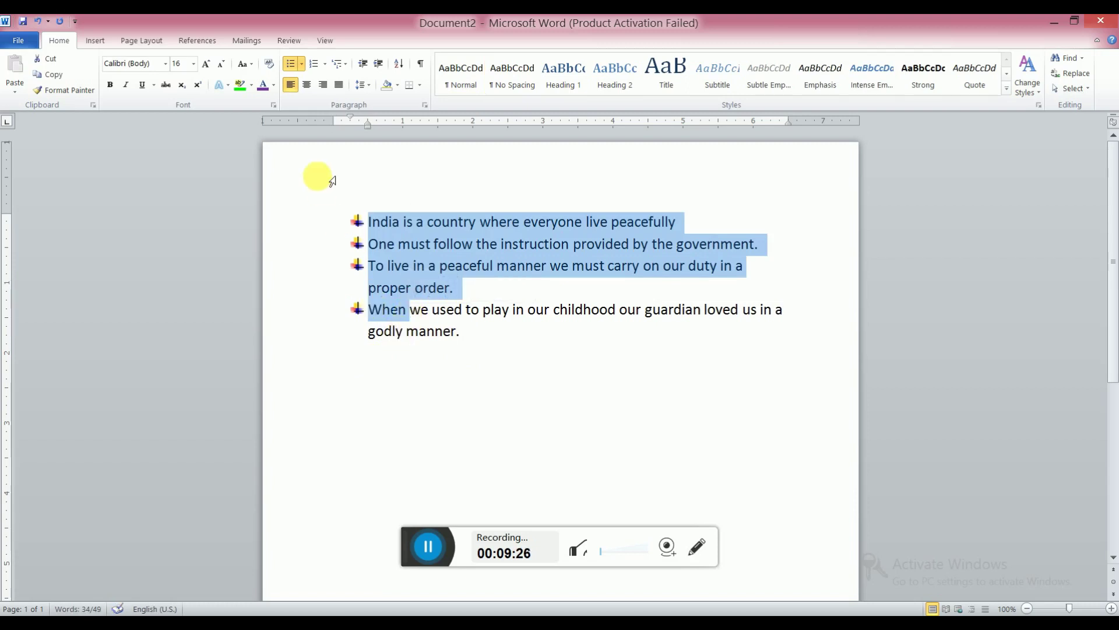
click(324, 66)
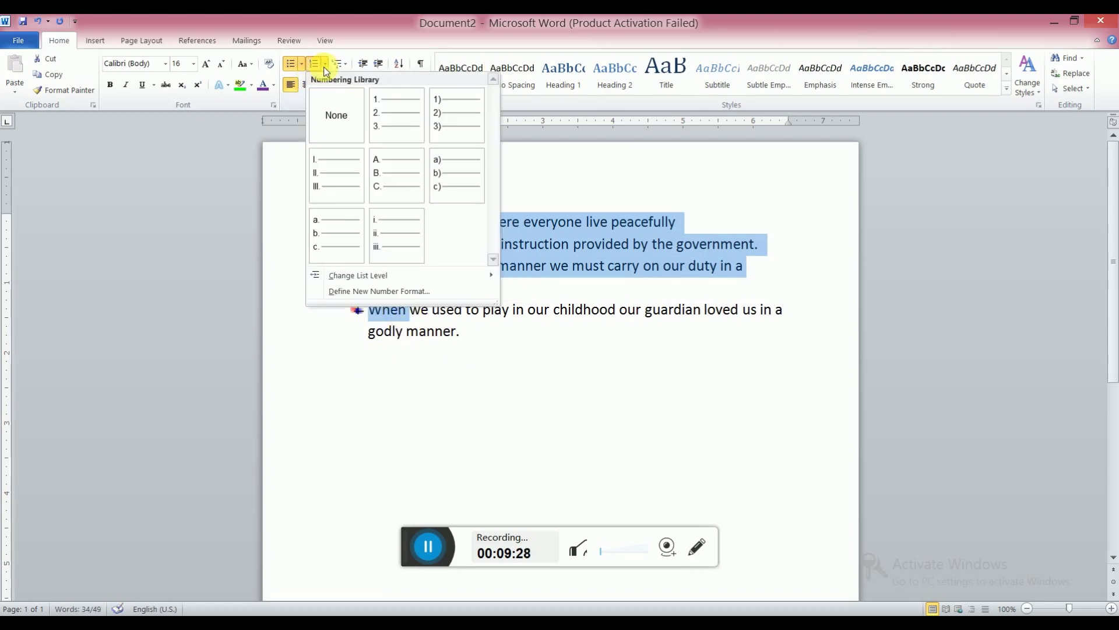
click(398, 121)
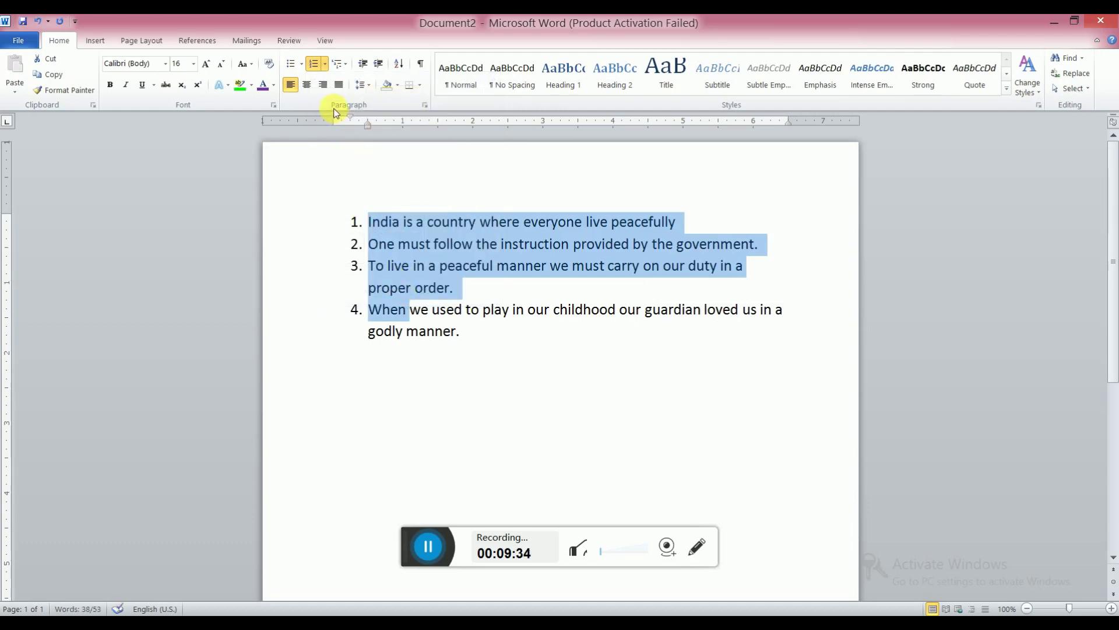
click(324, 65)
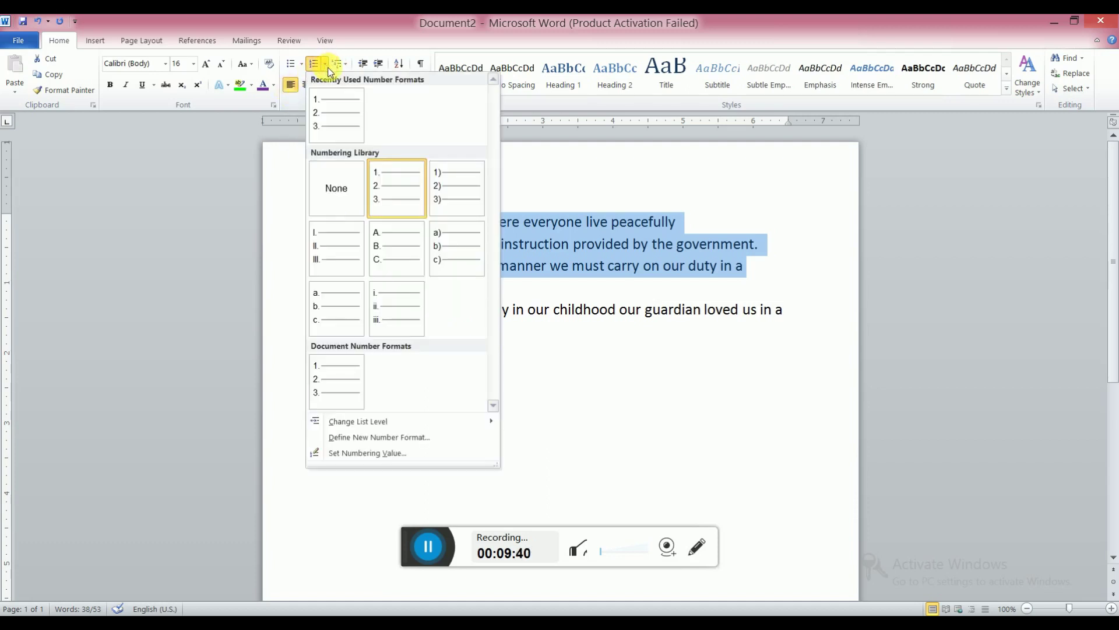
click(344, 190)
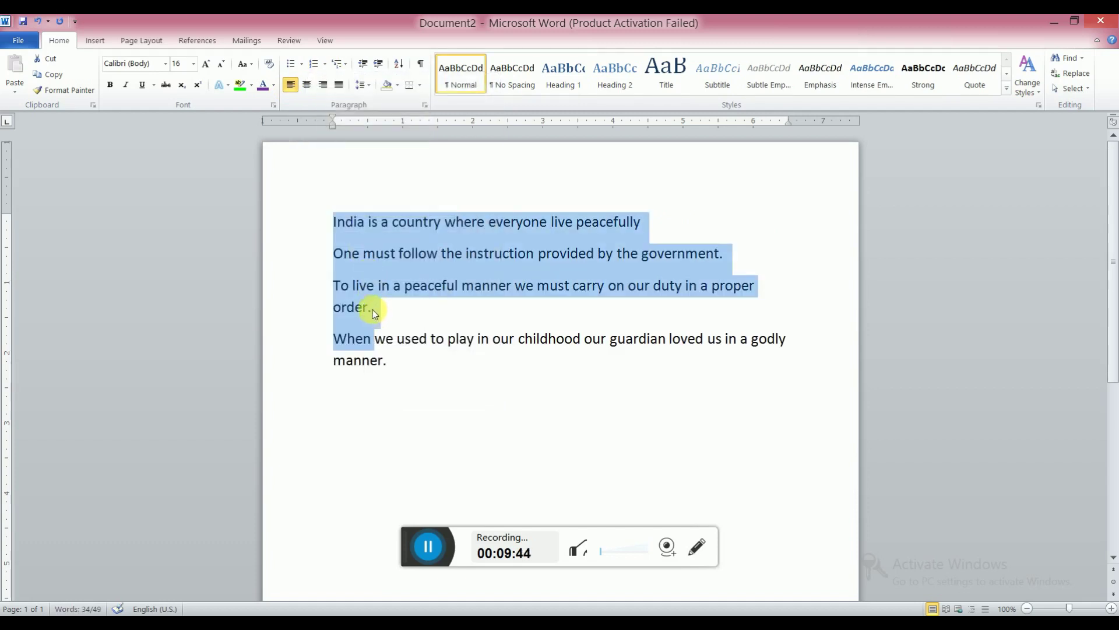
- Apply the four-diamond bullet to the four sentences, and set their bullets back to None
click(302, 62)
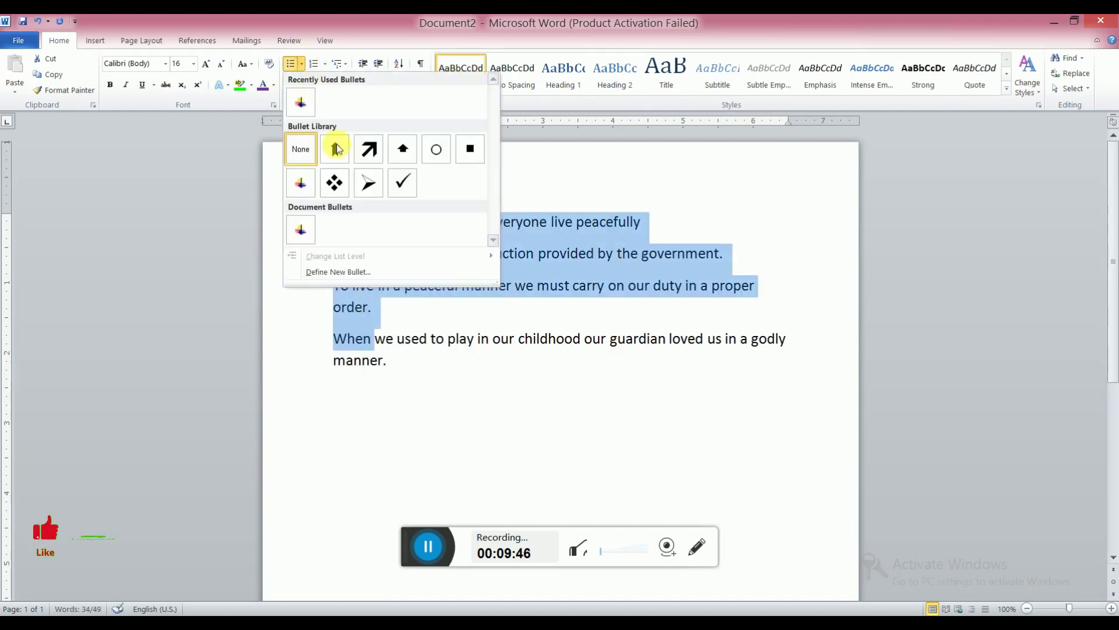
click(337, 183)
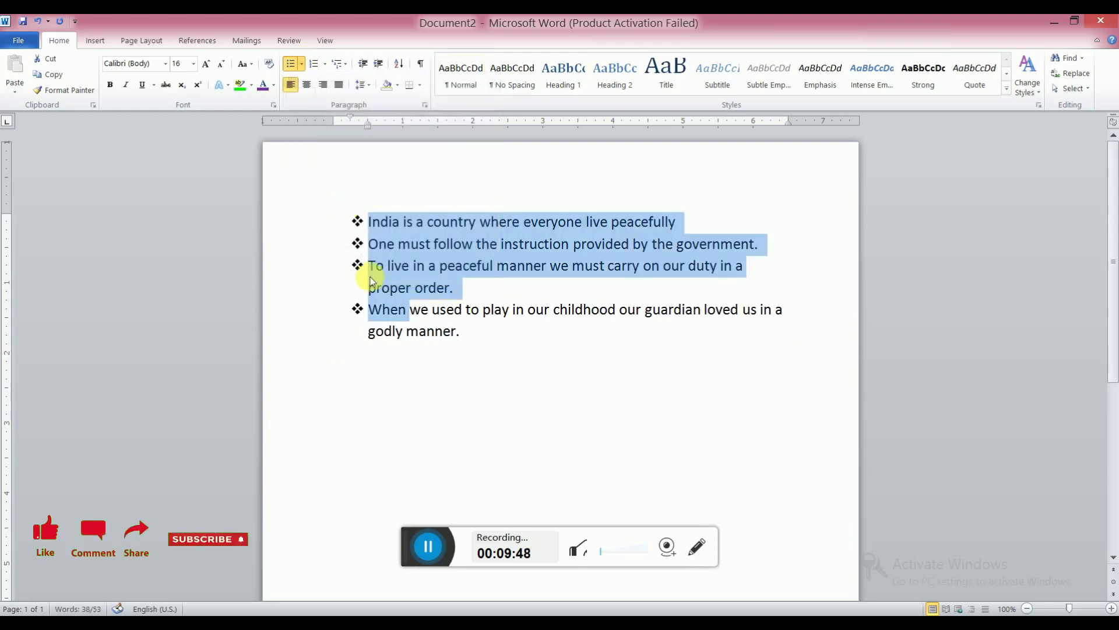
click(420, 335)
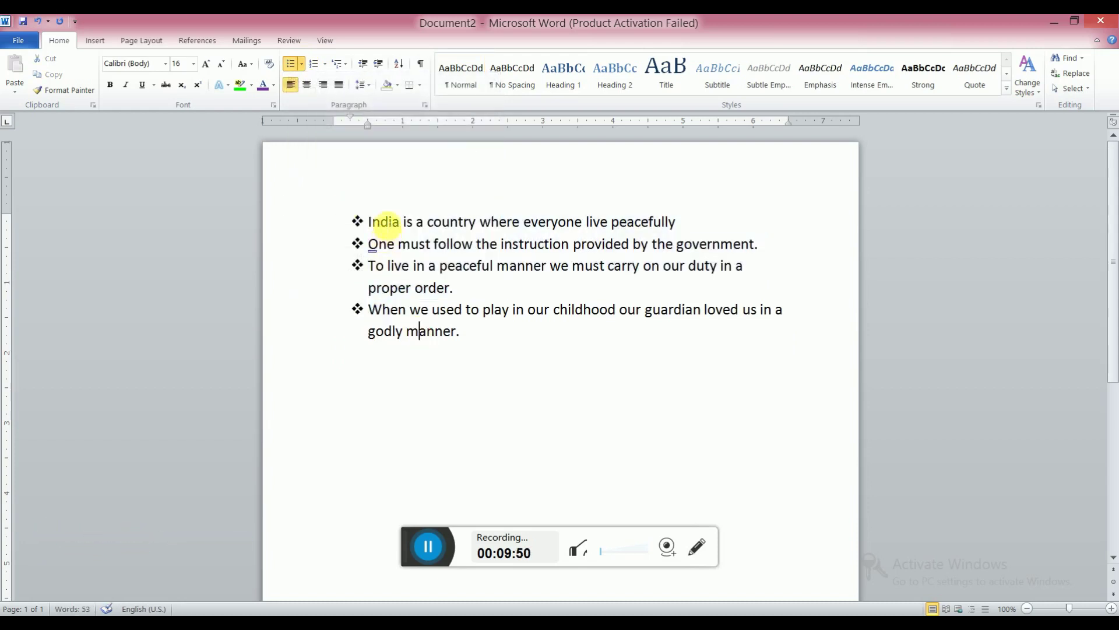
drag(372, 222, 393, 310)
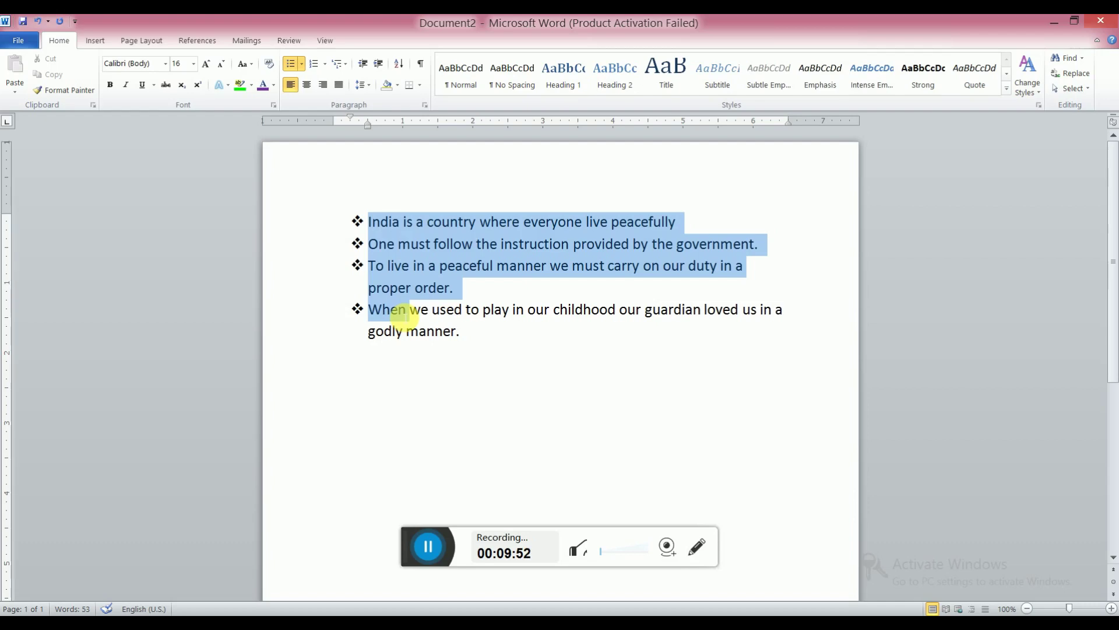
click(302, 64)
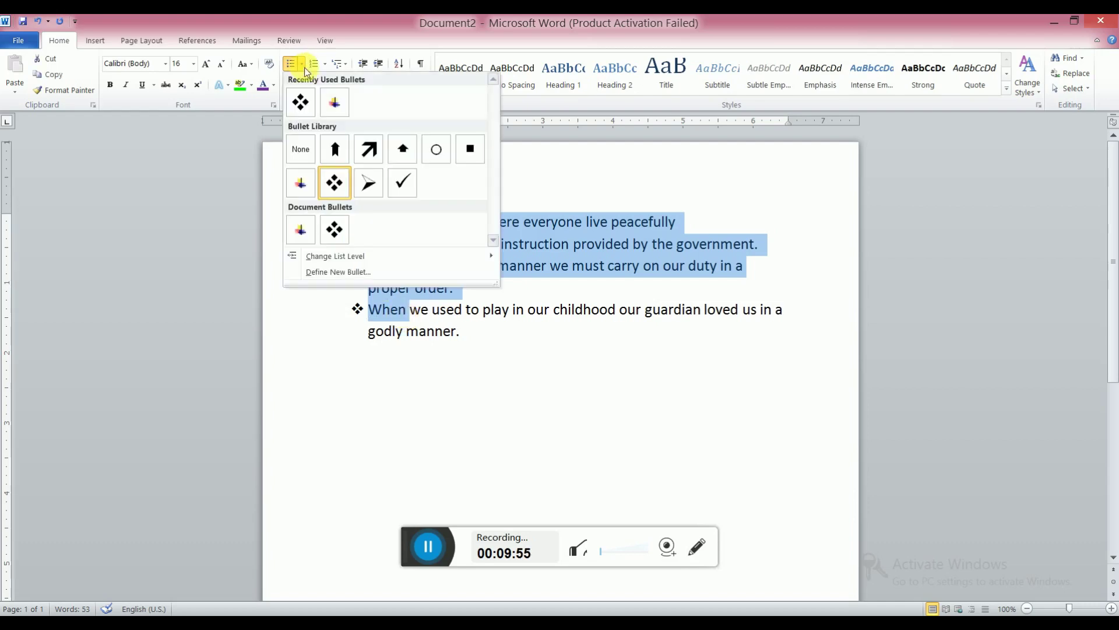
click(303, 150)
click(330, 130)
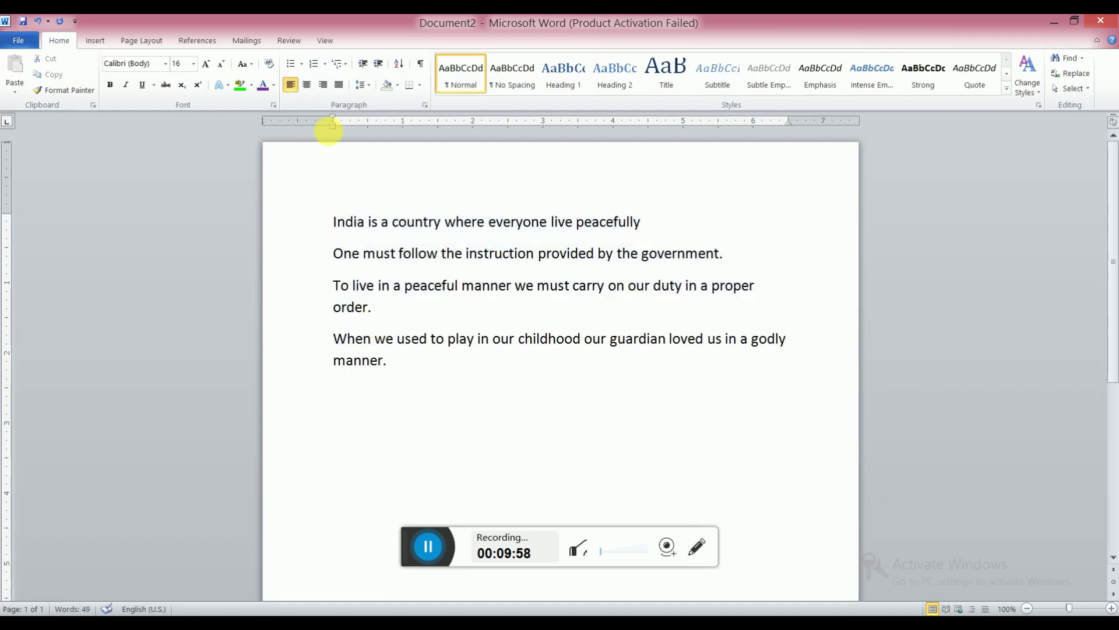
- Right-align all four sentences
drag(333, 222, 382, 360)
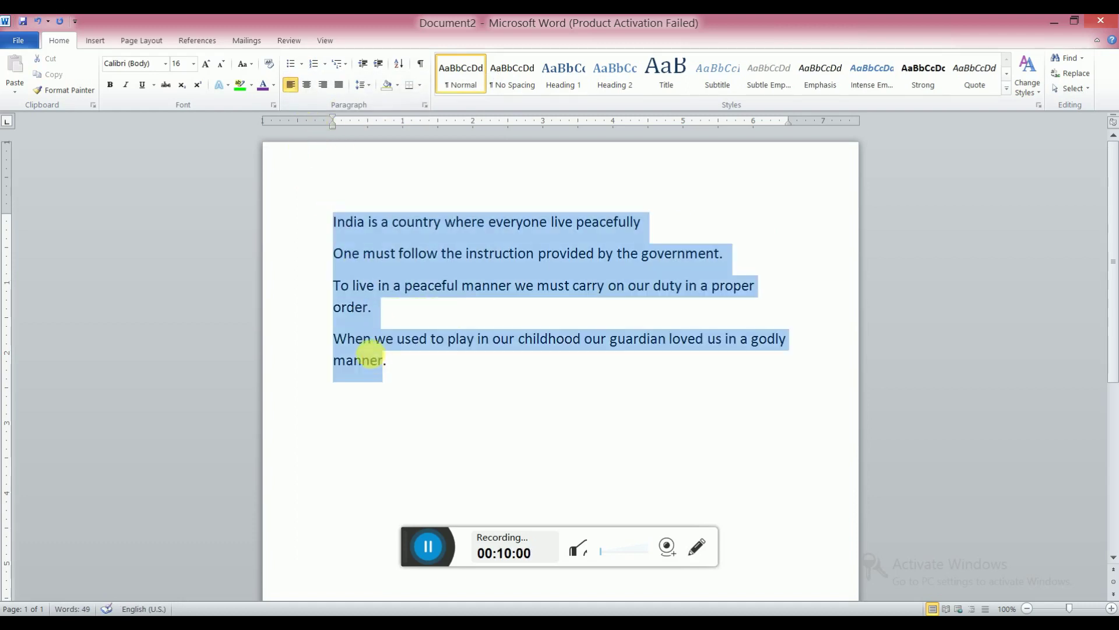
click(320, 85)
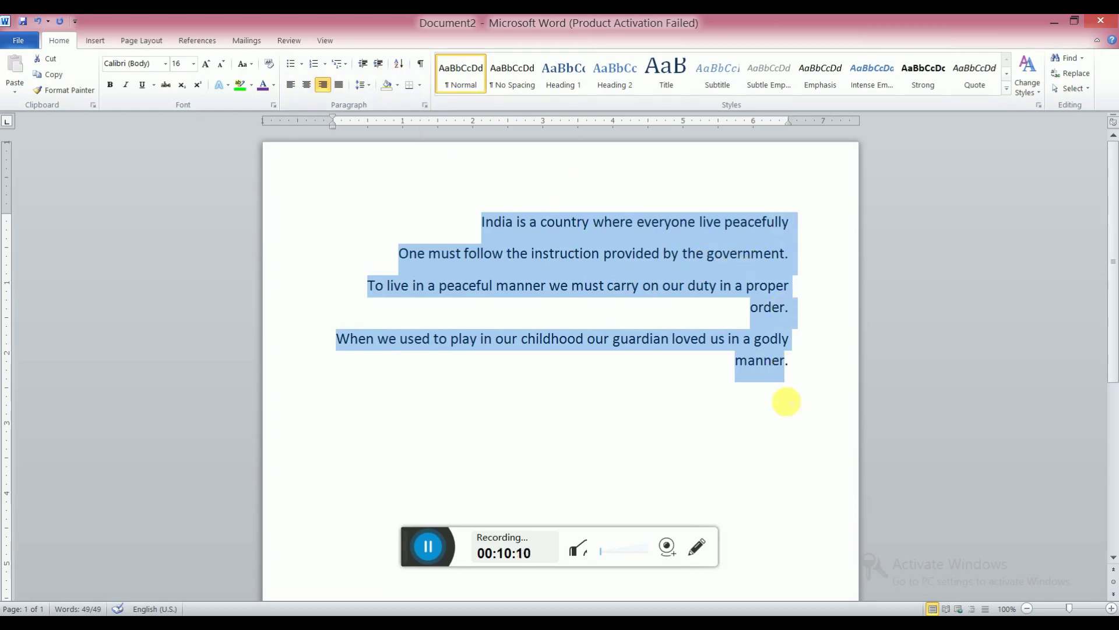
click(785, 401)
- Centre the four sentences, and change them to justified alignment
drag(482, 221, 796, 379)
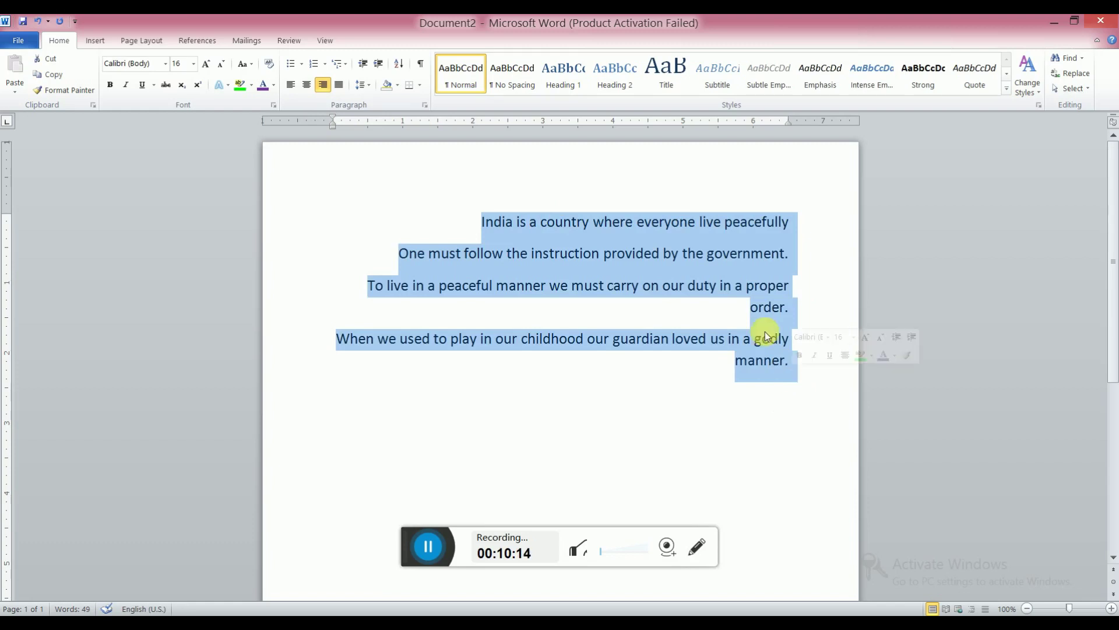
click(309, 86)
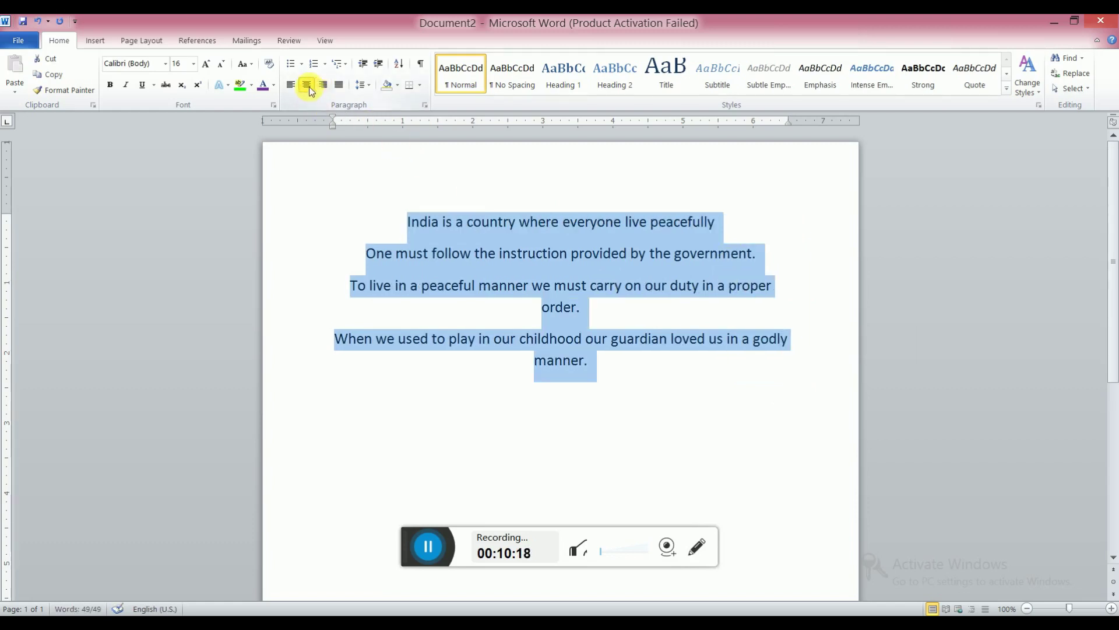
click(343, 87)
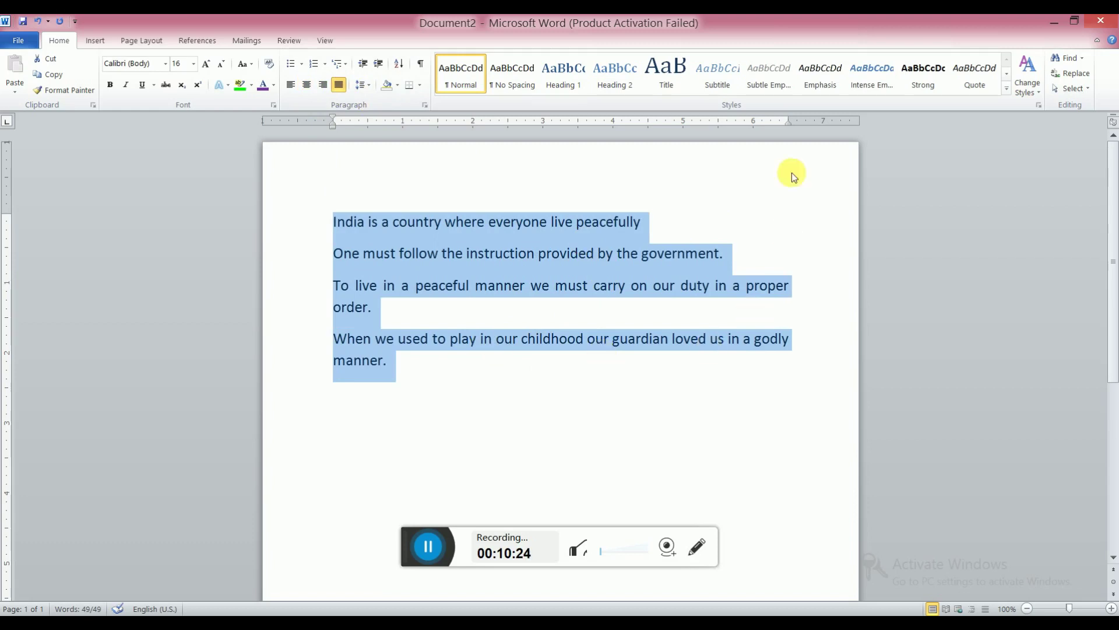
click(597, 285)
- Add ". We carry our duty on." at the end of the first line, after "peacefully"
click(656, 225)
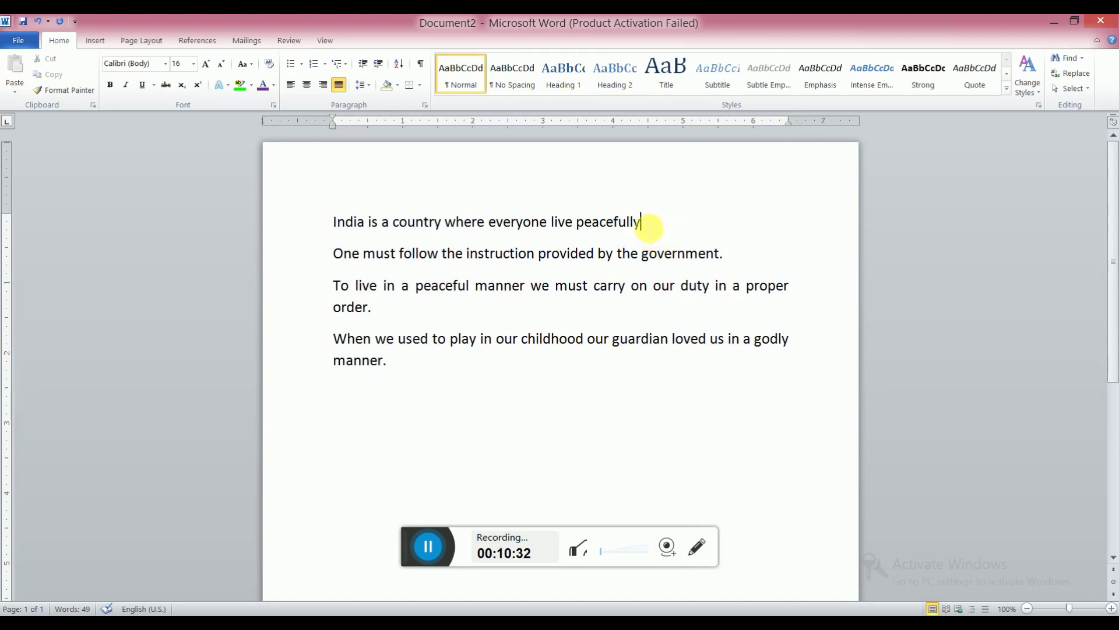
text(. We carry our)
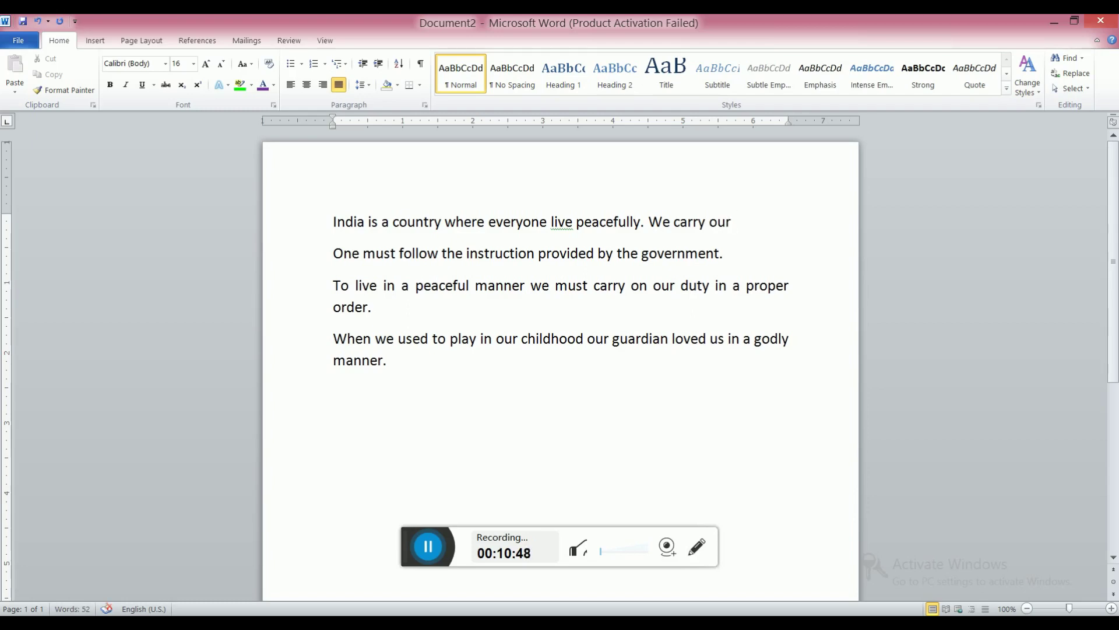
text( duty on.)
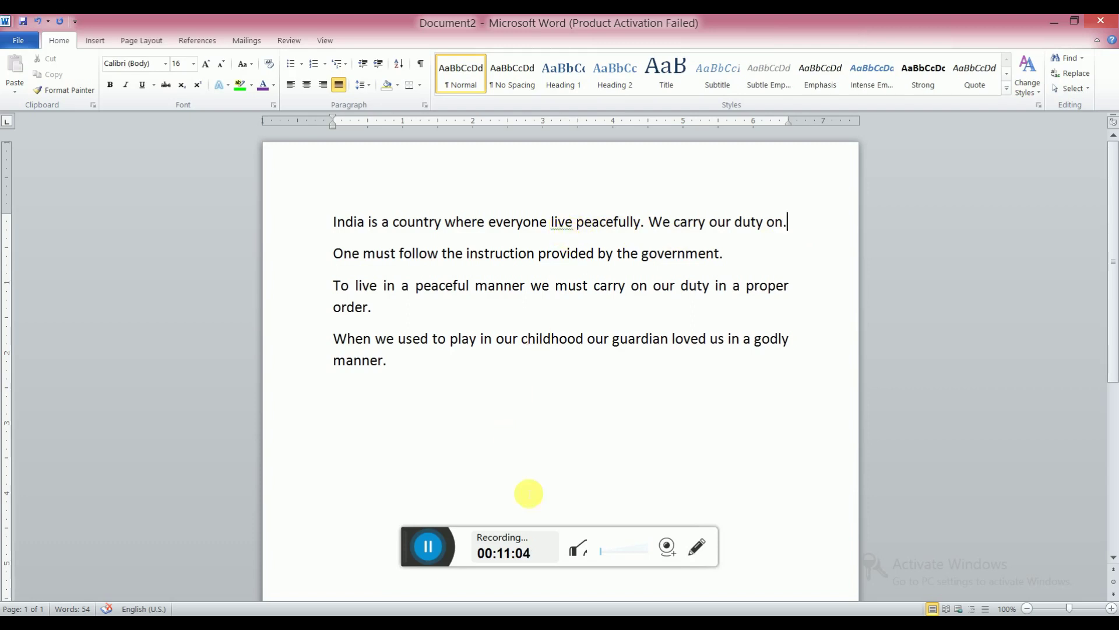
click(697, 545)
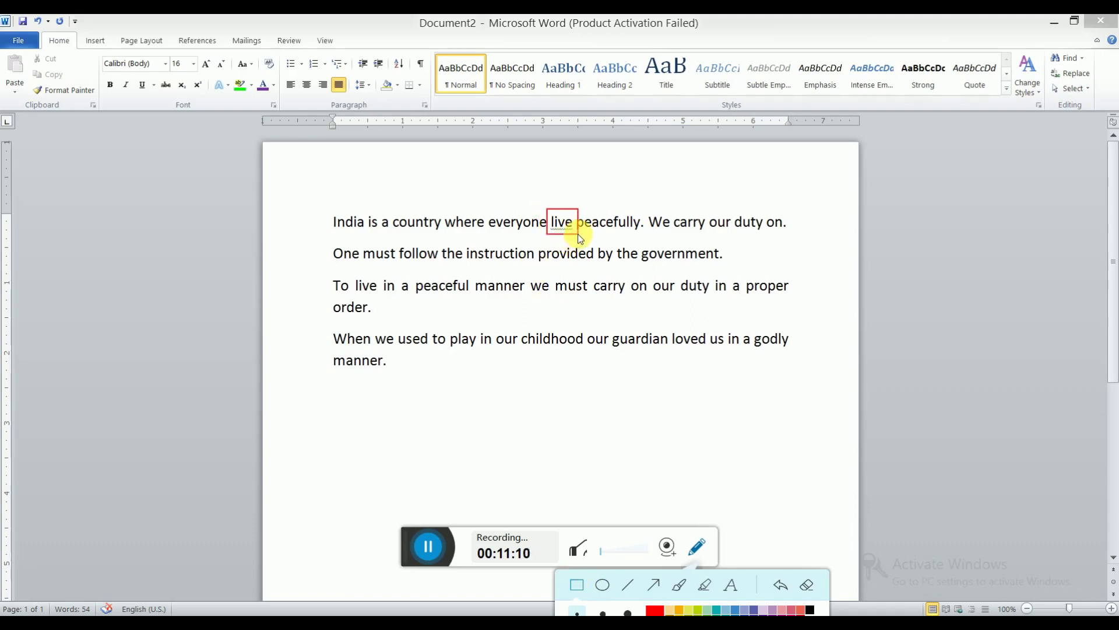
click(806, 585)
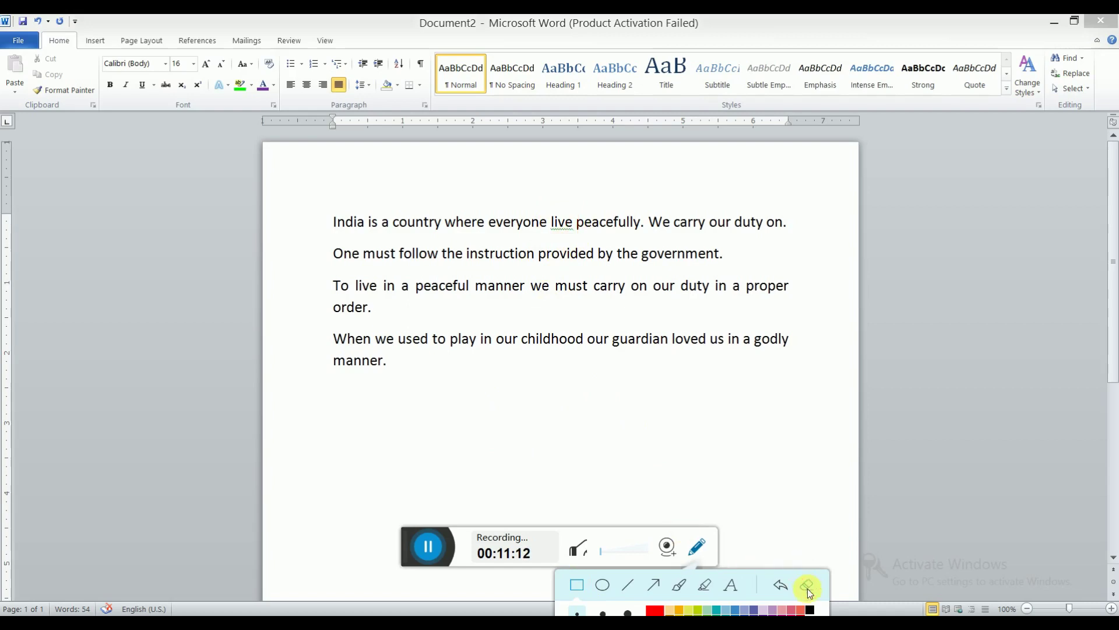
click(573, 234)
click(429, 548)
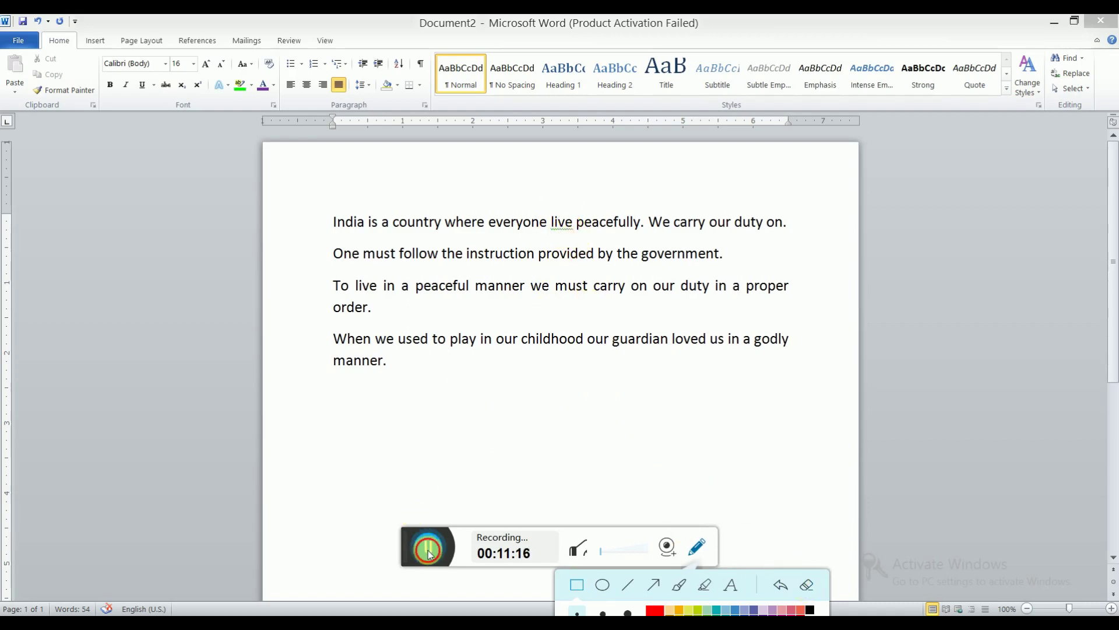
- Replace the grammar-flagged word "live" in the first sentence with the suggested correction "lives"
click(562, 225)
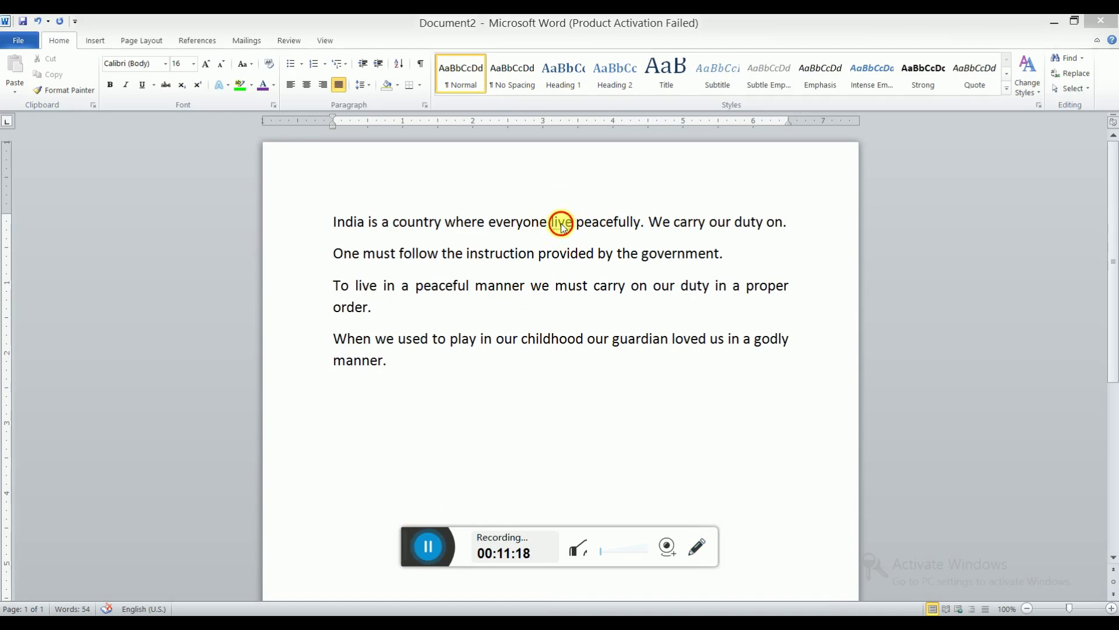
right_click(566, 226)
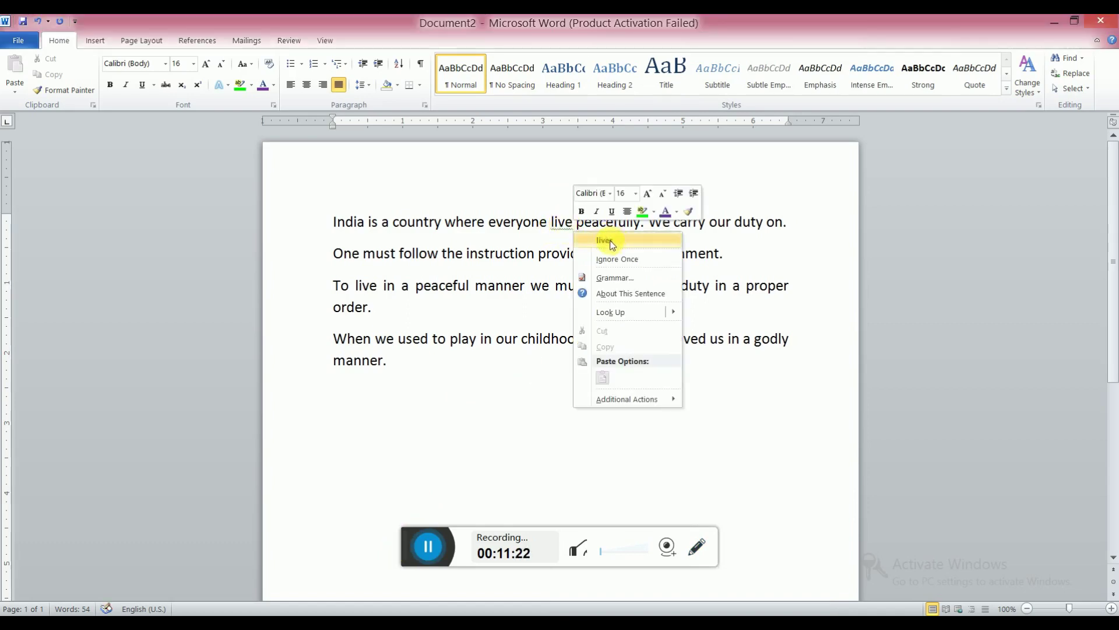
click(611, 244)
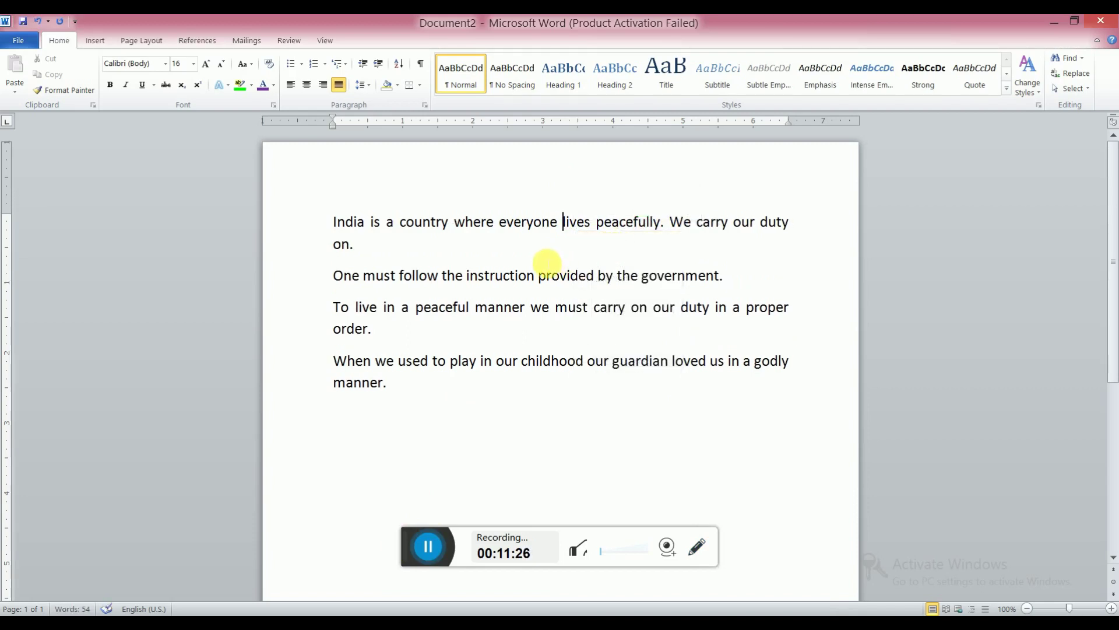
- Undo the correction to "lives" and the wording added after "We" in the first line
key(ctrl+z)
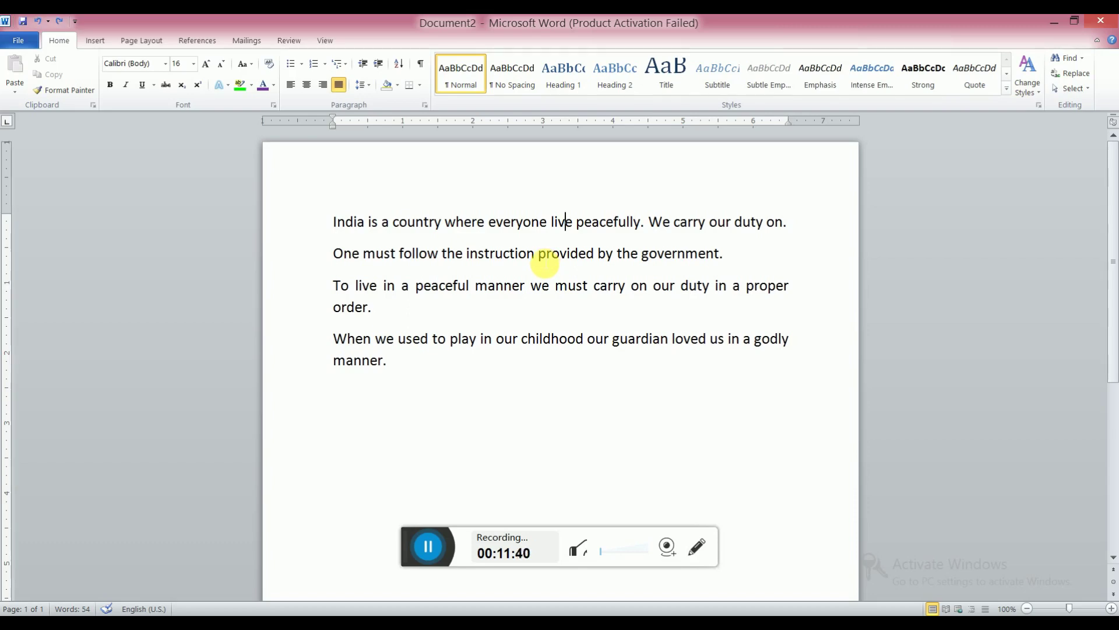
key(BackSpace)
key(BackSpace)
key(BackSpace)
key(BackSpace)
key(BackSpace)
key(BackSpace)
key(BackSpace)
key(BackSpace)
key(BackSpace)
key(BackSpace)
key(BackSpace)
key(BackSpace)
key(BackSpace)
key(BackSpace)
key(BackSpace)
key(BackSpace)
key(BackSpace)
key(BackSpace)
key(BackSpace)
key(BackSpace)
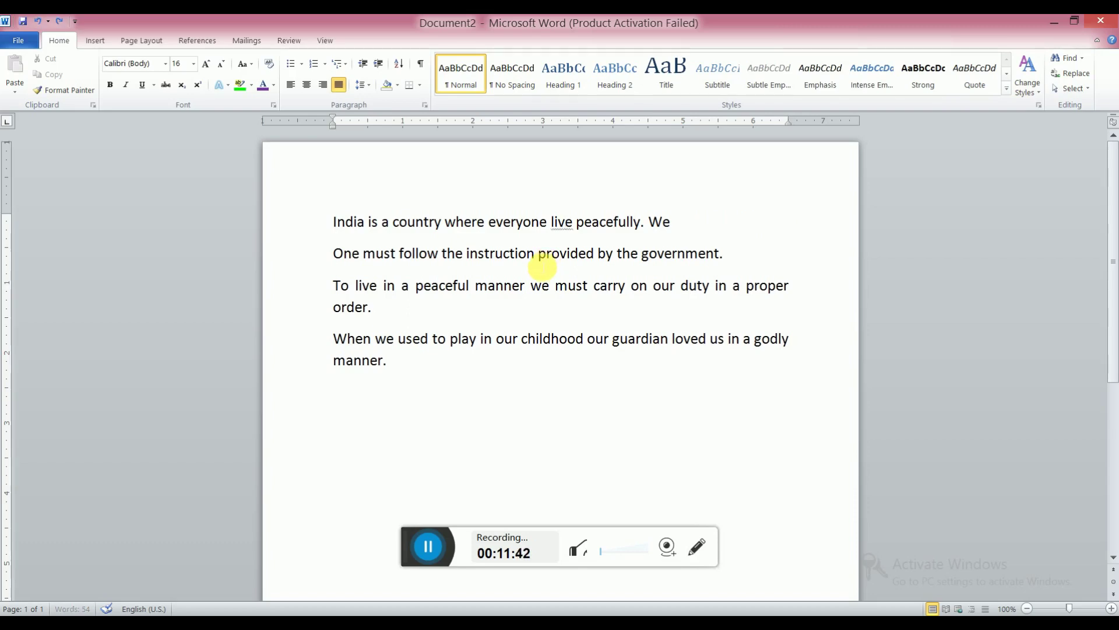
- Undo the alignment and bullet changes as far back as the 1. 2. 3. numbered list
key(ctrl+a)
key(ctrl+e)
key(ctrl+r)
key(ctrl+shift+l)
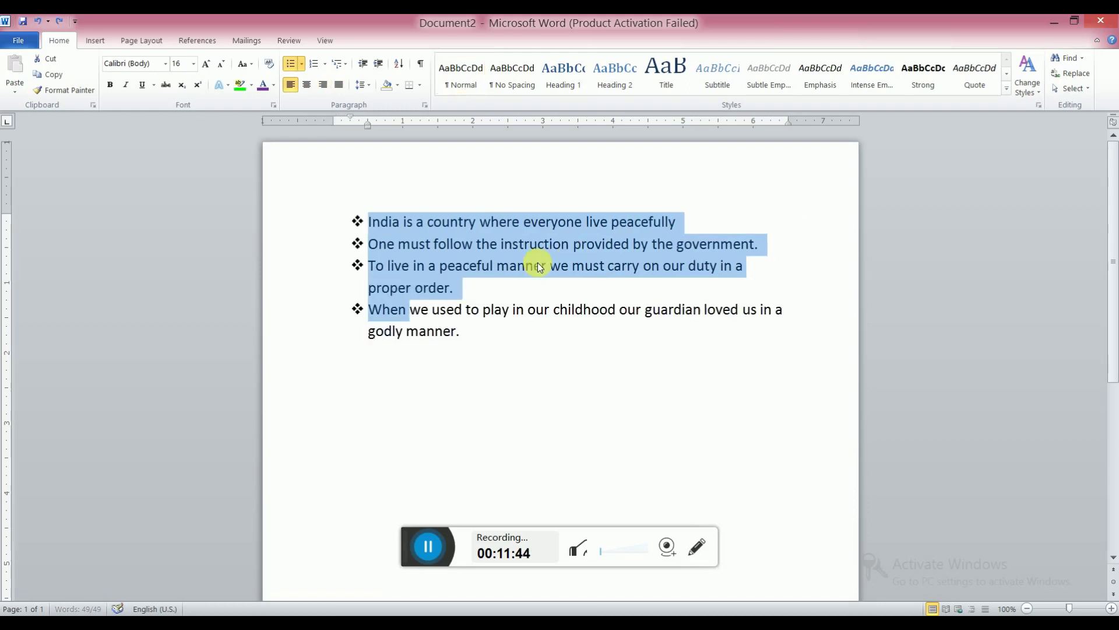
key(ctrl+q)
key(alt+h)
key(n)
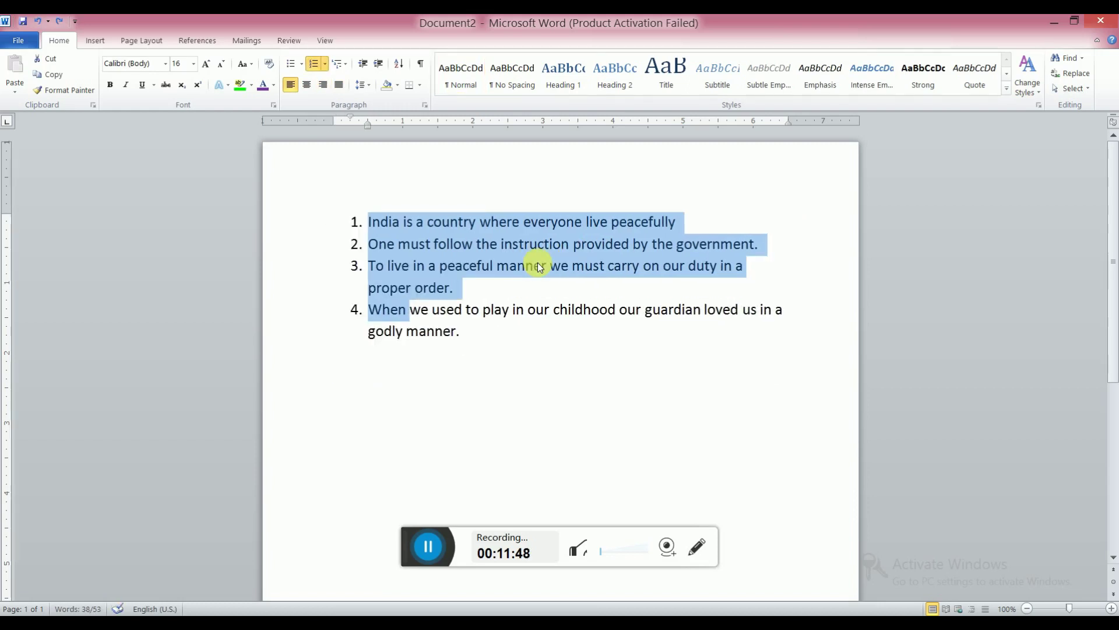
- Redo the list and alignment changes together with the added sentence "We carry our duty on."
key(ctrl+shift+l)
key(ctrl+shift+n)
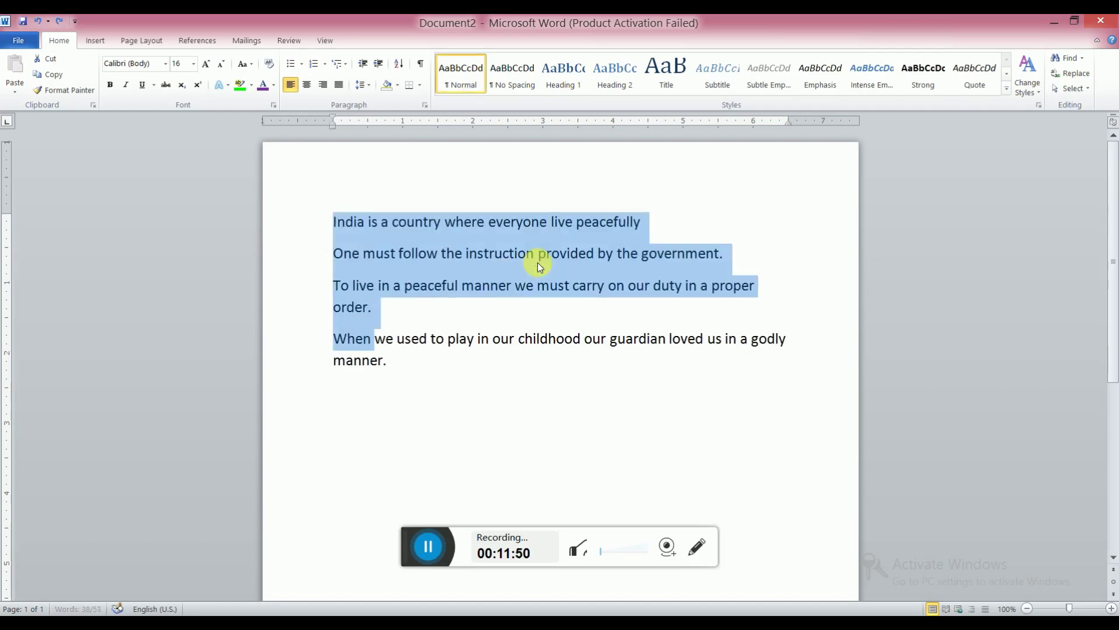
key(ctrl+a)
key(ctrl+r)
key(ctrl+j)
key(ctrl+Home)
key(End)
text(. We carry our duty on.)
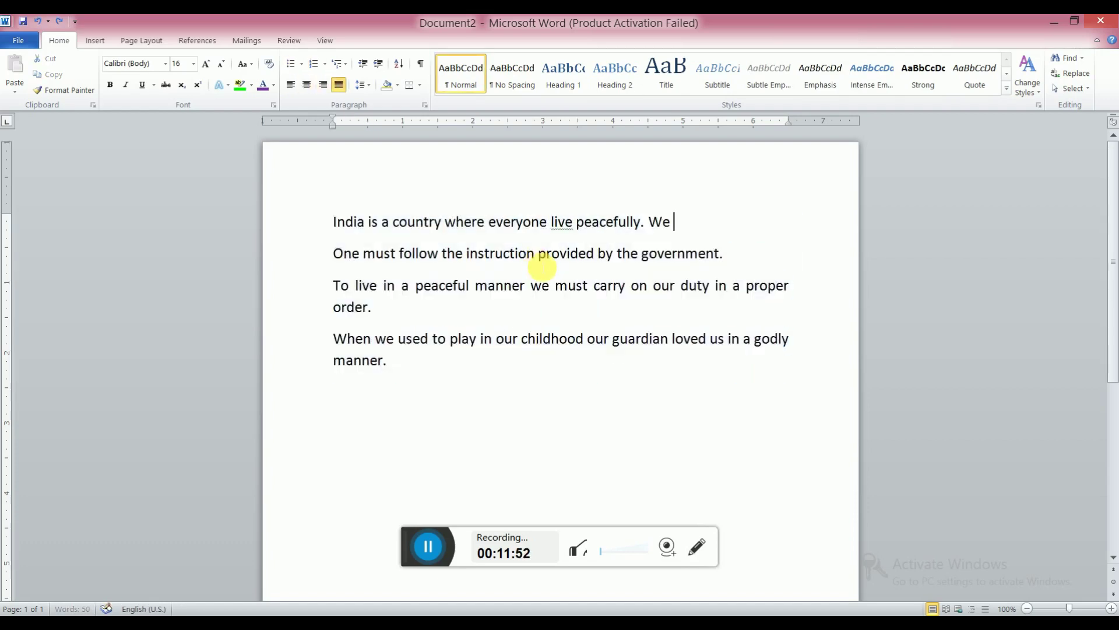
- Redo the correction of "live" to "lives" in the first sentence
key(ctrl+Left)
key(ctrl+Left)
key(ctrl+Left)
key(ctrl+Left)
key(ctrl+Left)
key(ctrl+Left)
key(ctrl+Left)
key(ctrl+Left)
key(Left)
text(s)
key(ctrl+Left)
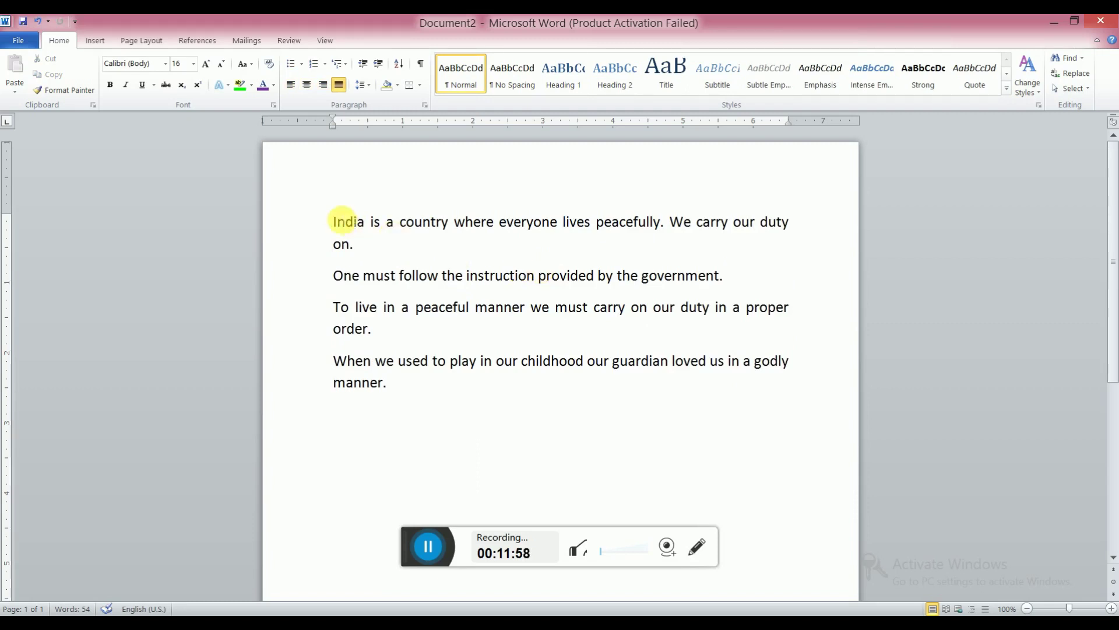
- Apply the text effect with a light orange fill and darker orange outline to all four sentences
drag(334, 222, 394, 384)
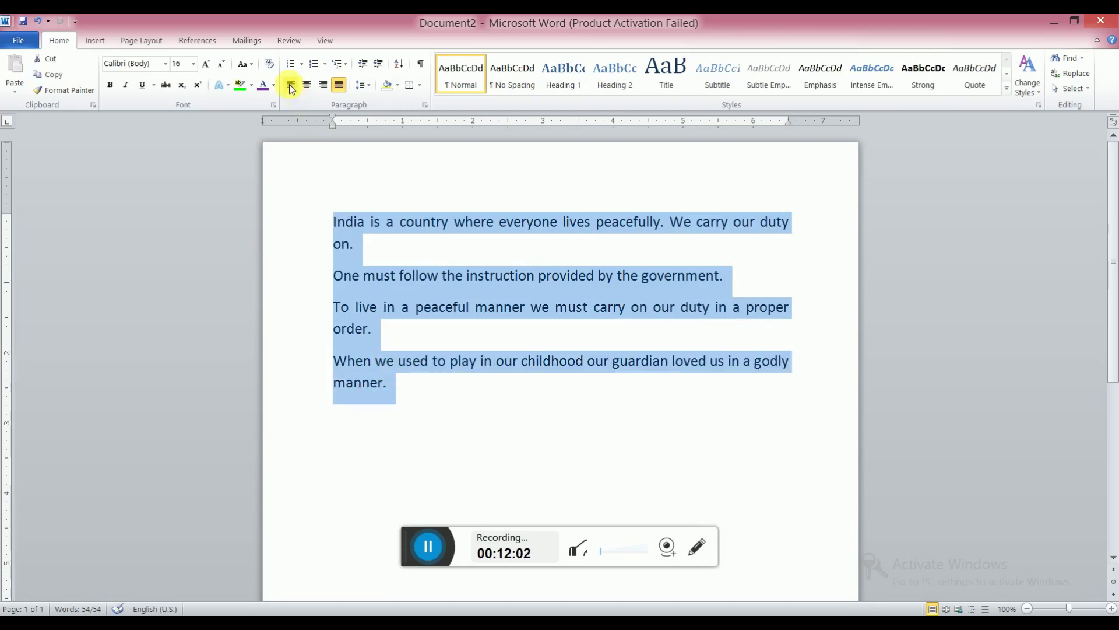
click(273, 86)
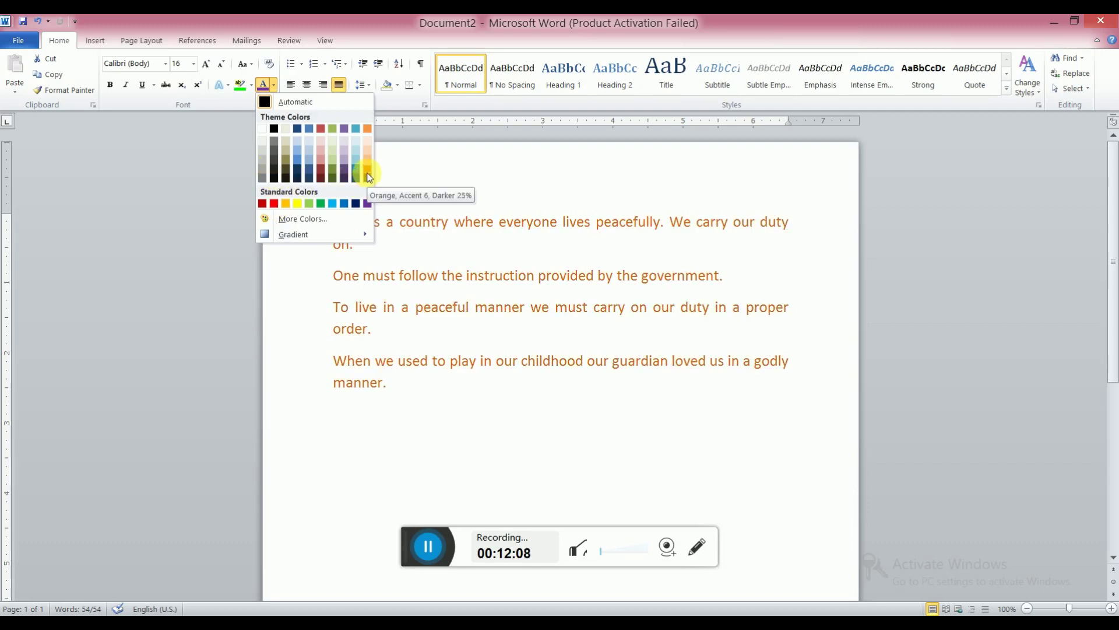
click(458, 219)
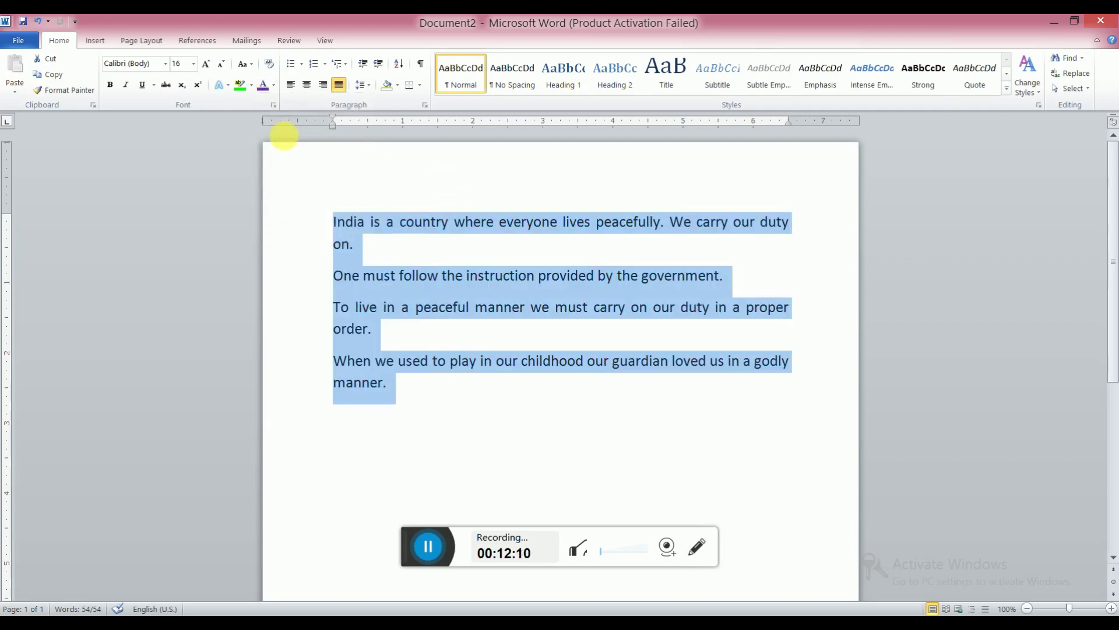
click(227, 84)
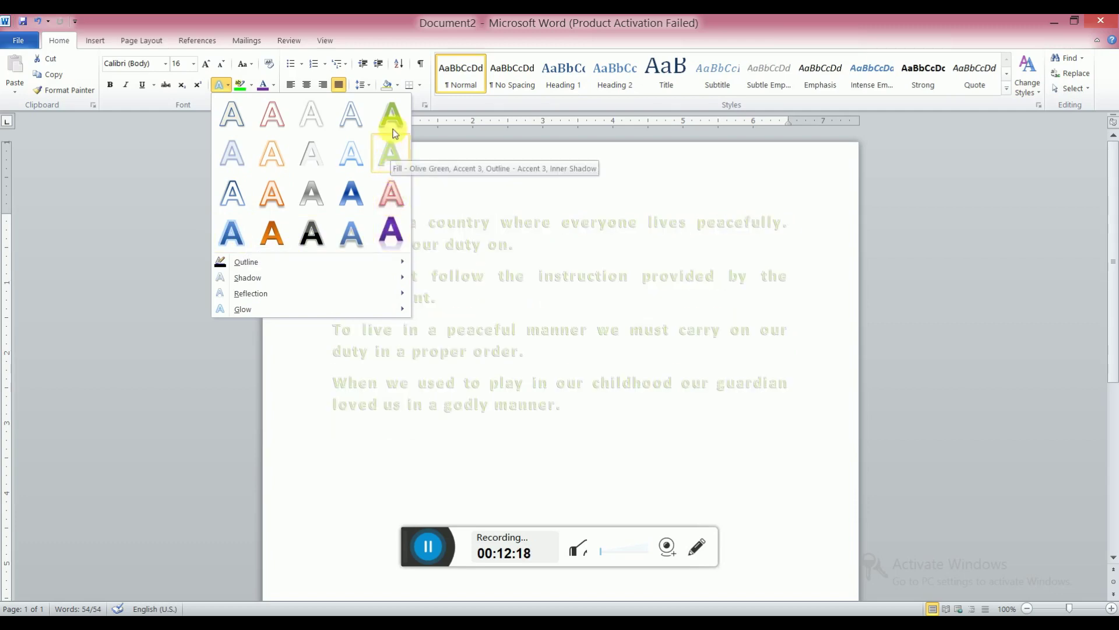
mouse_move(271, 264)
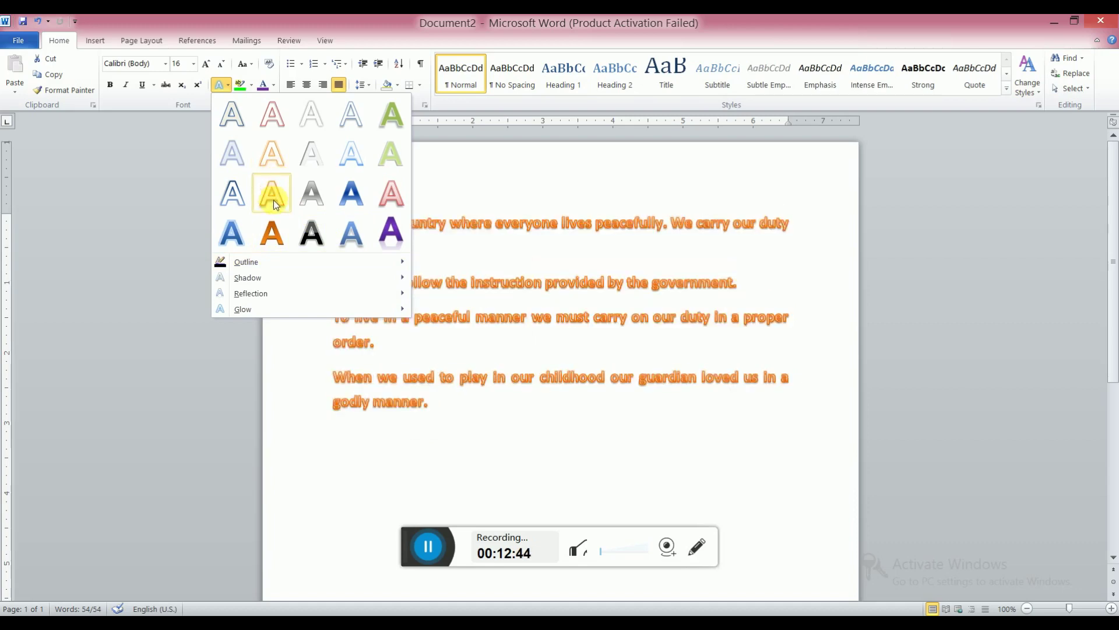
click(275, 197)
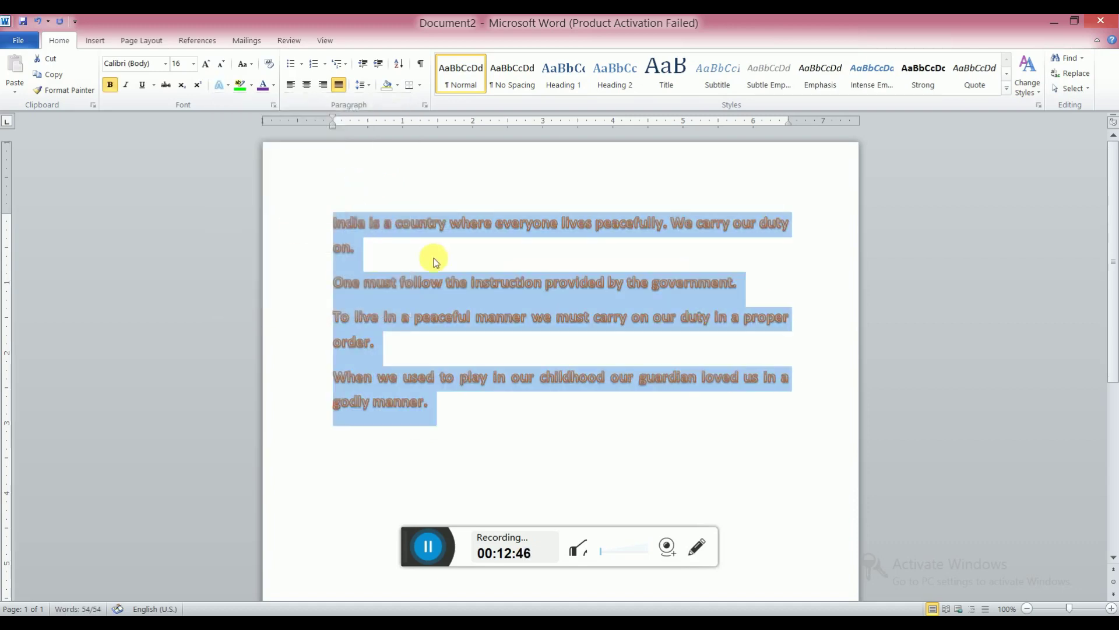
click(412, 320)
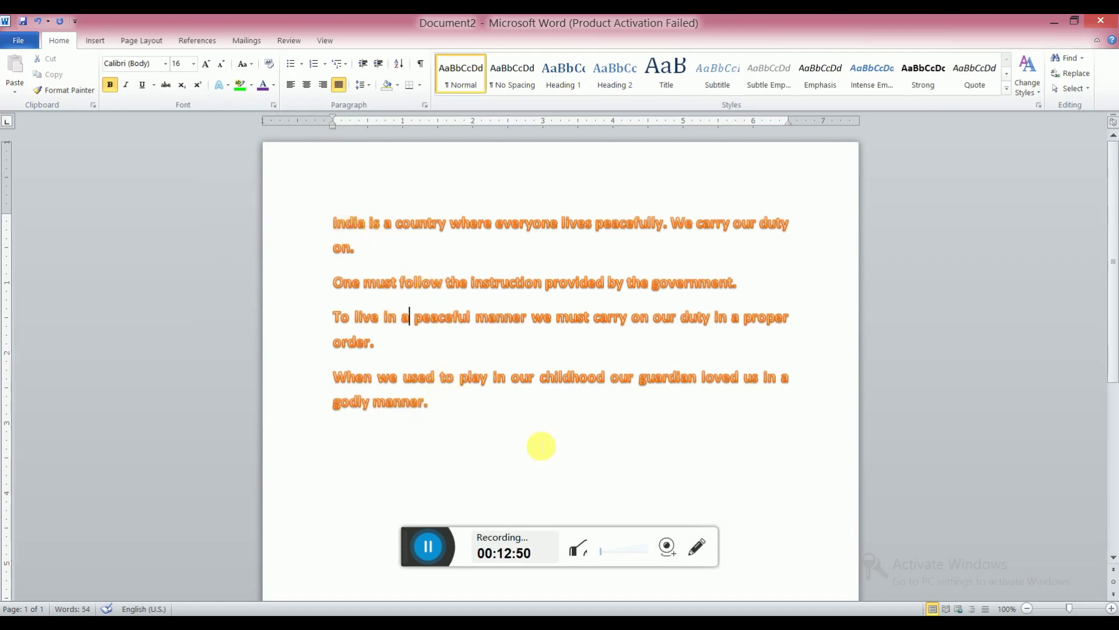
click(1111, 608)
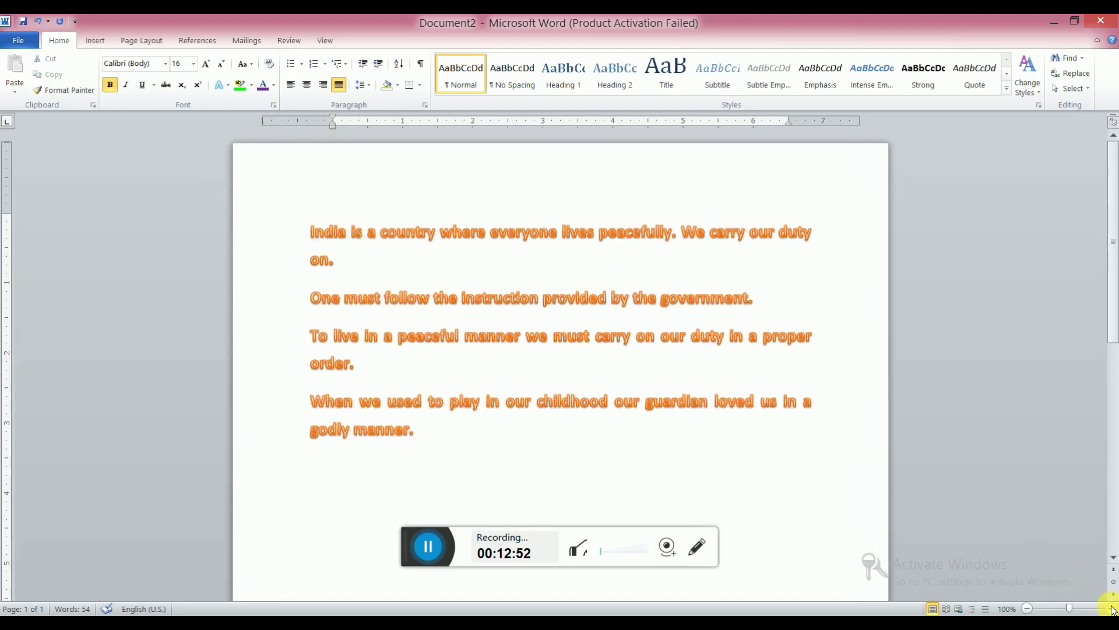
- Preview the text outline colours, including Black, Text 1, Lighter 15%, on all four sentences without applying one
scroll(592, 404, up, 6)
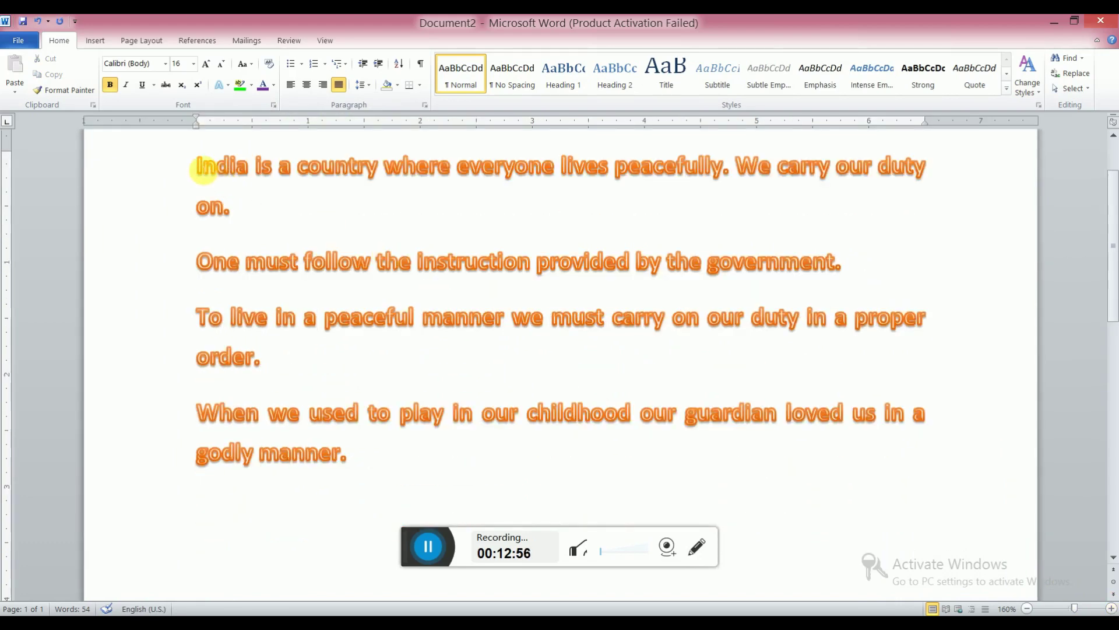
drag(198, 168, 375, 465)
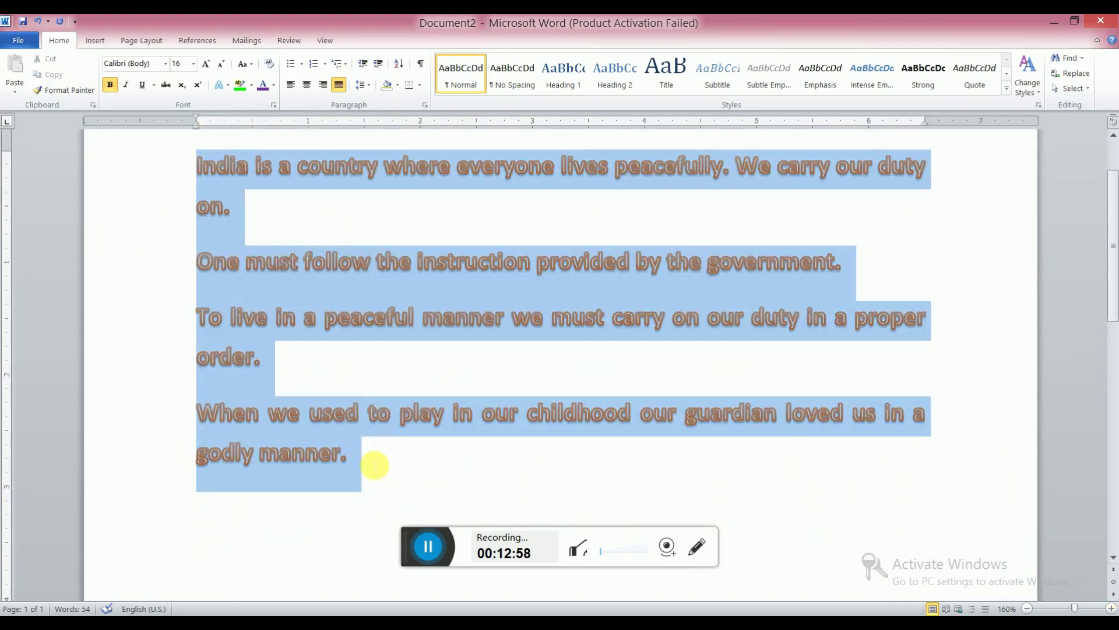
click(228, 86)
mouse_move(236, 262)
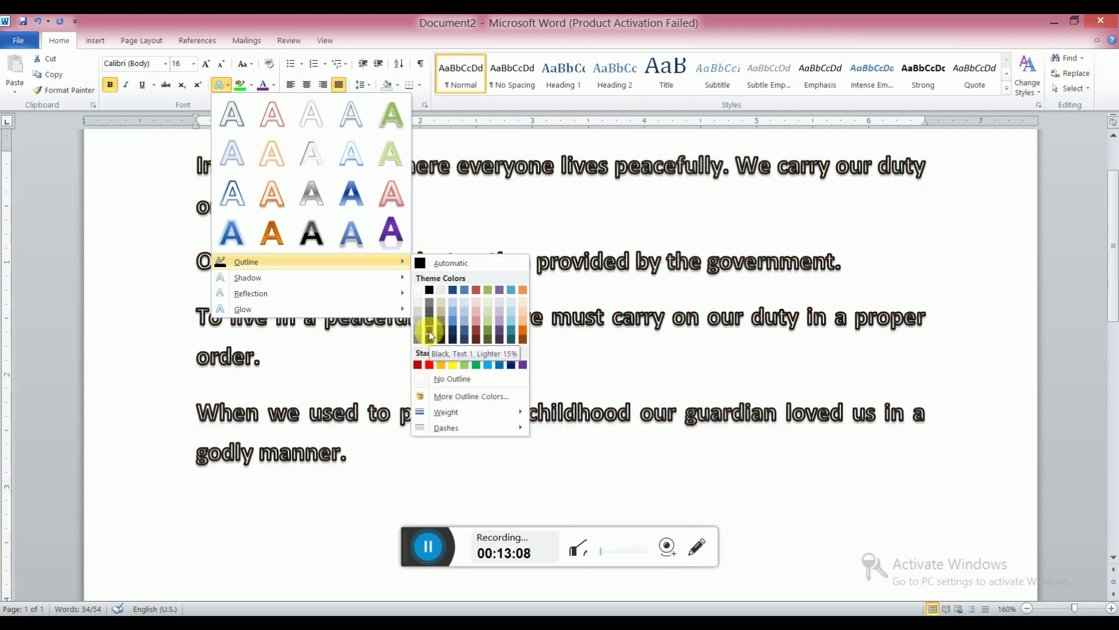
click(576, 334)
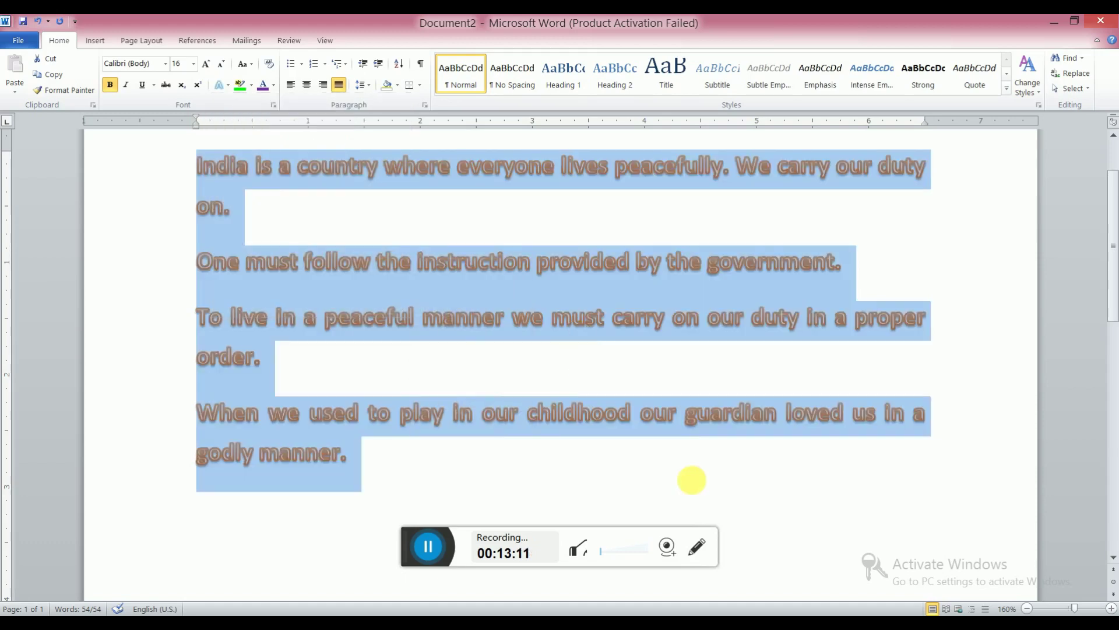
- Undo the orange text effect on the four sentences
click(1028, 608)
click(1027, 608)
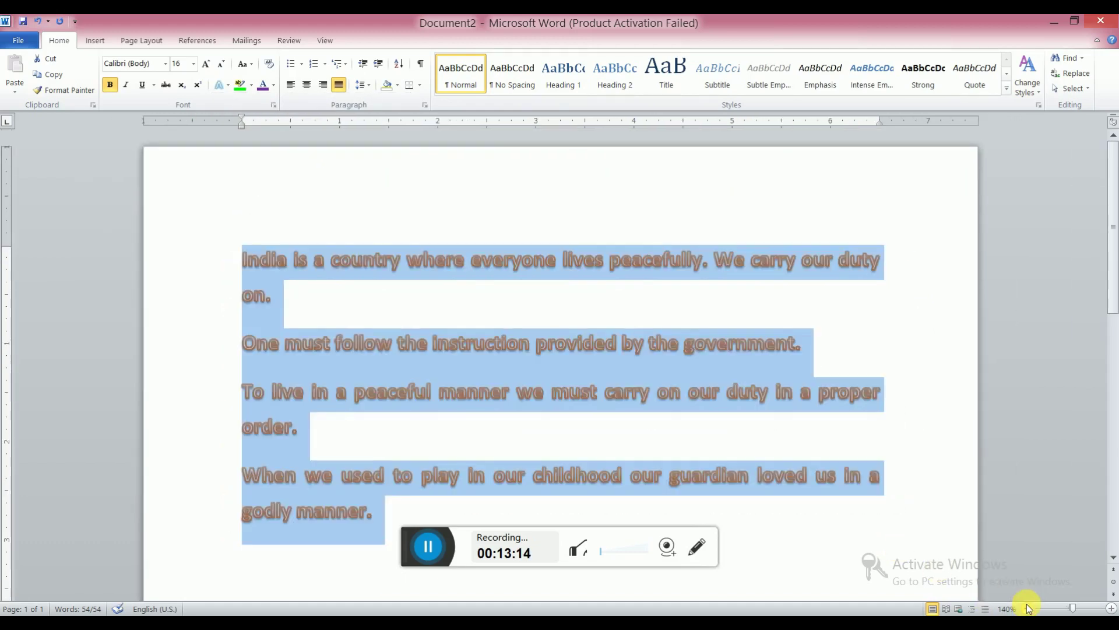
click(1027, 604)
click(1026, 604)
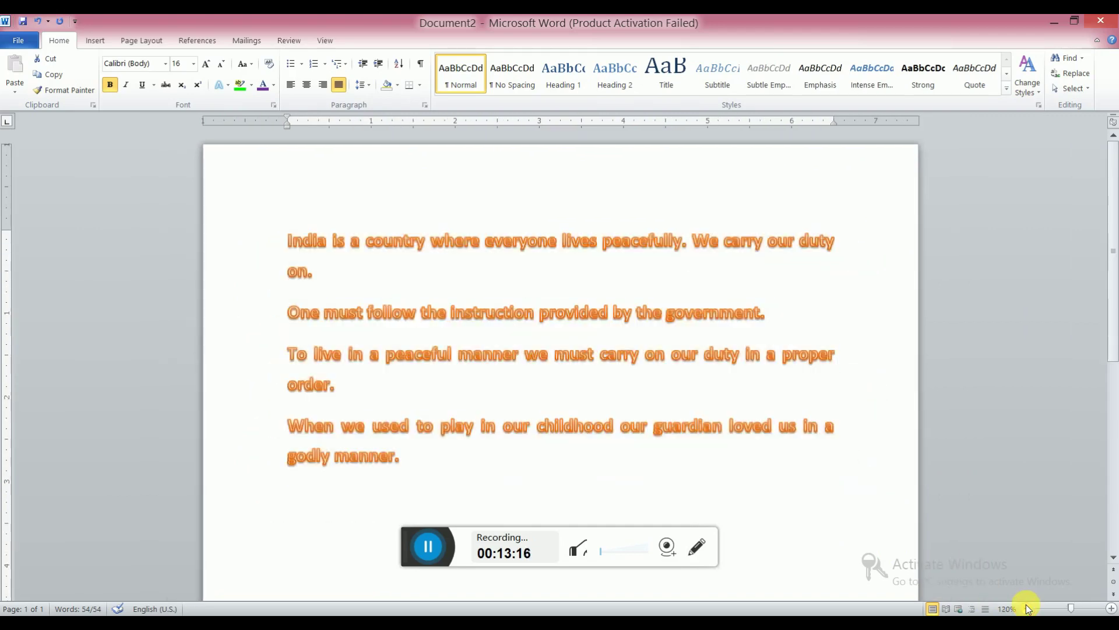
click(1026, 604)
click(1026, 604)
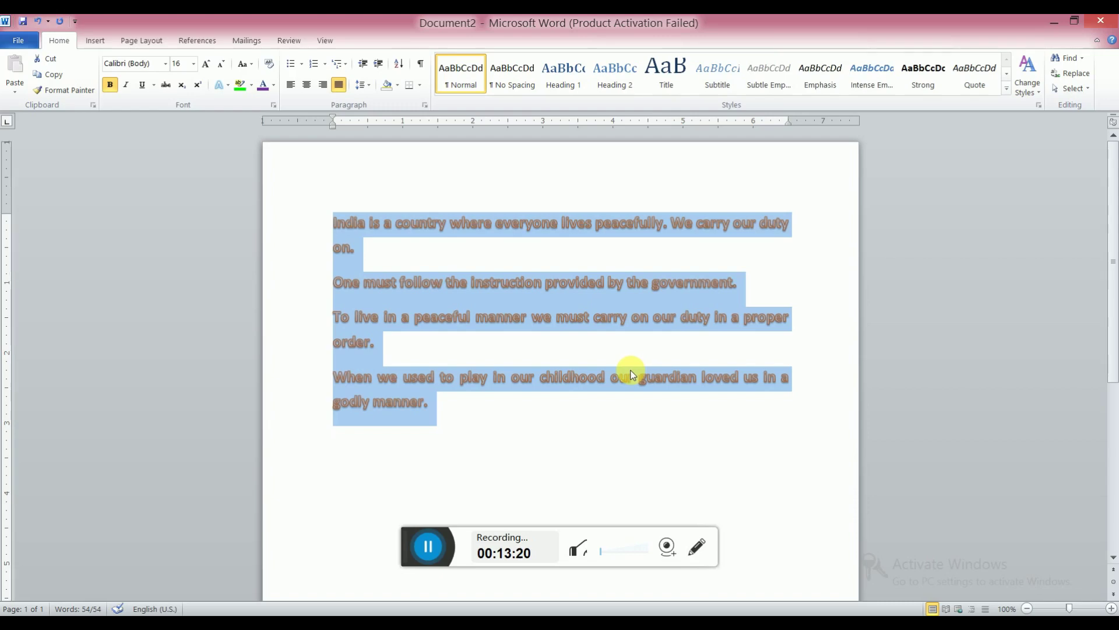
click(516, 354)
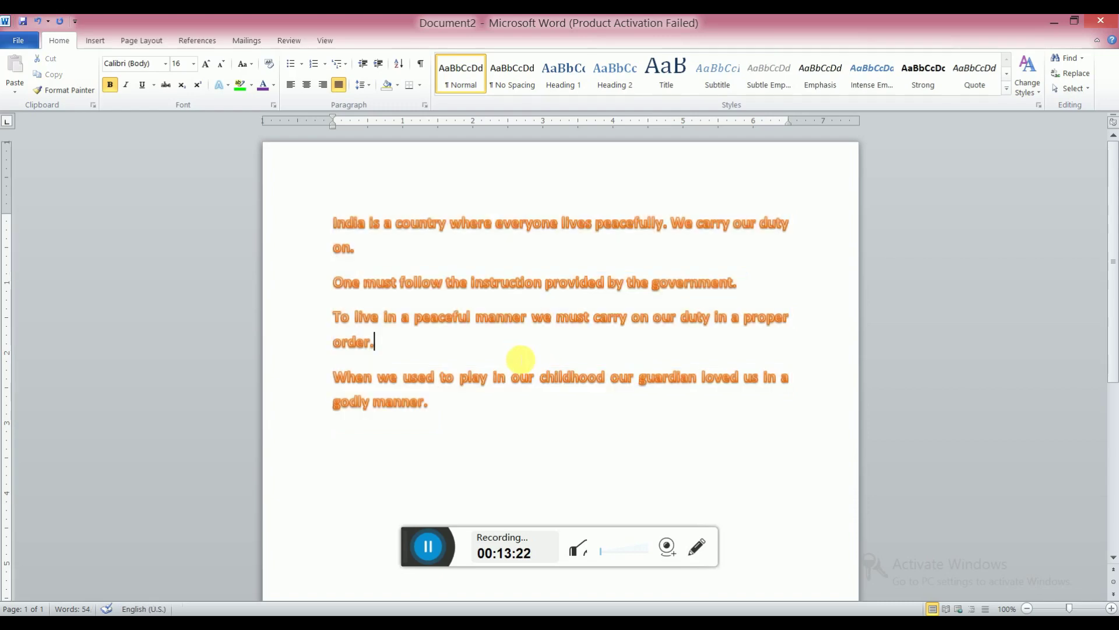
key(ctrl+z)
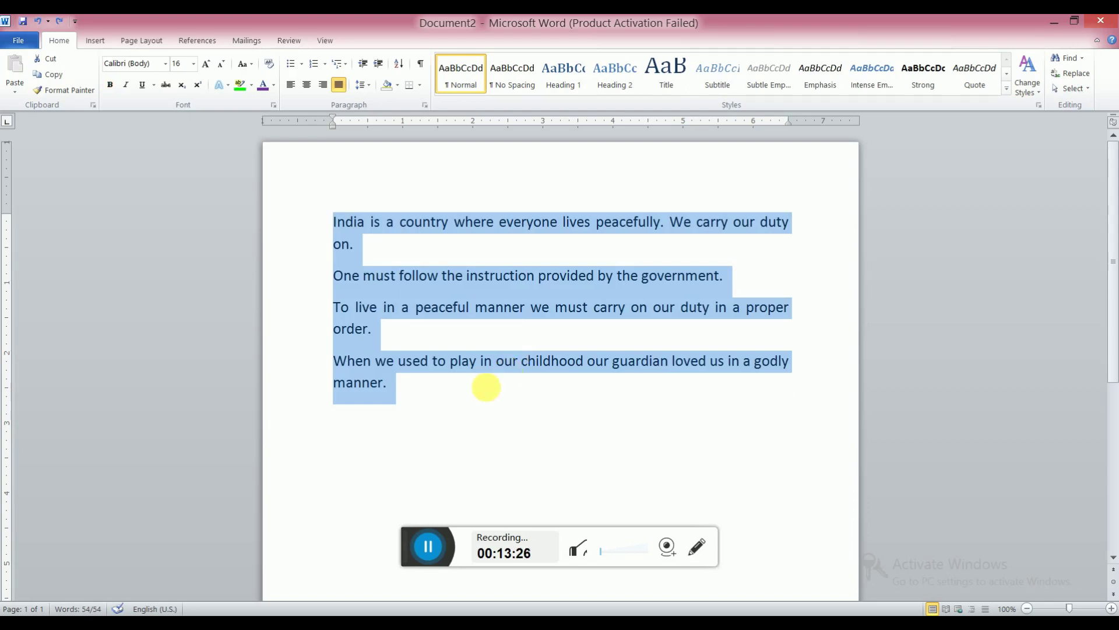
- Set the line spacing of all four sentences to 2.5
click(460, 401)
drag(348, 224, 387, 387)
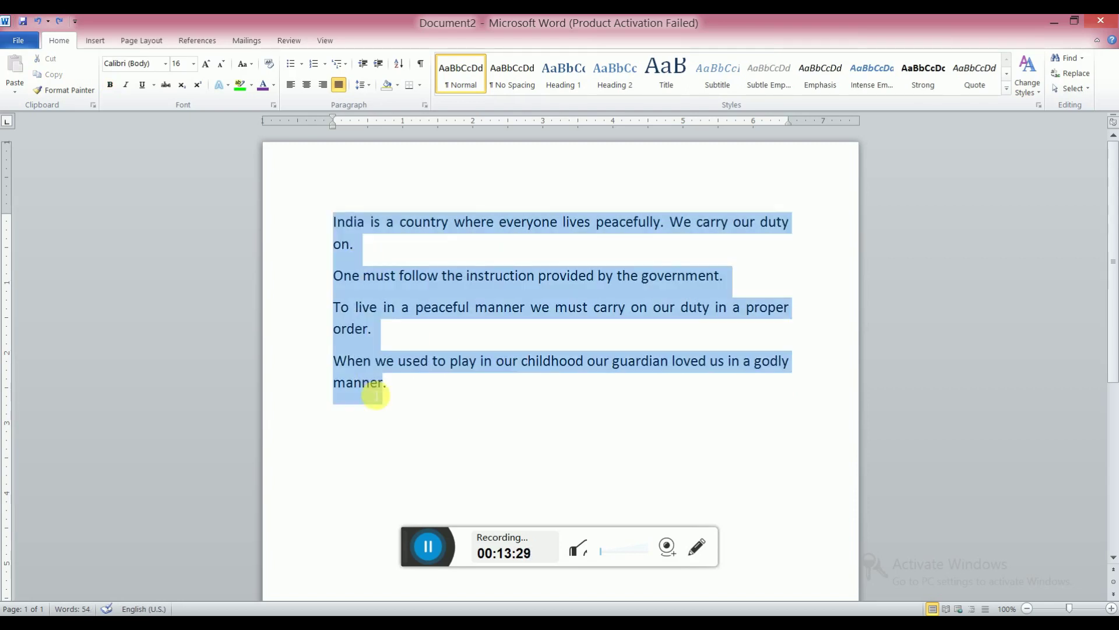
click(362, 84)
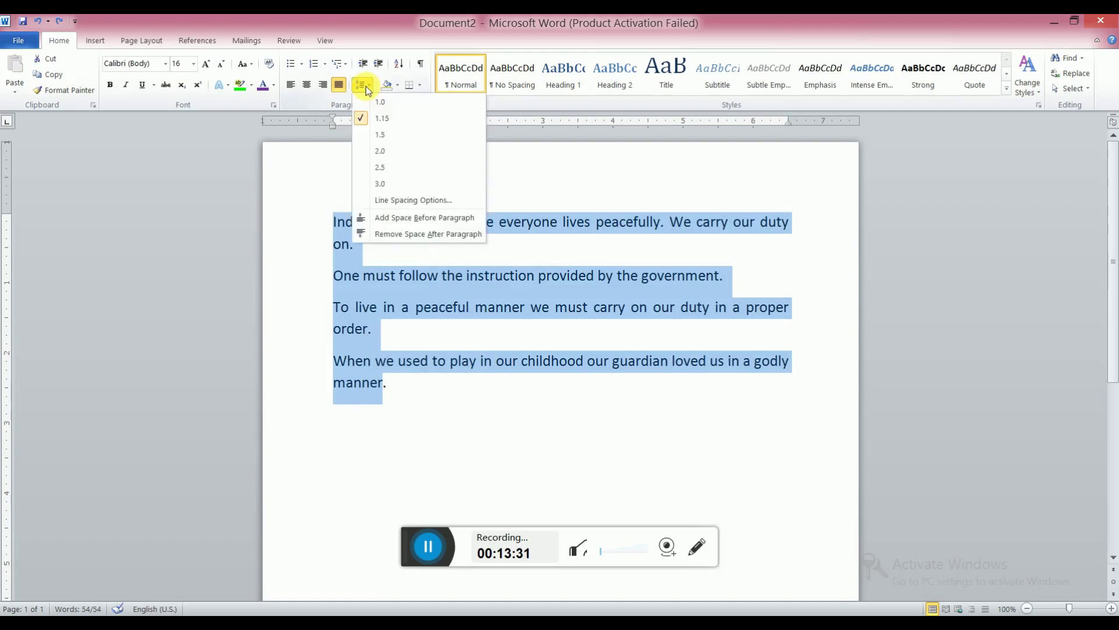
click(380, 169)
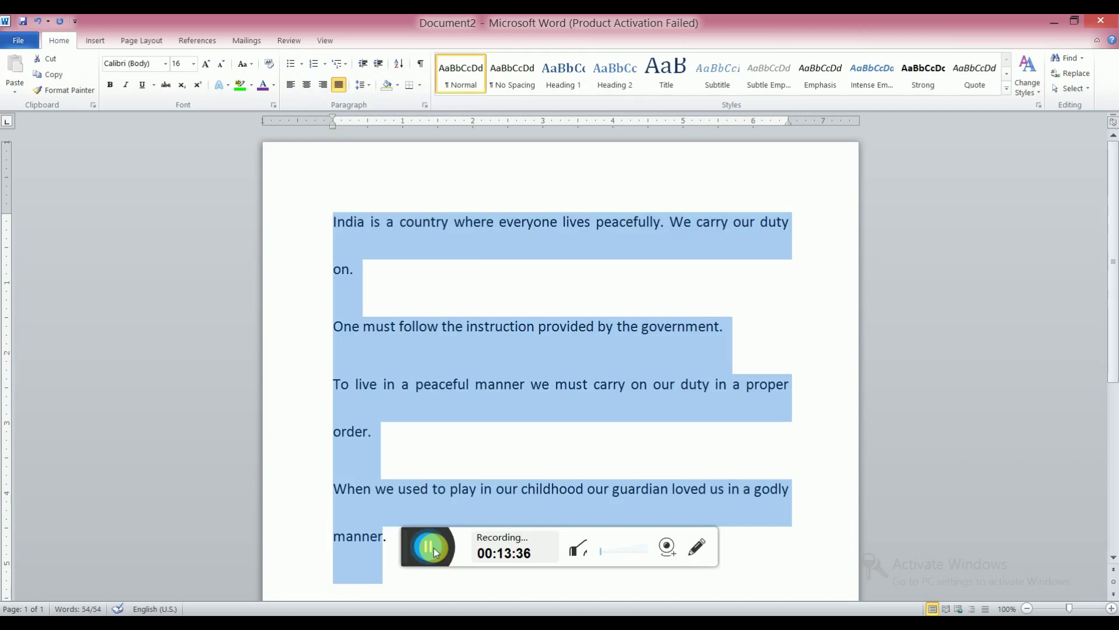
- Set the line spacing of all four sentences back to 1.15
click(399, 542)
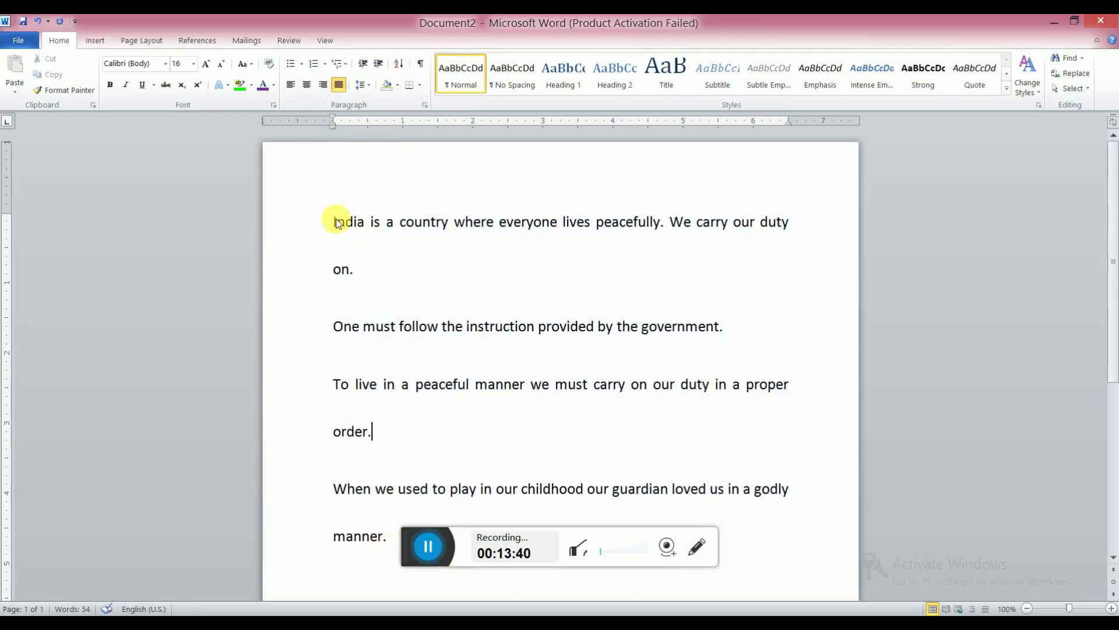
drag(337, 223, 407, 538)
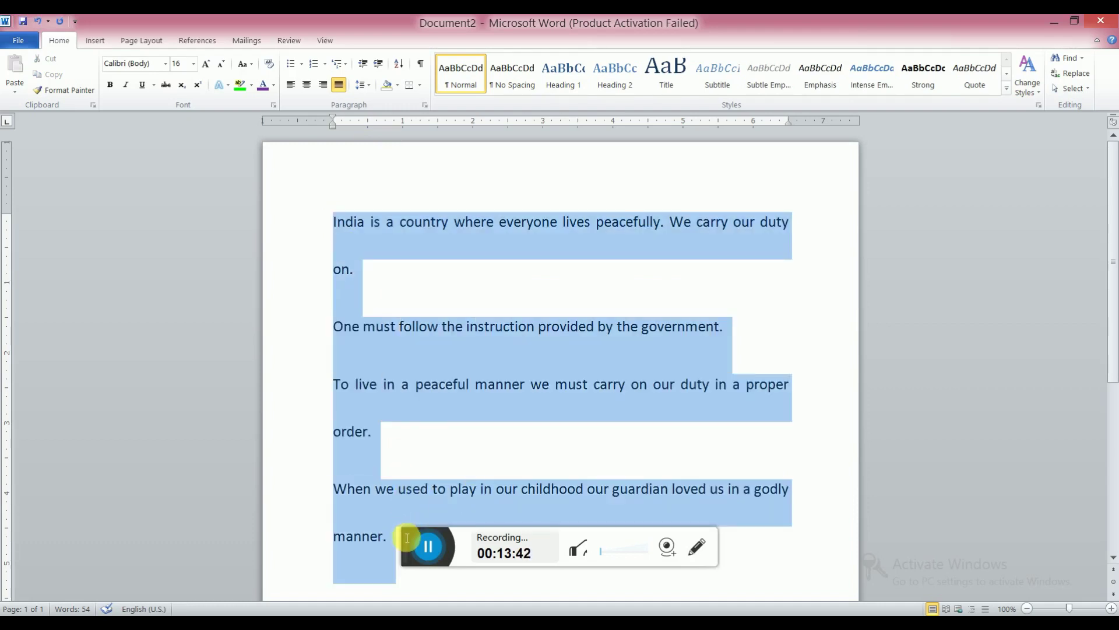
click(362, 85)
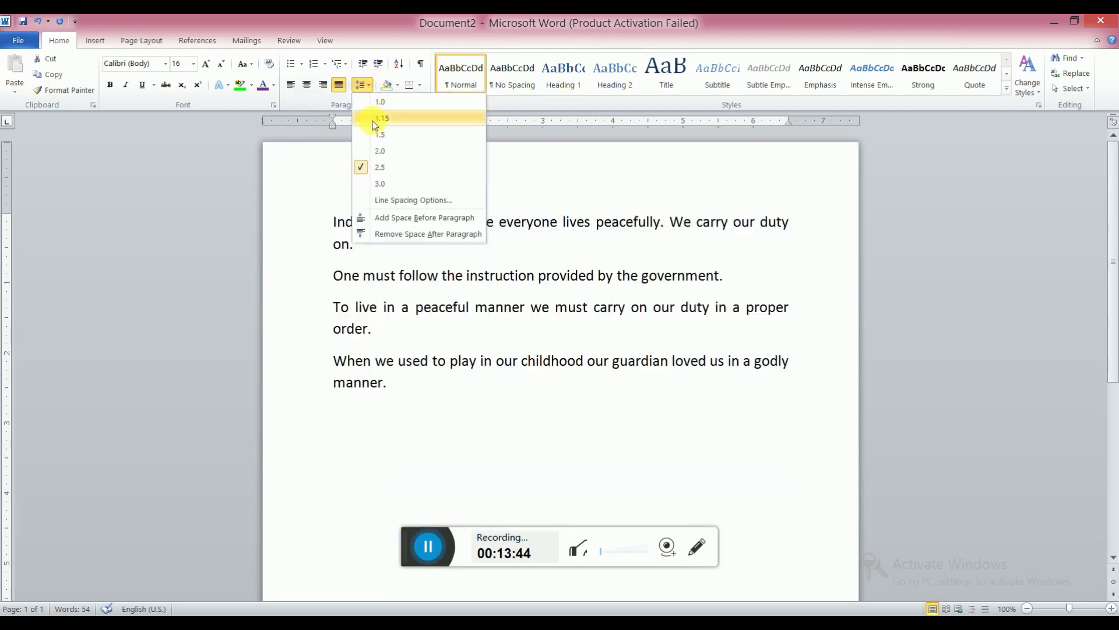
click(374, 119)
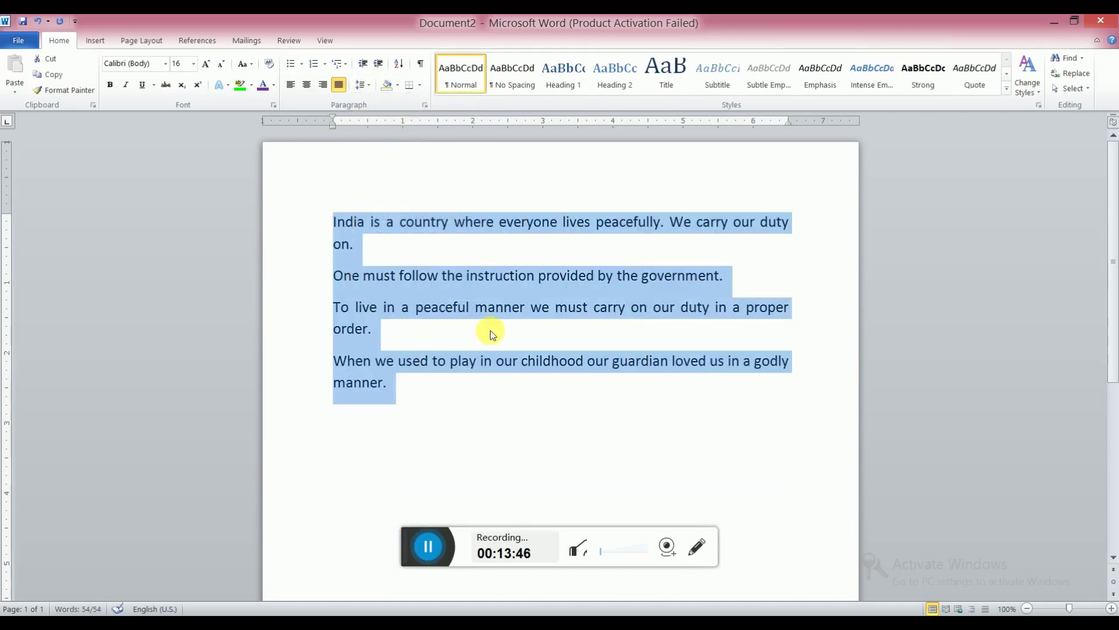
click(397, 84)
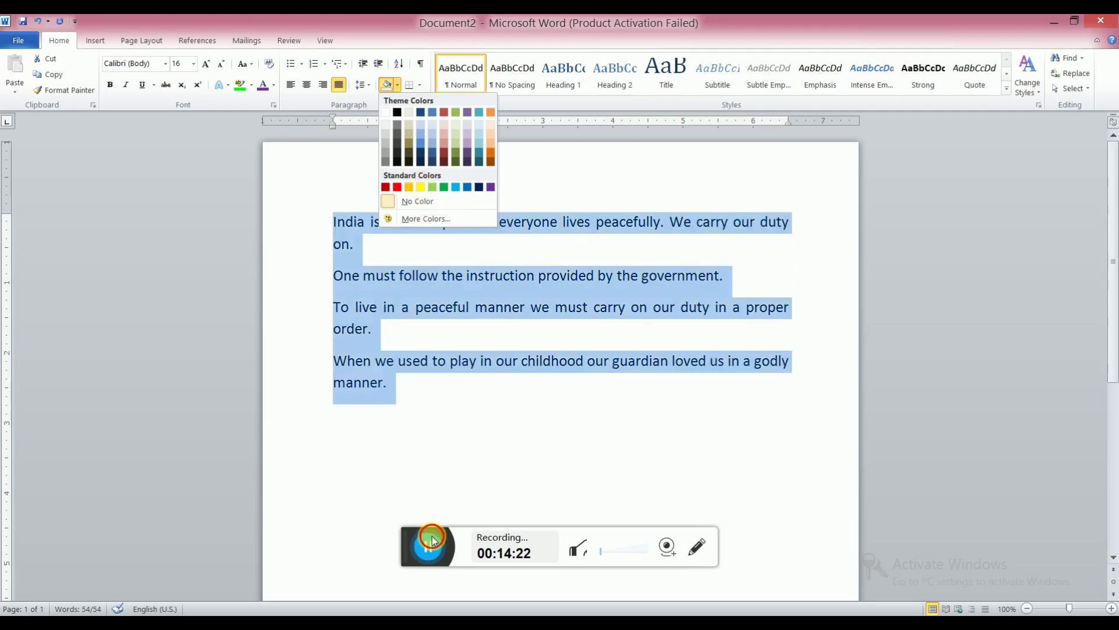
click(391, 556)
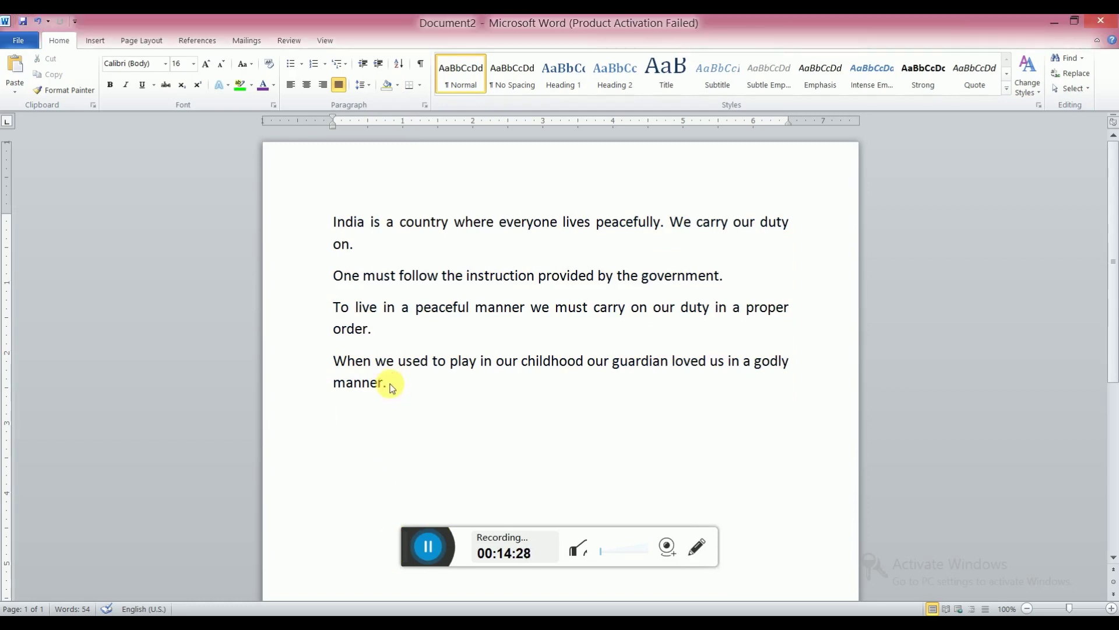
- Copy the word "manner." from the end of the last sentence and paste it as text only on a new line below
drag(387, 384, 347, 388)
right_click(347, 386)
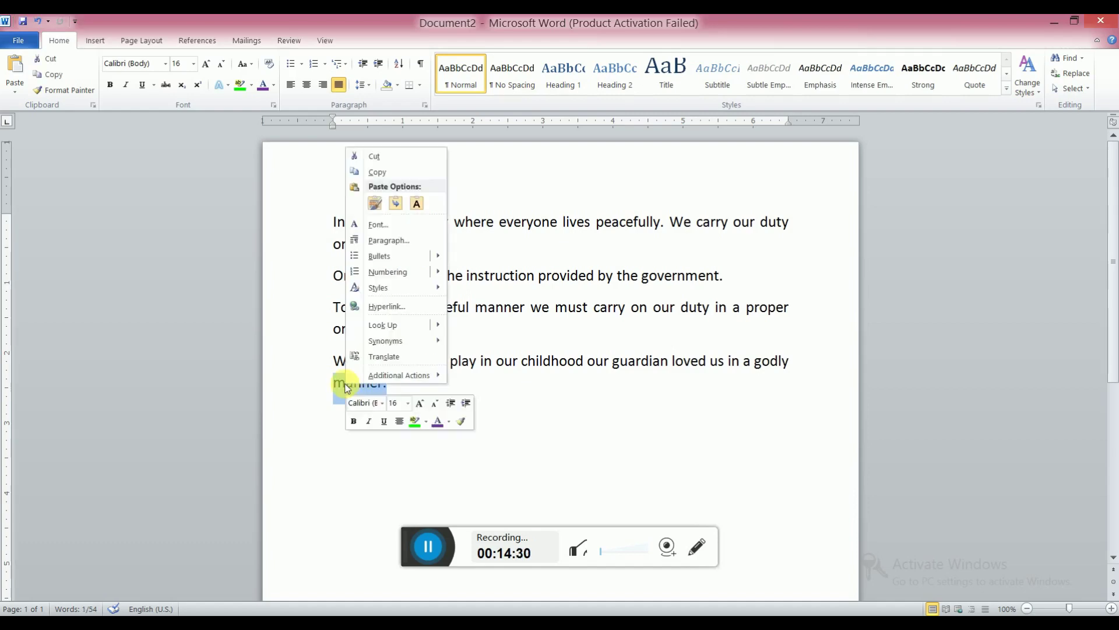
click(383, 175)
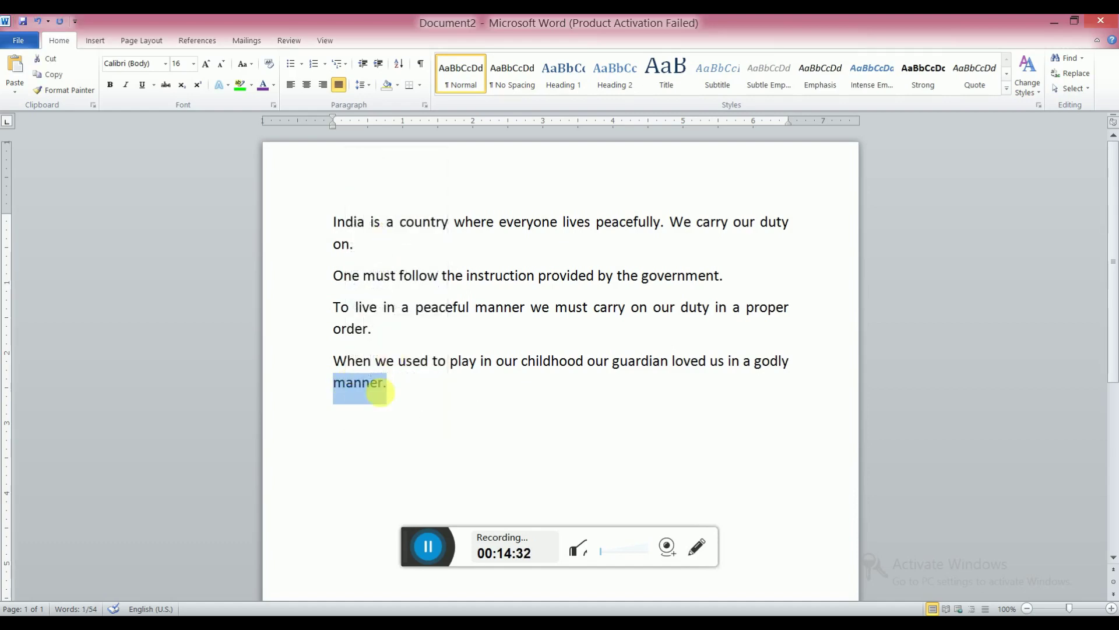
click(402, 401)
key(Return)
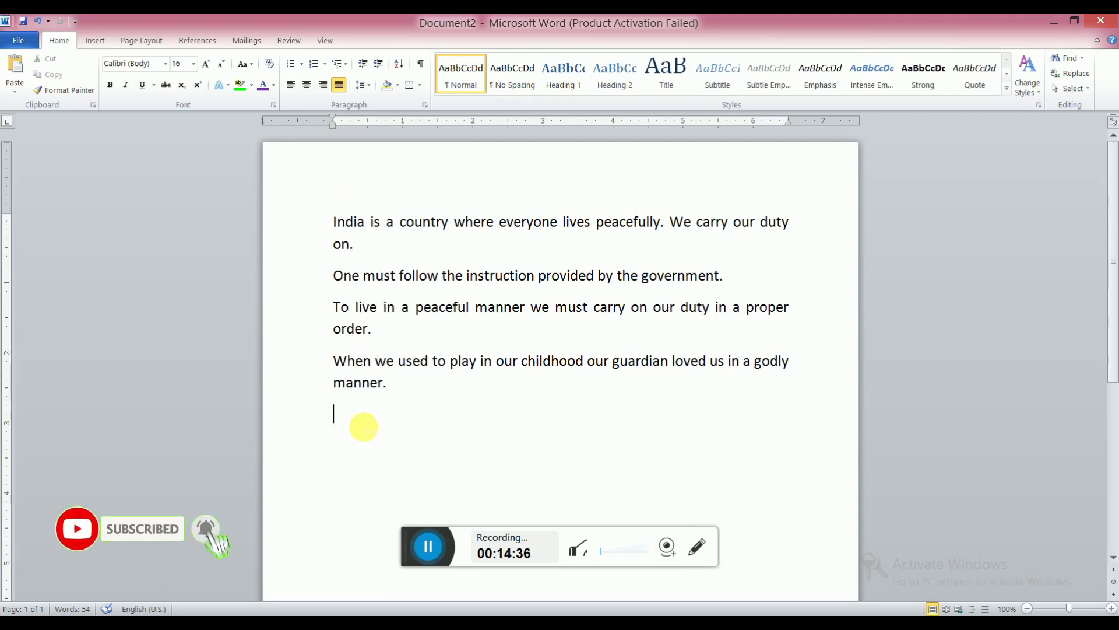
key(ctrl+z)
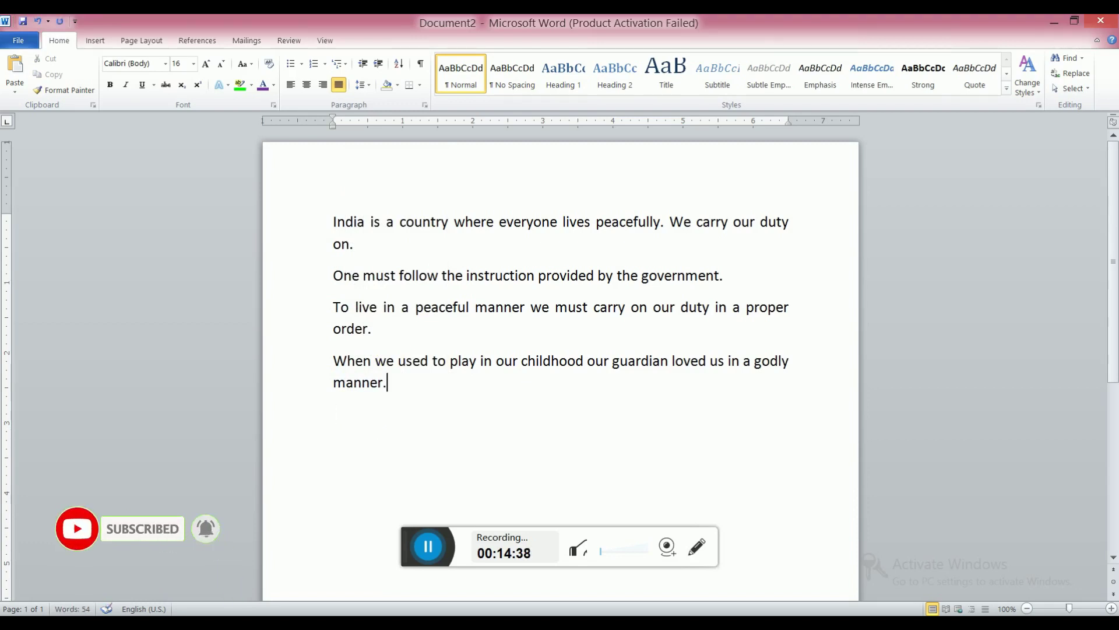
double_click(367, 440)
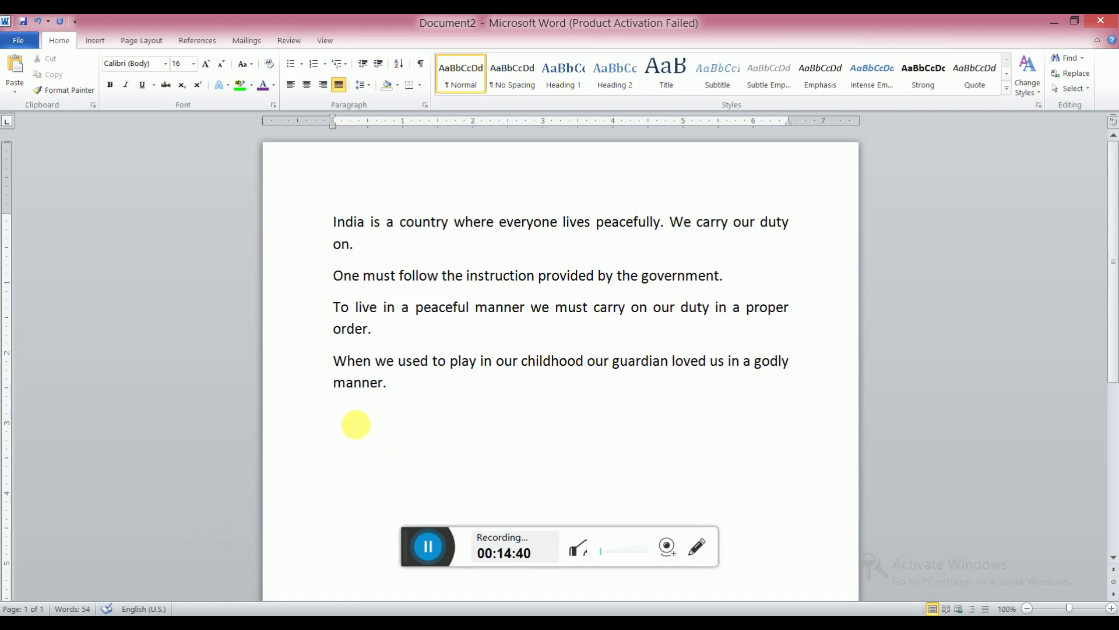
right_click(353, 422)
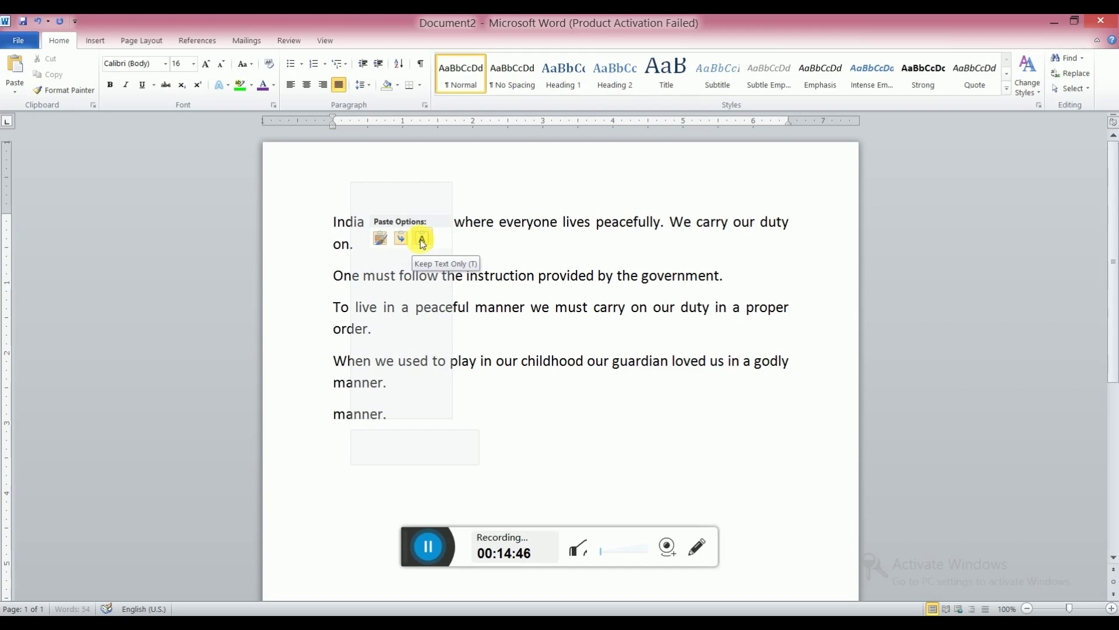
click(422, 239)
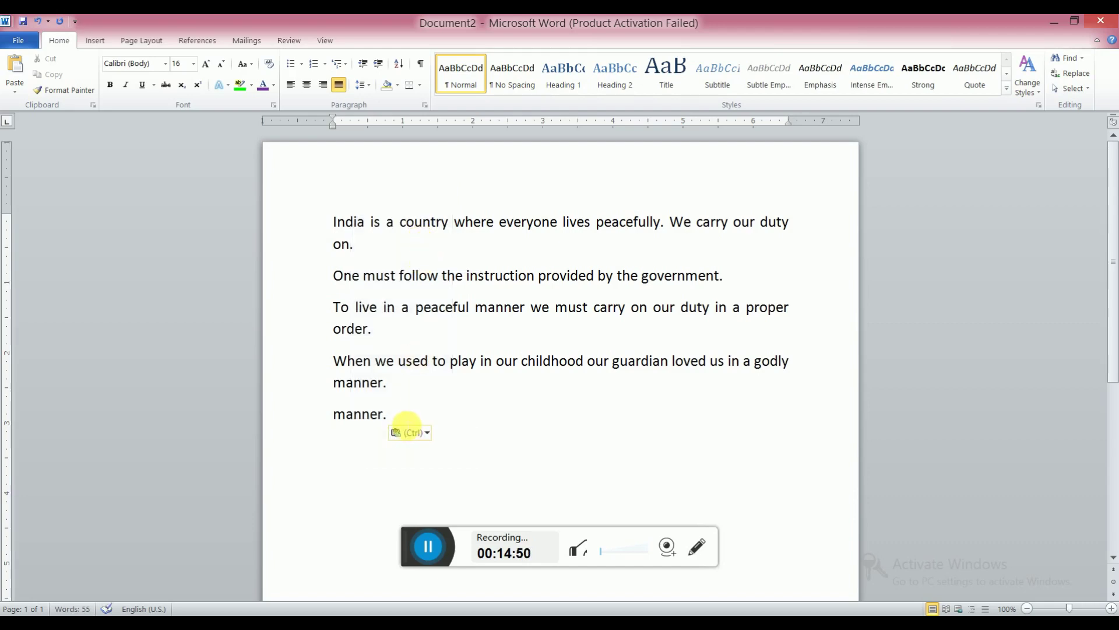
- Delete the pasted word "manner." below the last sentence and return to the end of that sentence
drag(407, 420, 341, 420)
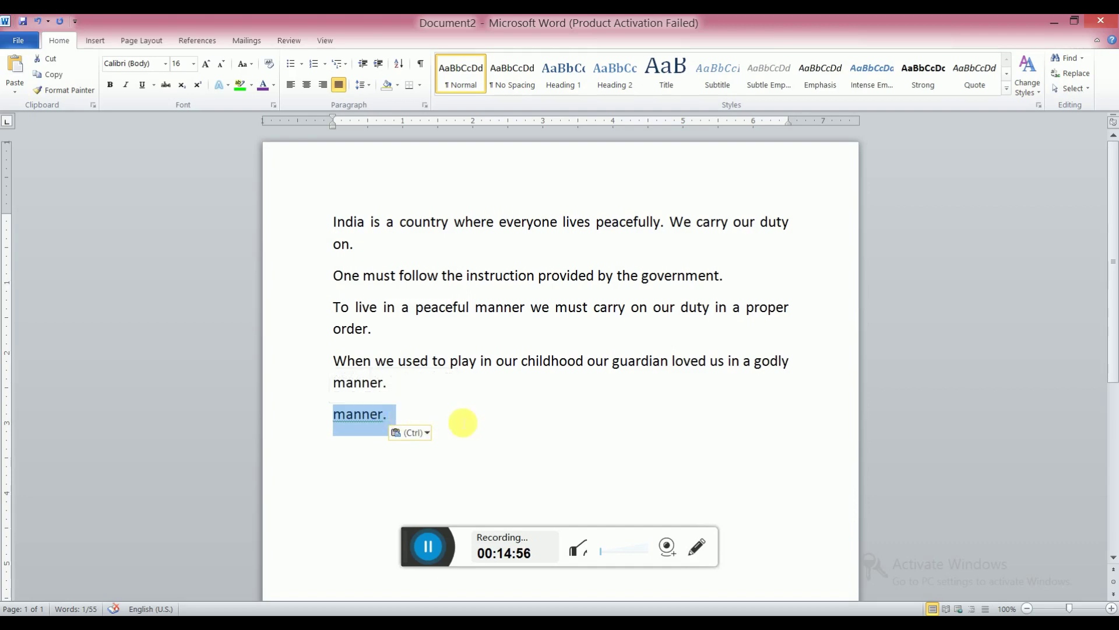
click(418, 424)
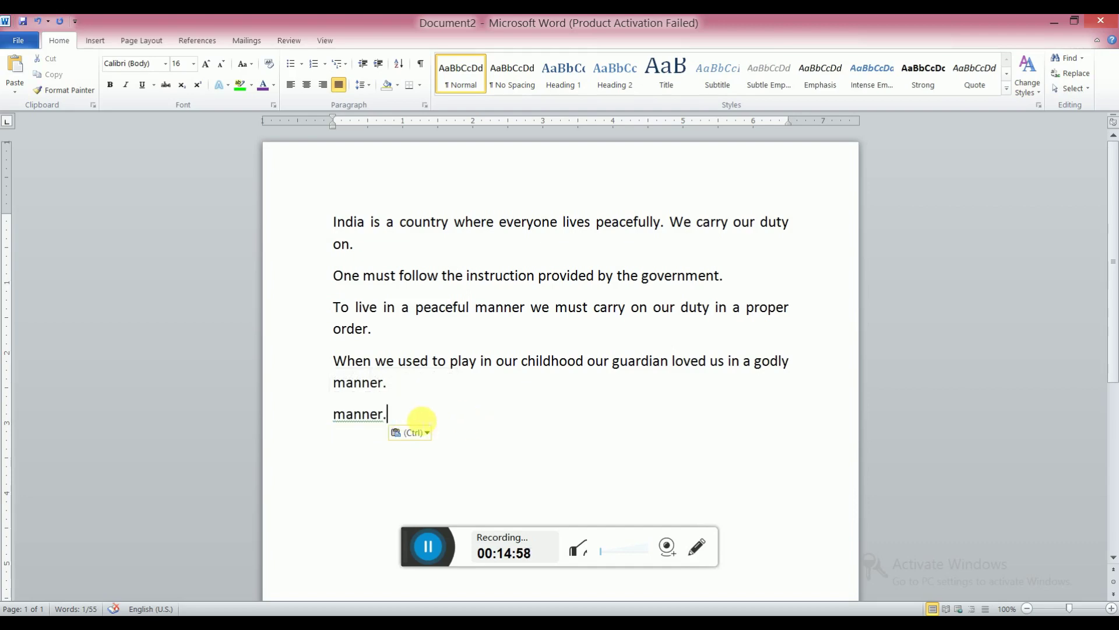
drag(417, 420, 325, 422)
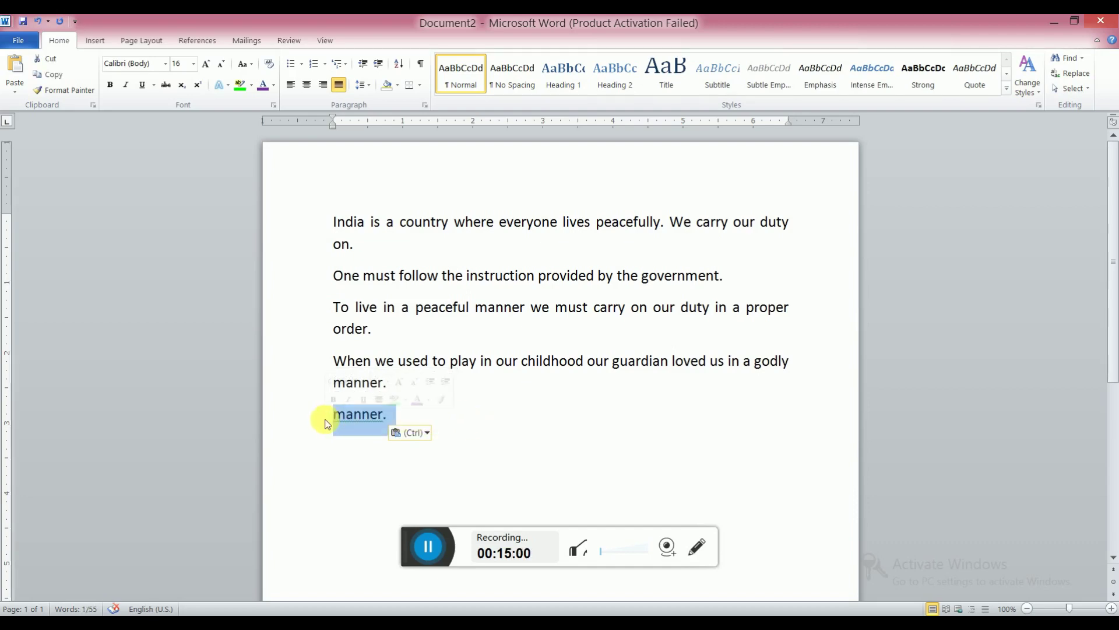
key(Delete)
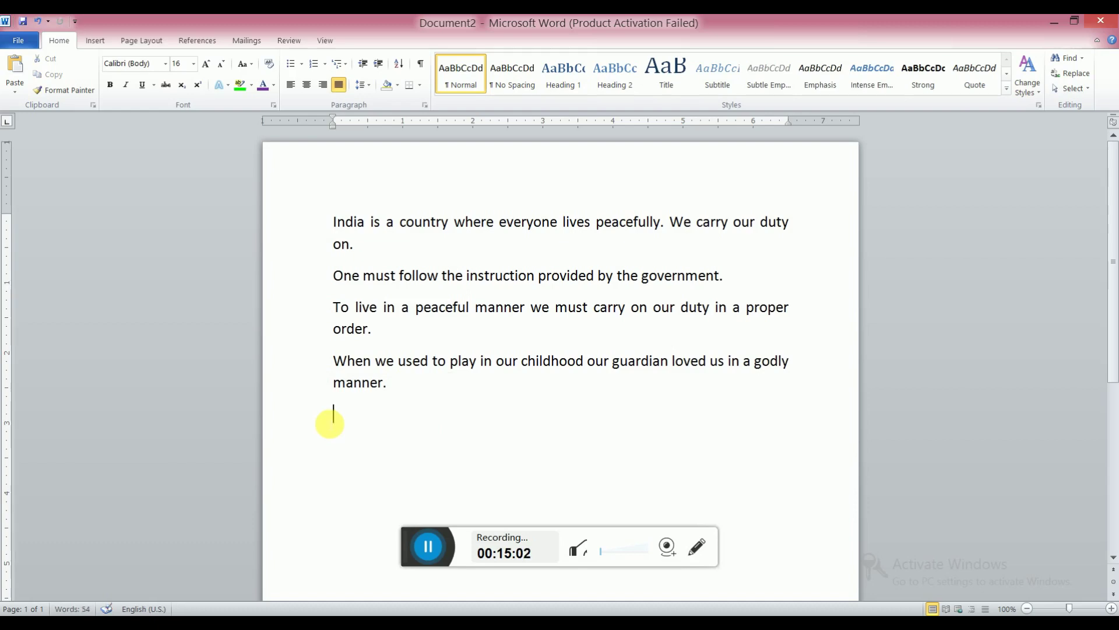
click(412, 378)
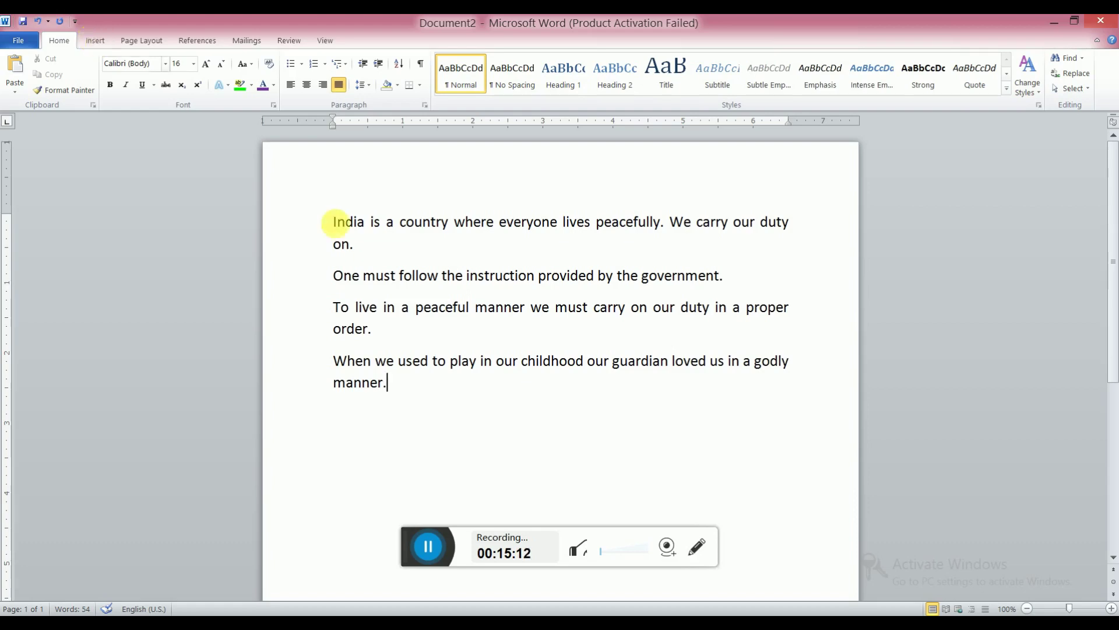
- Delete all four sentences so that the page is empty
drag(432, 394, 333, 361)
drag(312, 295, 290, 207)
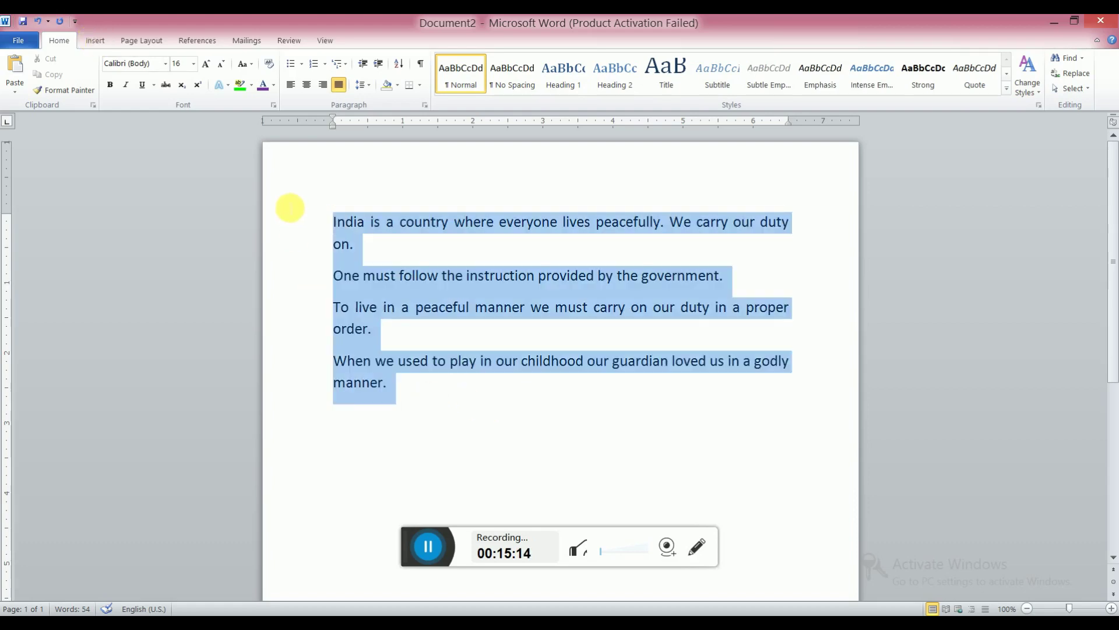
key(Delete)
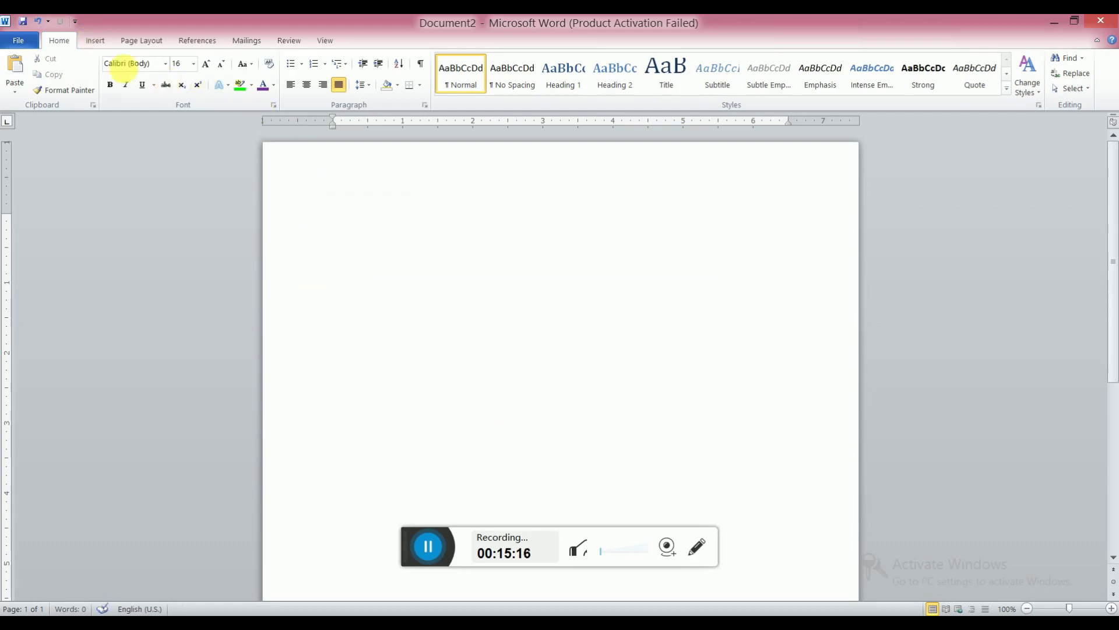
- Insert the built-in Contrast cover page into the document
click(96, 44)
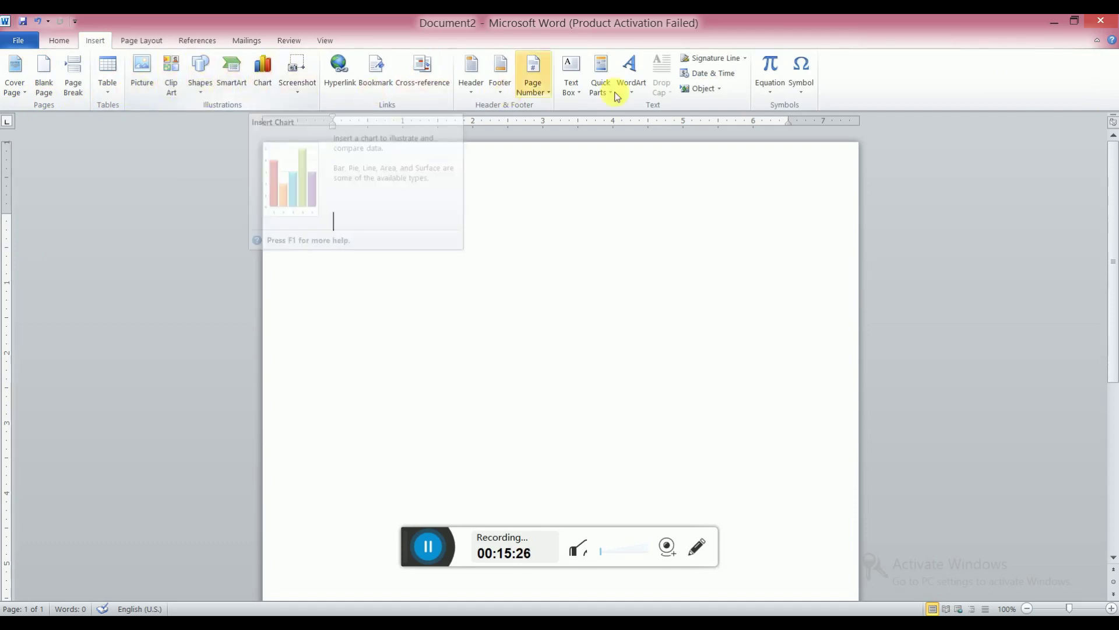
click(26, 89)
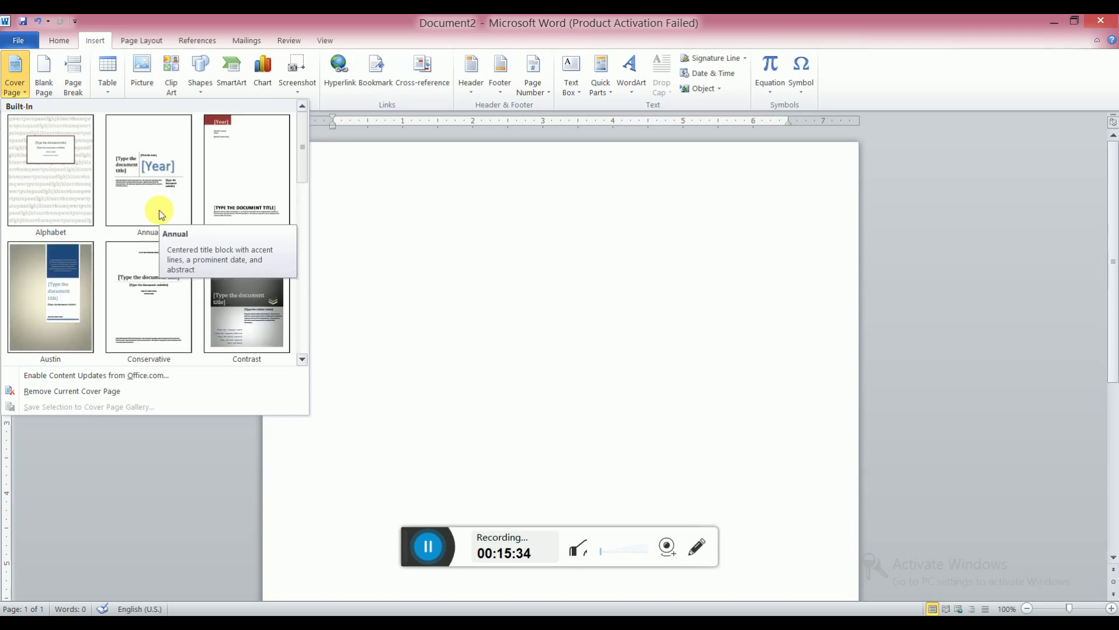
click(251, 292)
scroll(426, 286, down, 20)
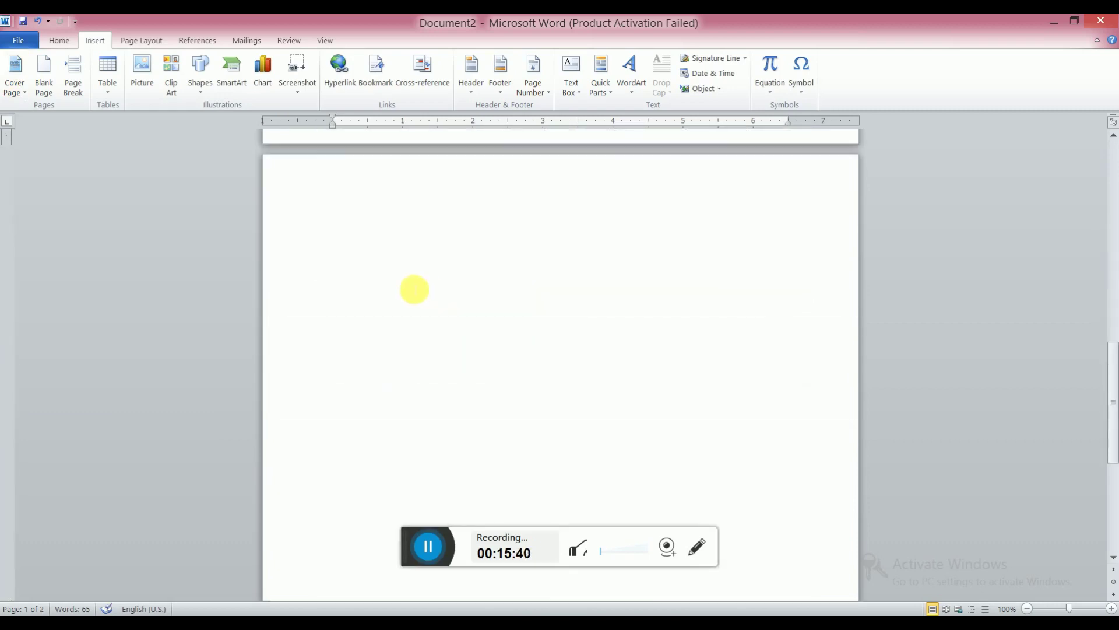
- Replace the Contrast cover page with the built-in Annual cover page
click(383, 250)
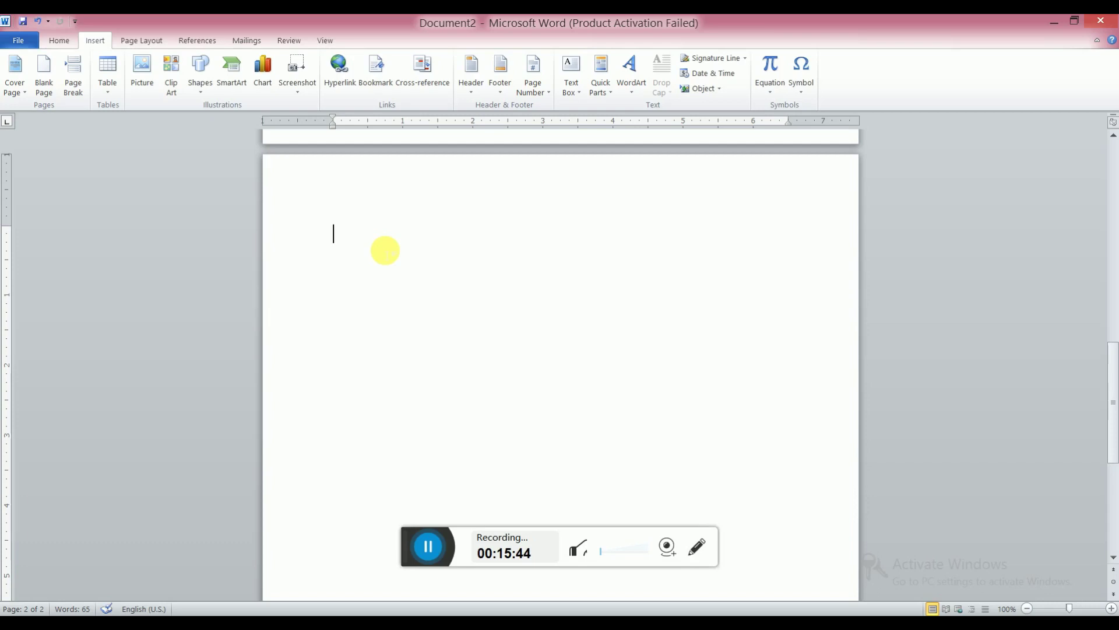
scroll(384, 250, up, 20)
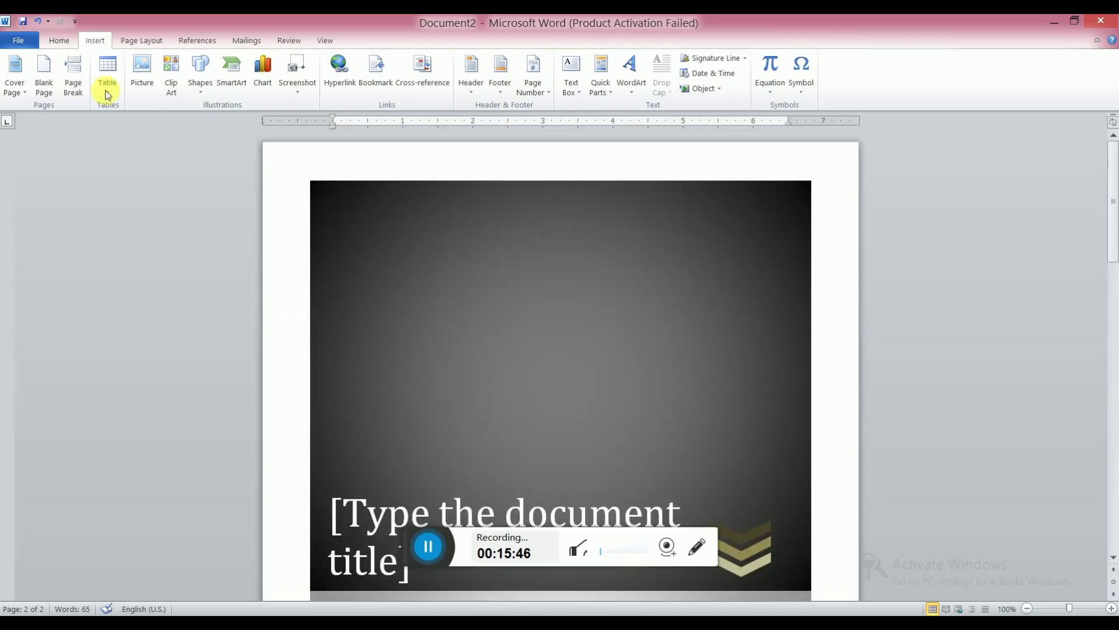
click(20, 89)
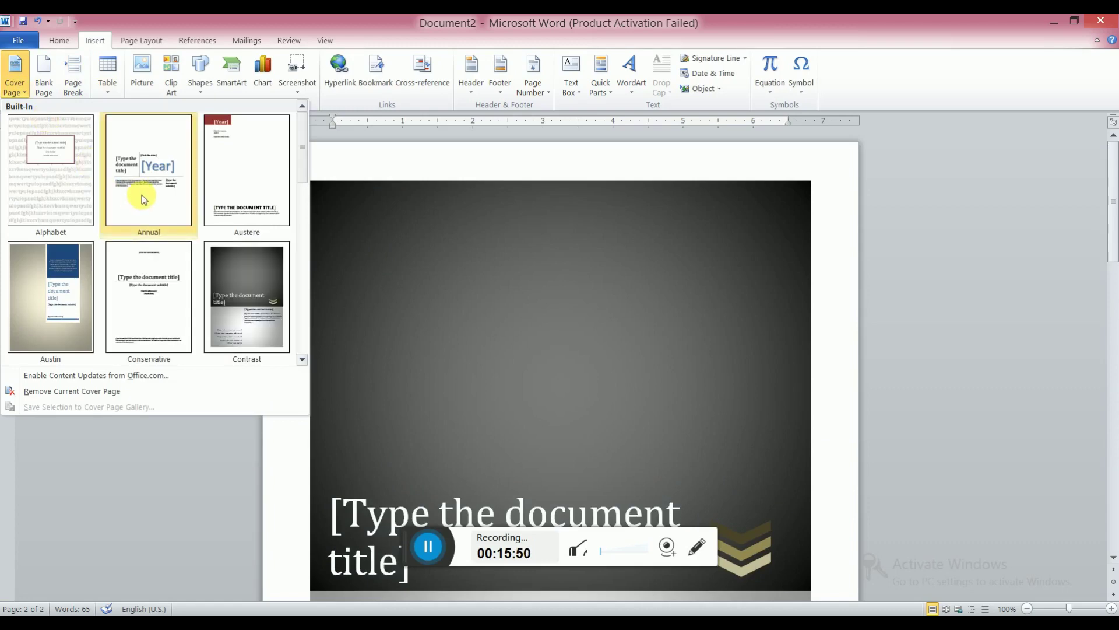
click(144, 199)
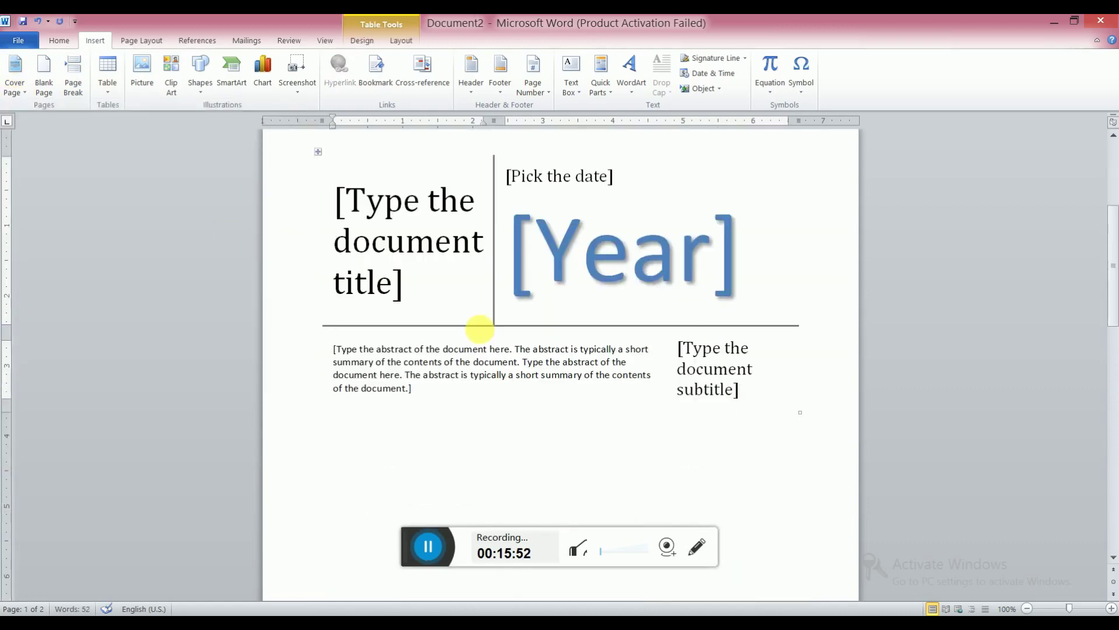
- Insert a blank page after the Annual cover page, with the cursor placed on the empty page that follows it
scroll(480, 330, down, 15)
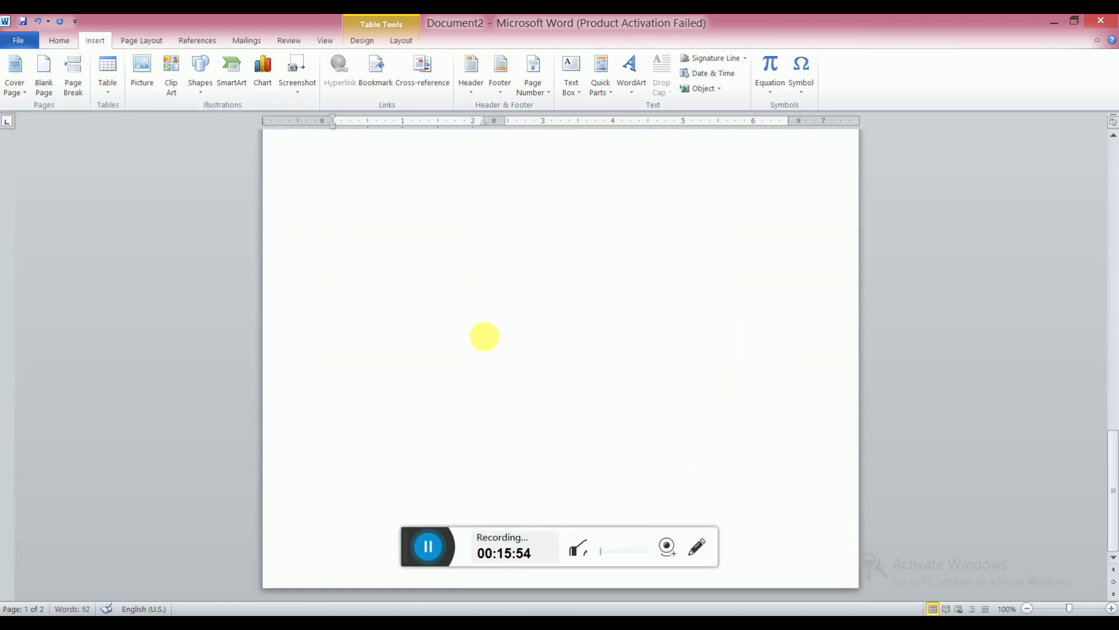
scroll(447, 317, down, 5)
click(377, 362)
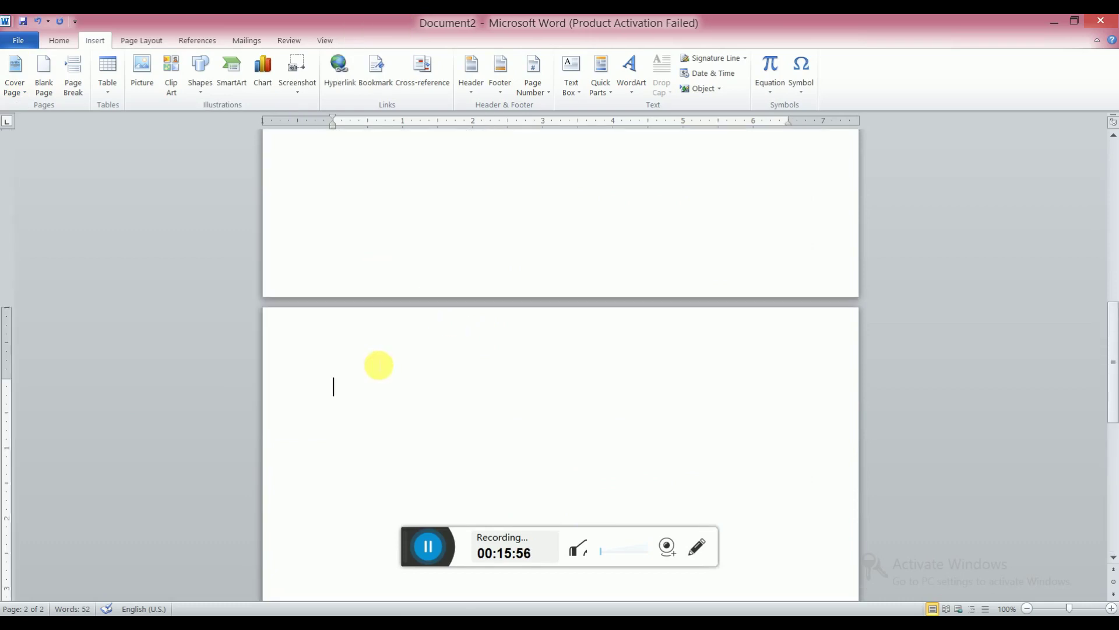
scroll(378, 365, up, 5)
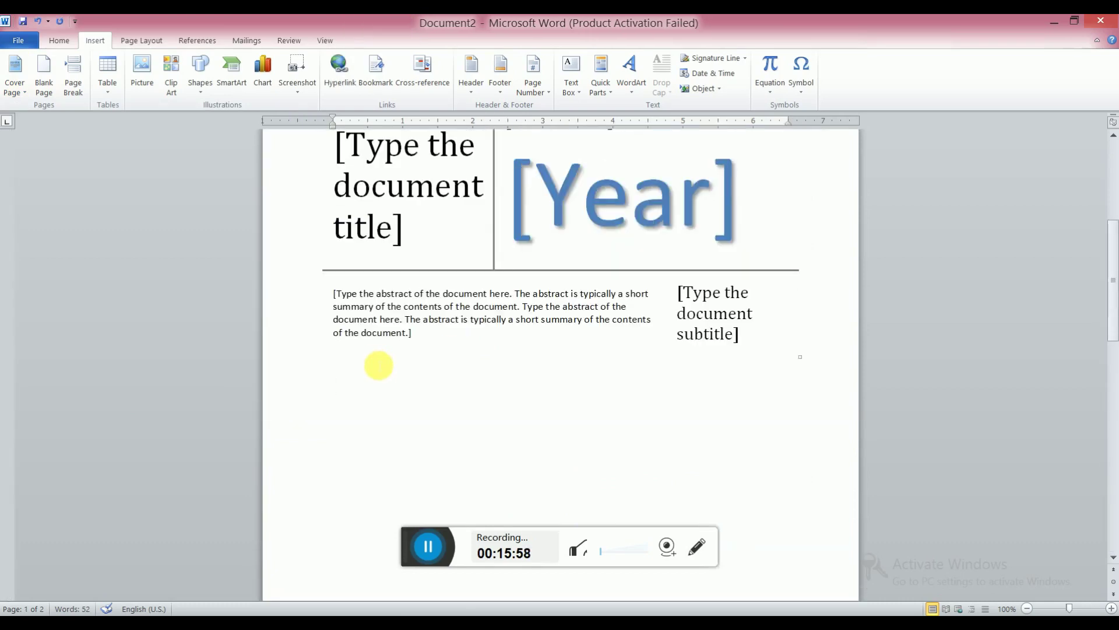
scroll(379, 365, up, 4)
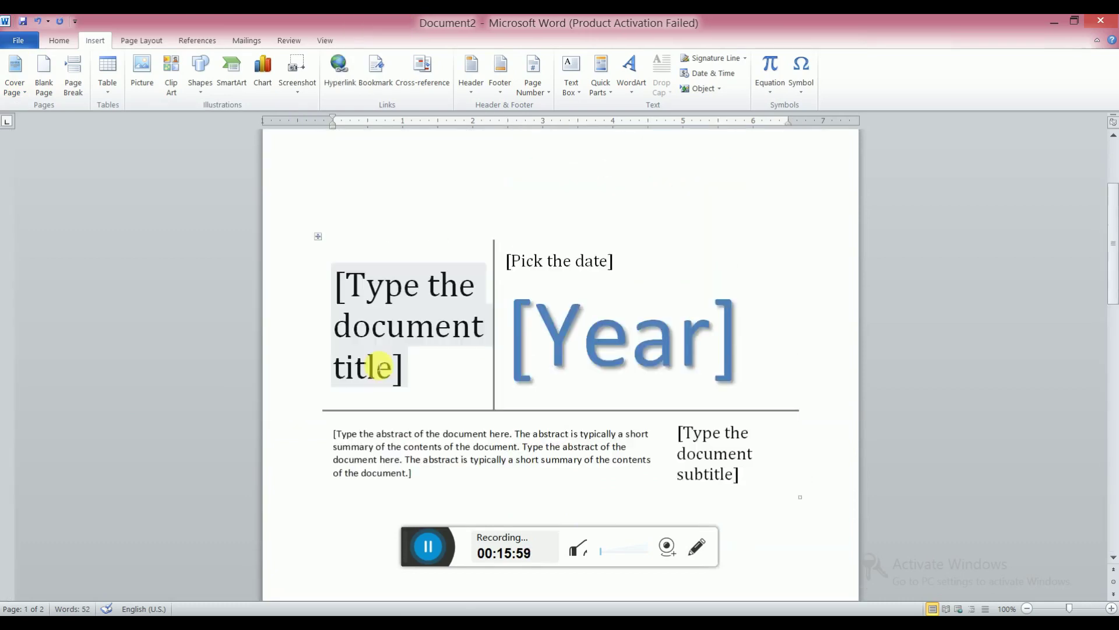
click(56, 95)
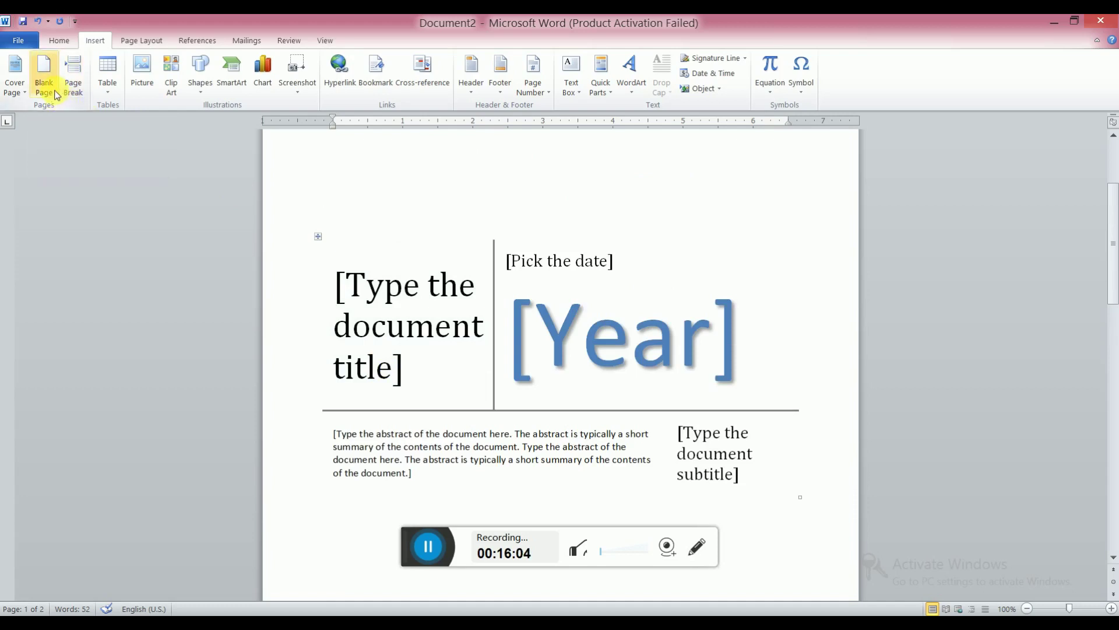
click(44, 87)
scroll(382, 287, down, 10)
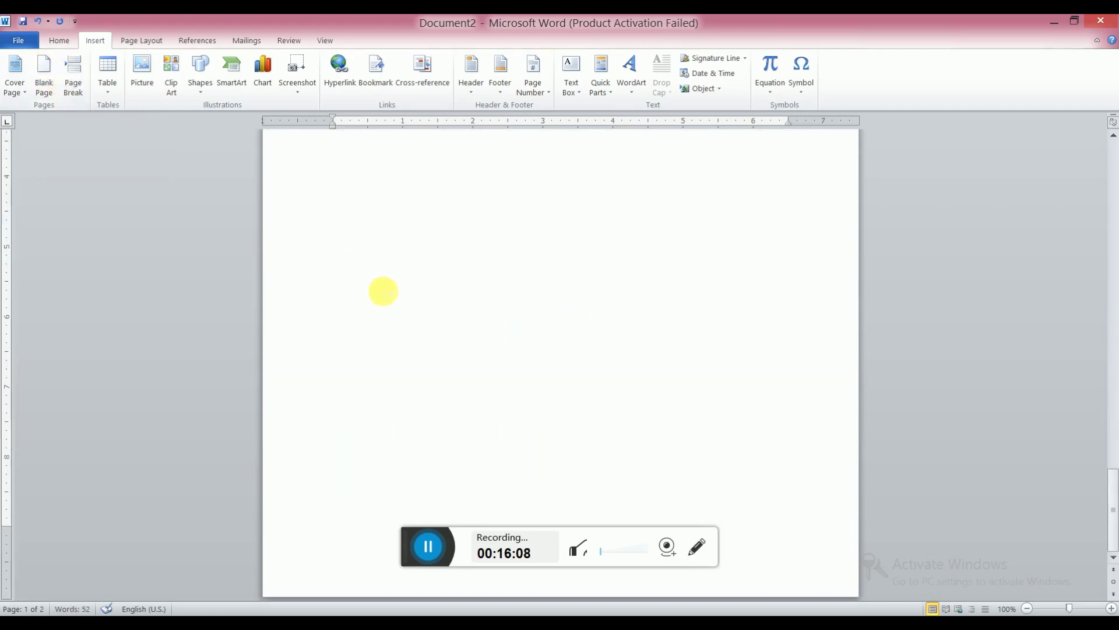
scroll(378, 283, down, 10)
scroll(374, 276, up, 15)
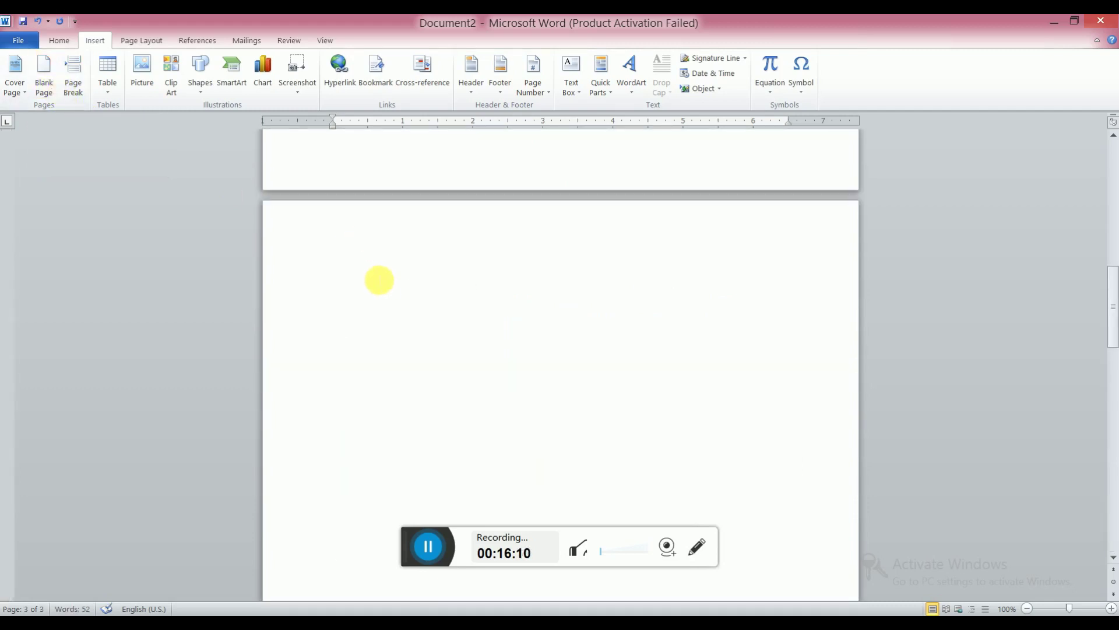
scroll(374, 272, down, 15)
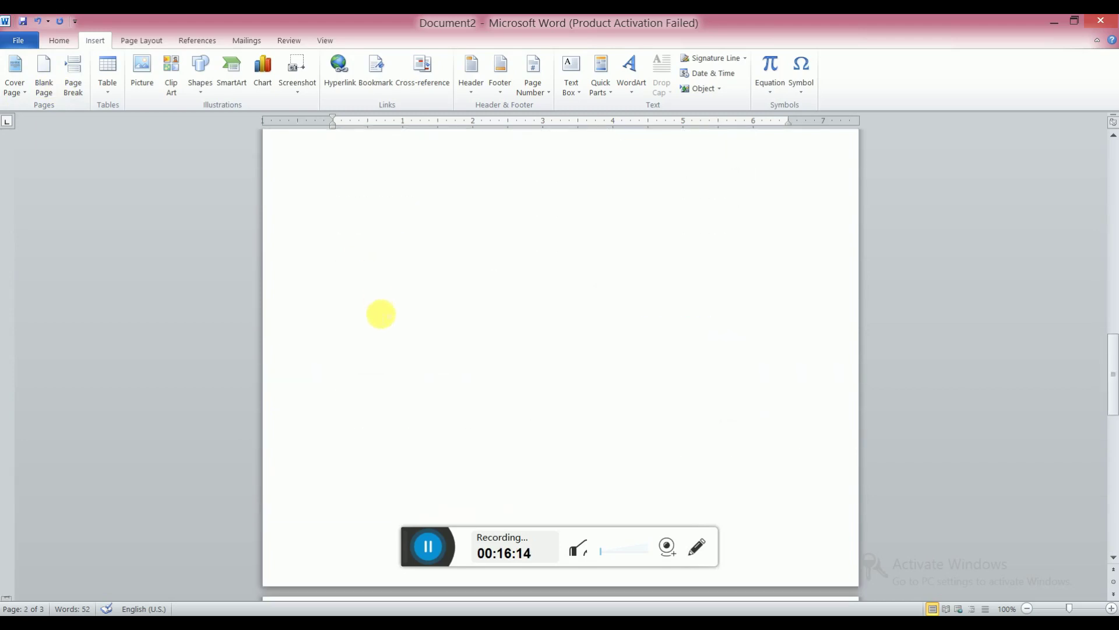
scroll(383, 321, down, 5)
scroll(383, 327, down, 5)
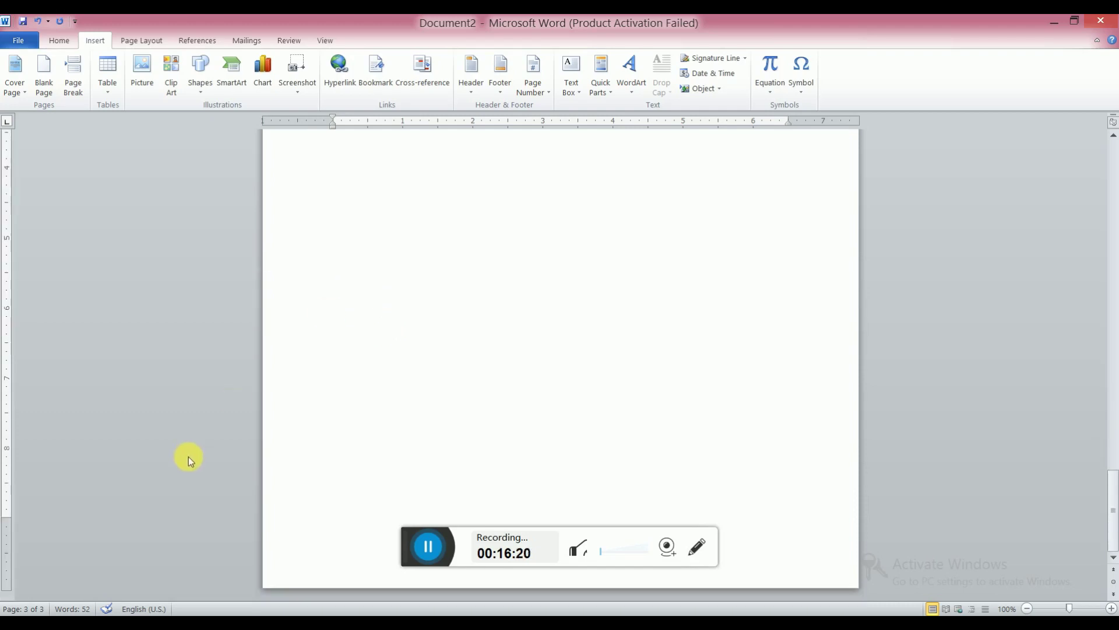
click(696, 546)
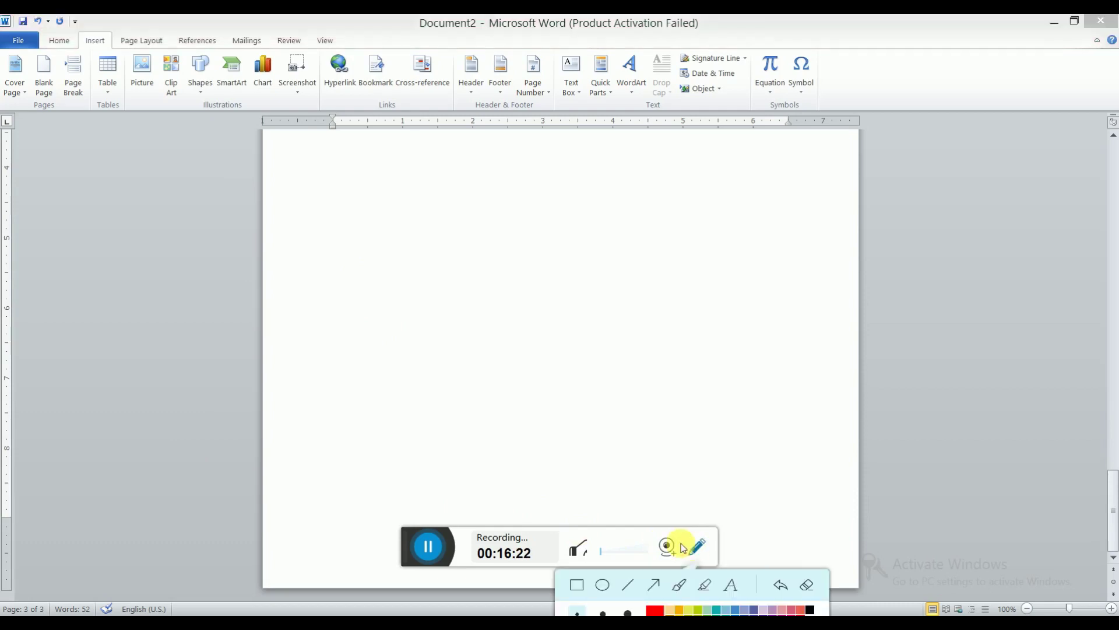
click(602, 587)
drag(5, 596, 56, 612)
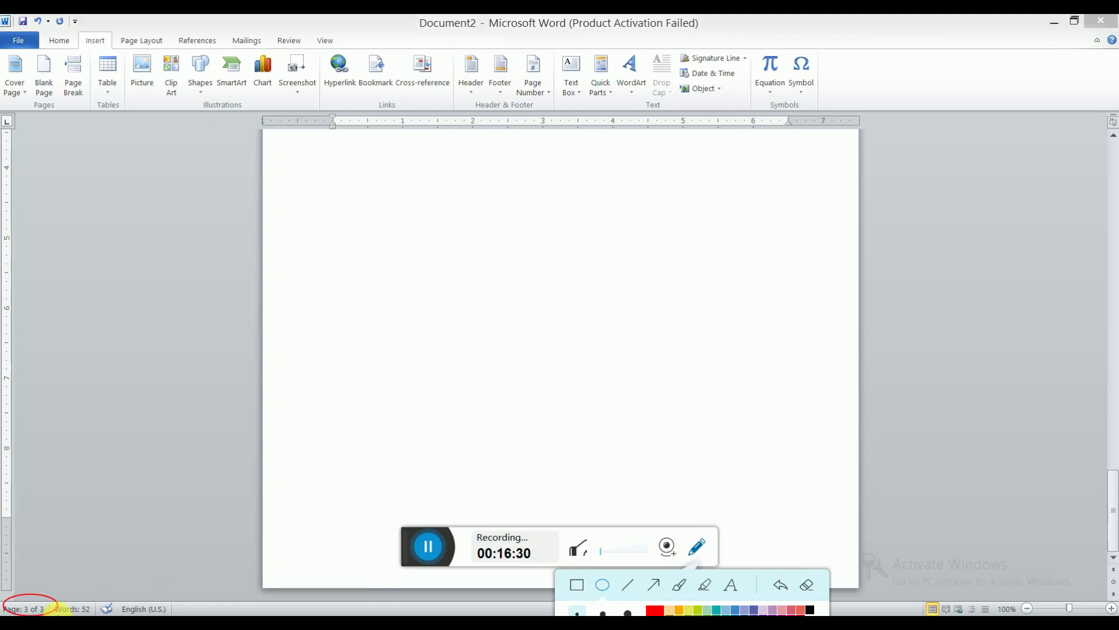
click(808, 585)
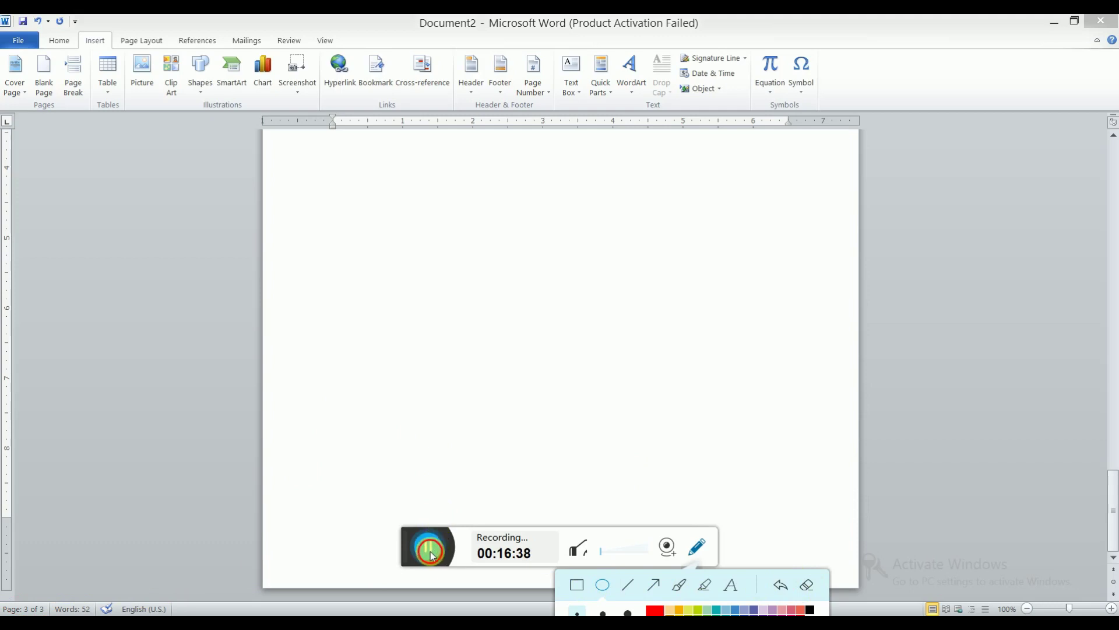
- Examine the cover page and the blank pages in turn, checking the current page number and the page total for each
click(392, 379)
scroll(391, 377, up, 5)
scroll(379, 350, up, 5)
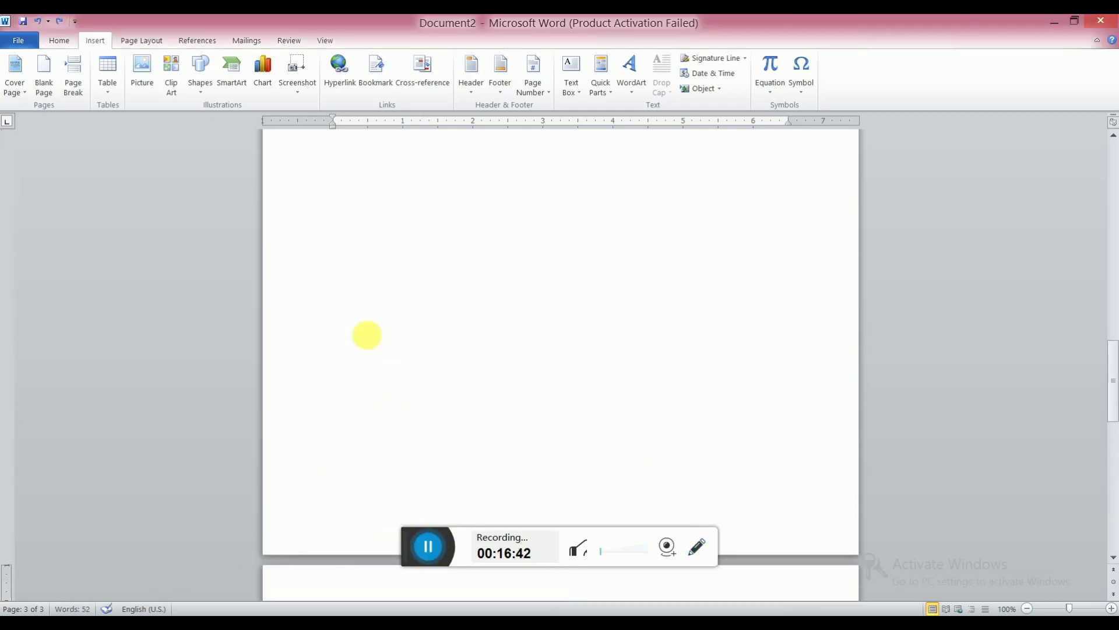
click(339, 248)
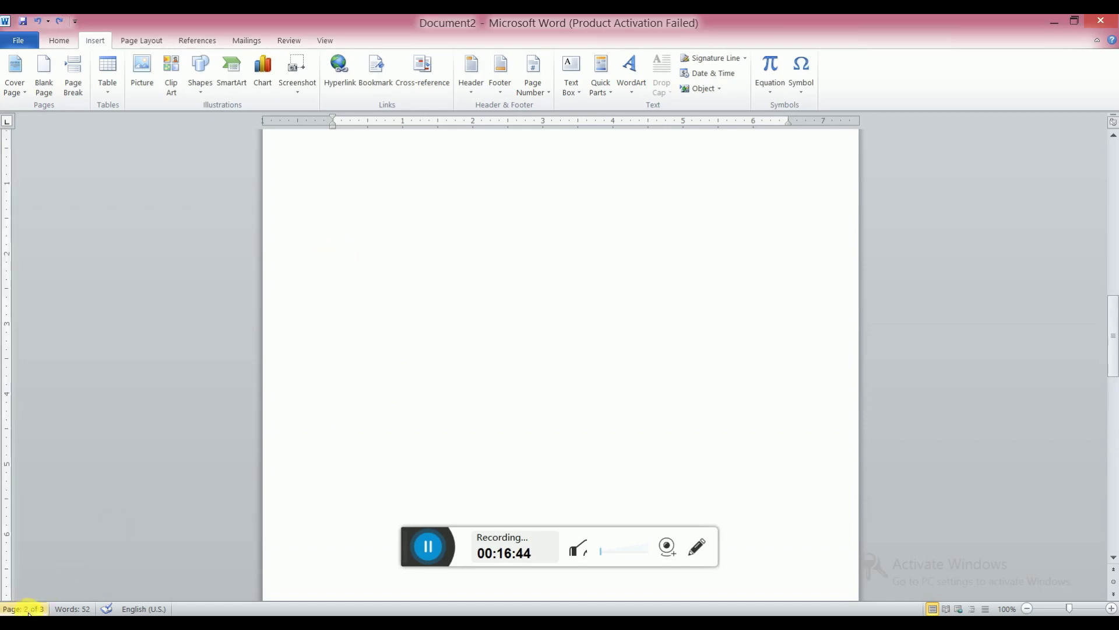
scroll(262, 339, up, 10)
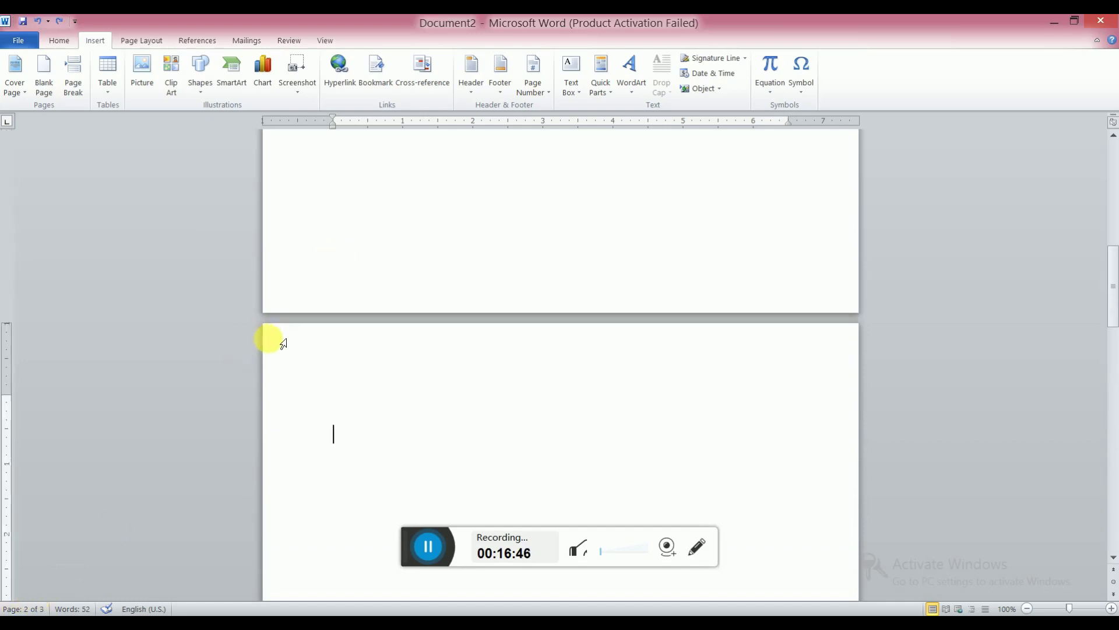
click(340, 385)
scroll(342, 386, up, 5)
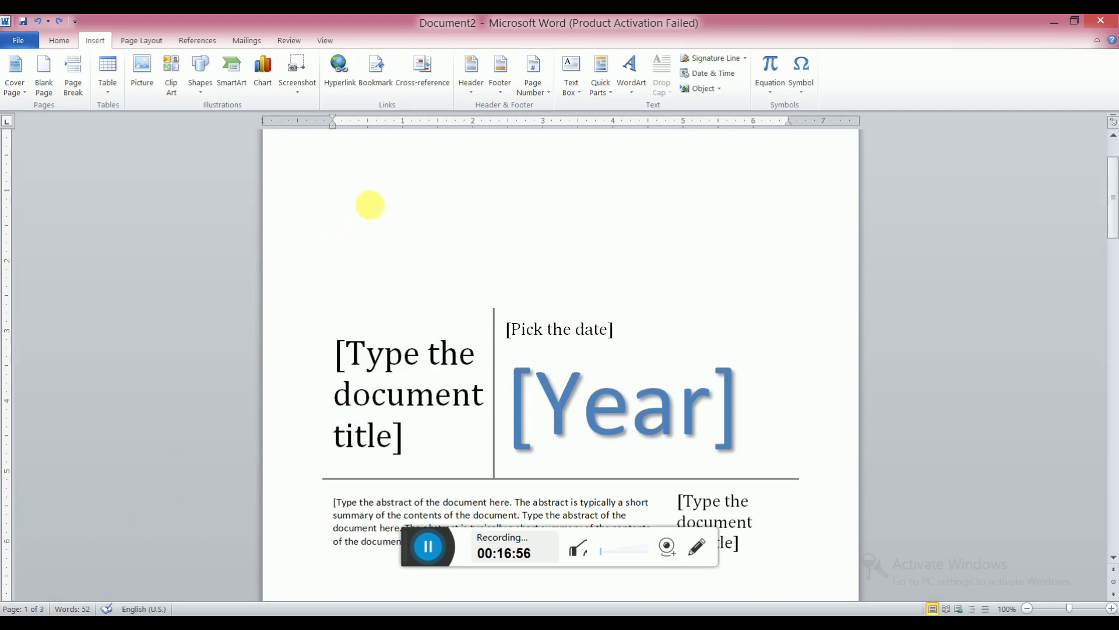
scroll(371, 205, down, 10)
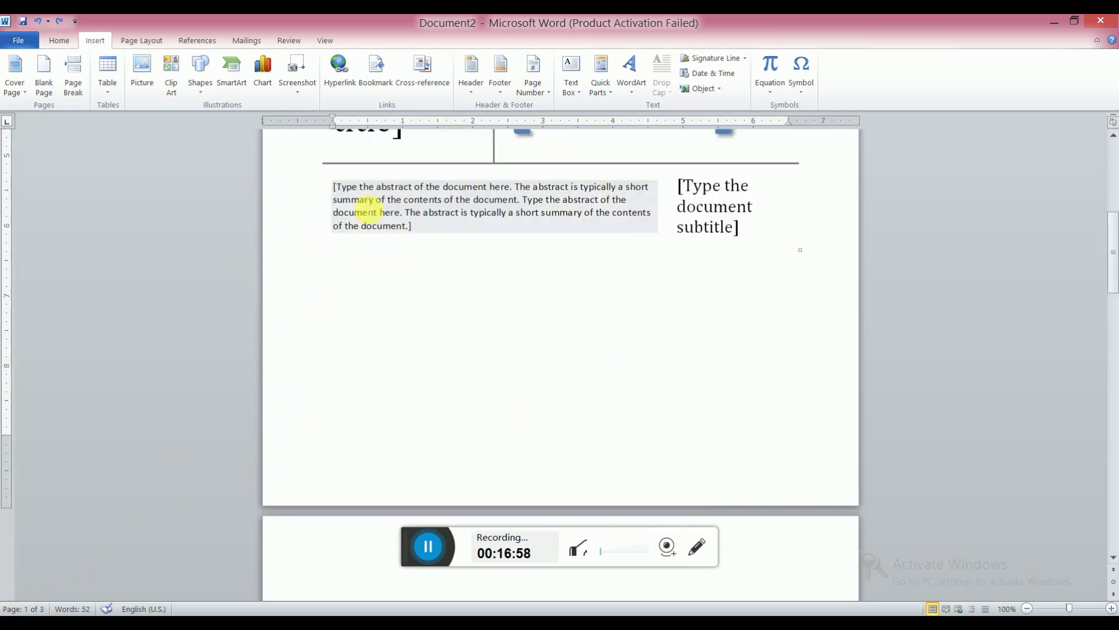
scroll(370, 206, down, 10)
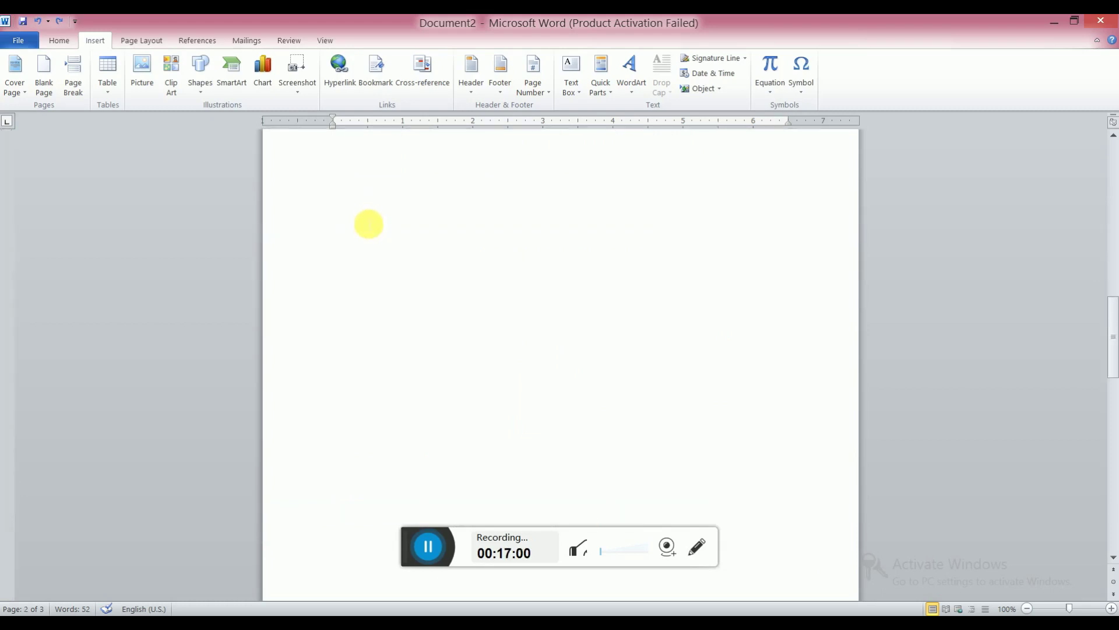
scroll(369, 224, down, 10)
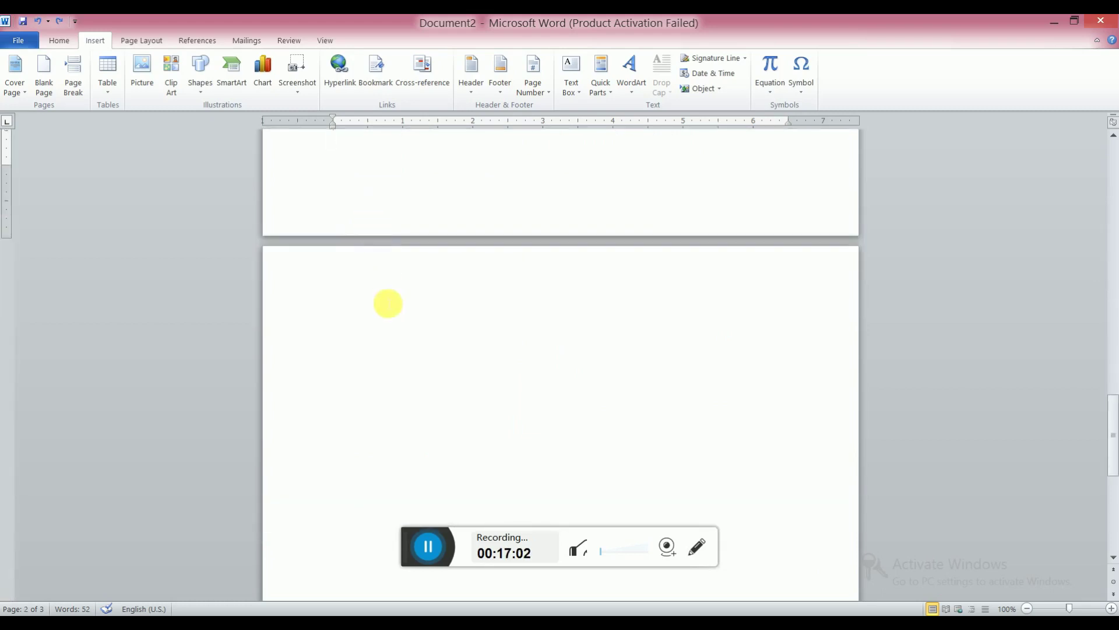
- Delete the blank pages that follow the Annual cover page, starting from the last page
click(383, 318)
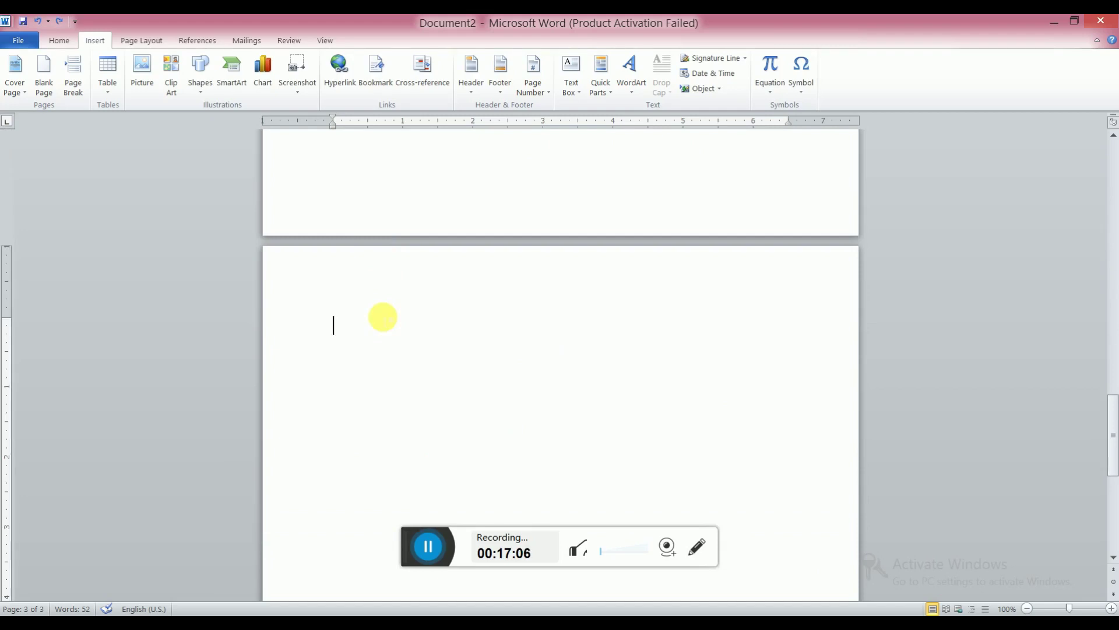
key(BackSpace)
scroll(382, 315, up, 2)
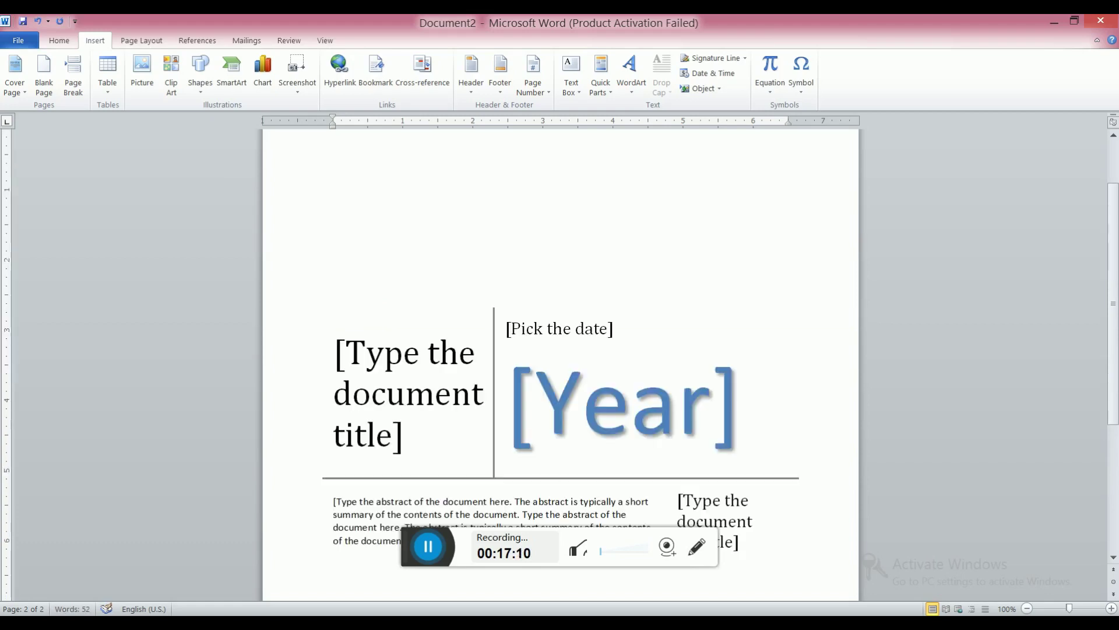
scroll(386, 322, down, 5)
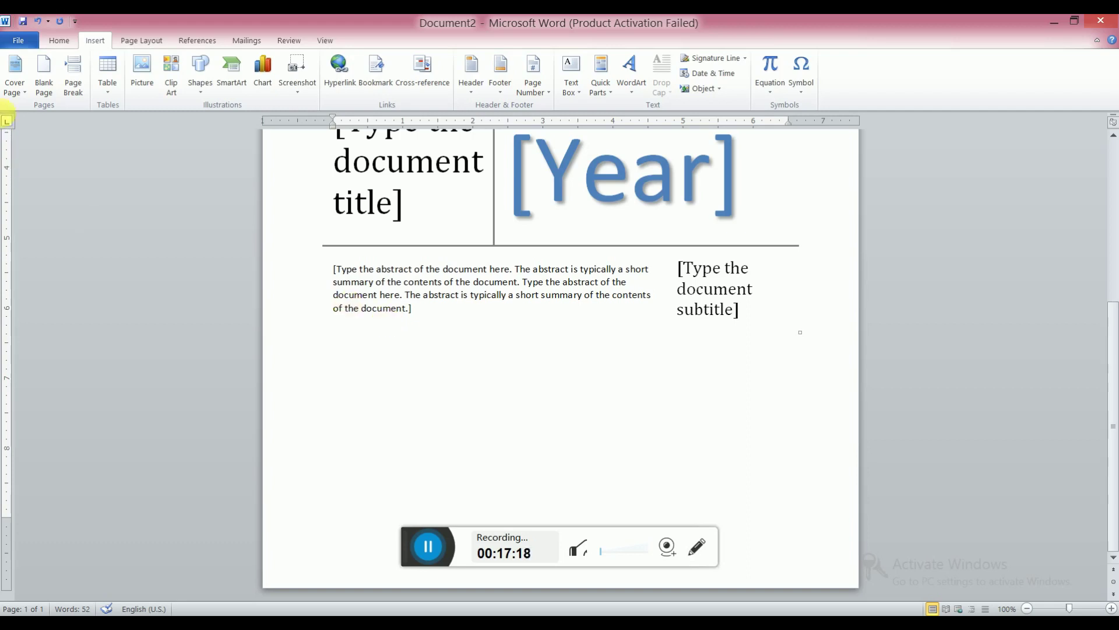
- Replace the Annual cover page with the built-in Tiles cover page
click(20, 94)
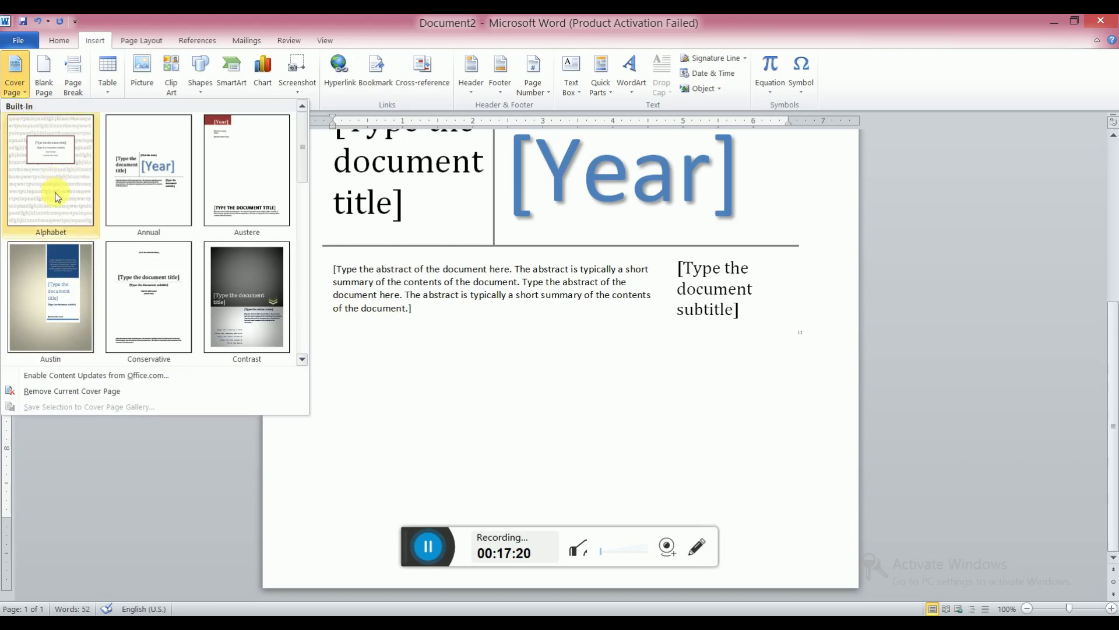
scroll(205, 249, down, 5)
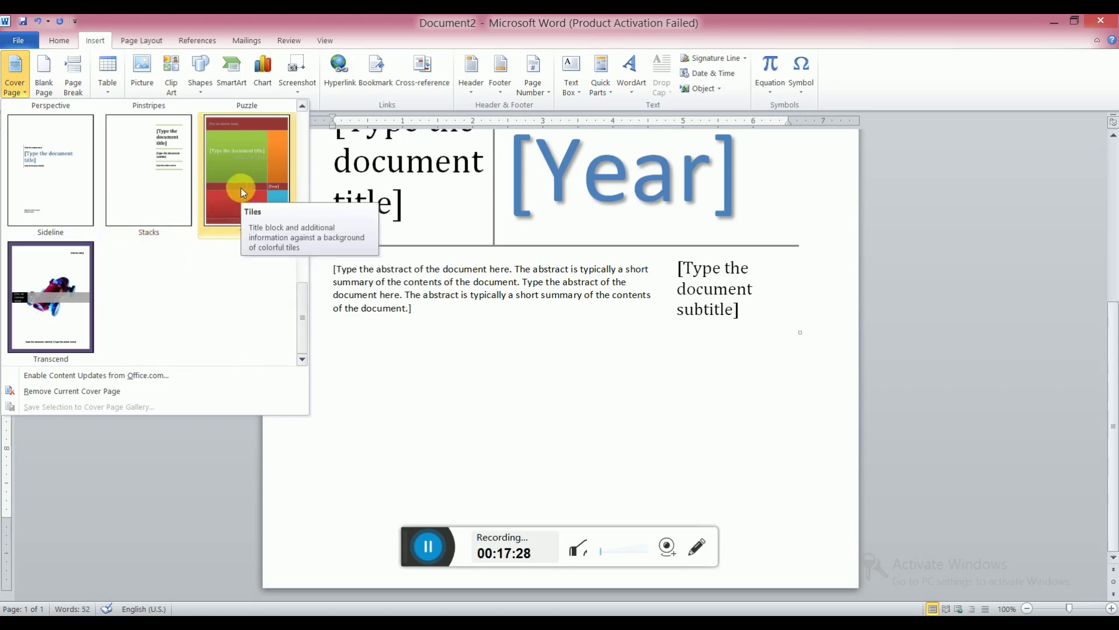
click(241, 190)
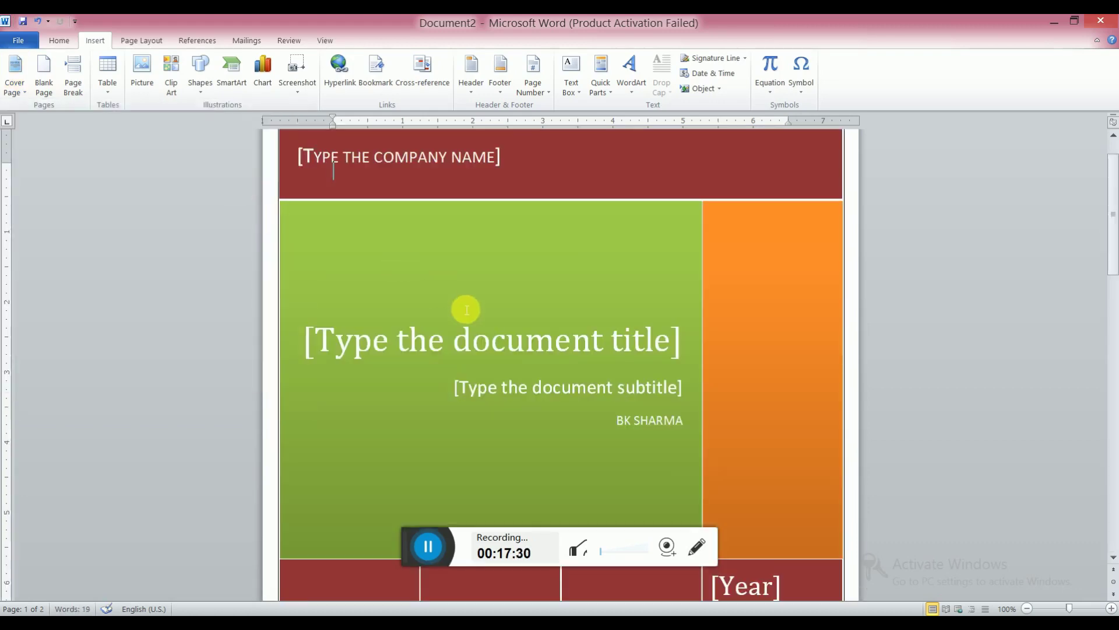